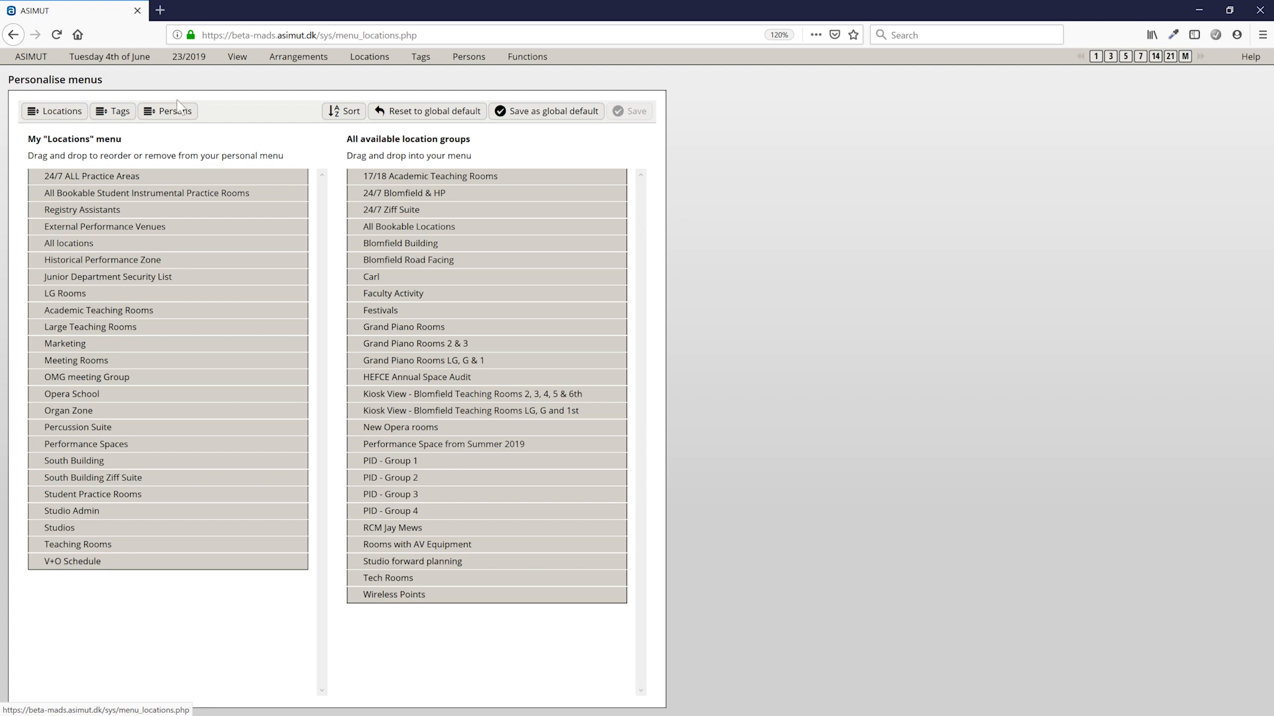
# Save the personal Locations menu with Blomfield Building added below All locations and Large Teaching Rooms moved directly above it.
pyautogui.click(59, 114)
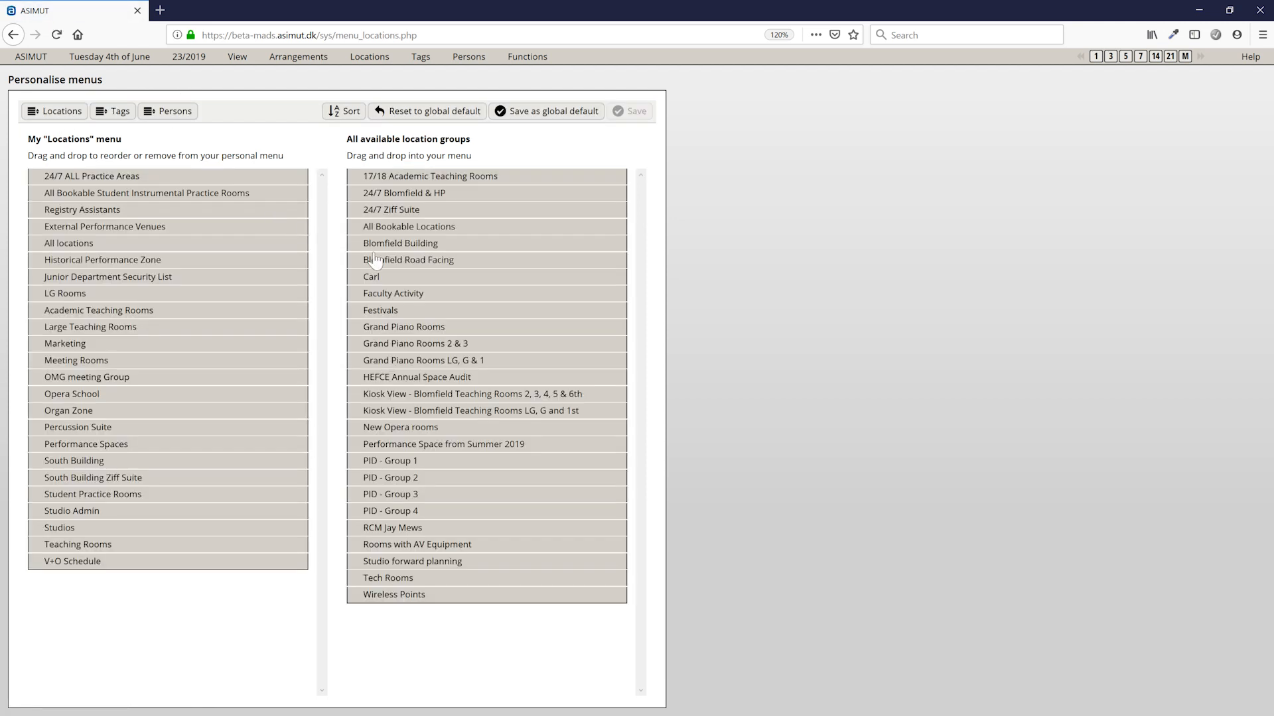
pyautogui.moveTo(422, 254); pyautogui.dragTo(158, 268)
pyautogui.moveTo(148, 344); pyautogui.dragTo(153, 246)
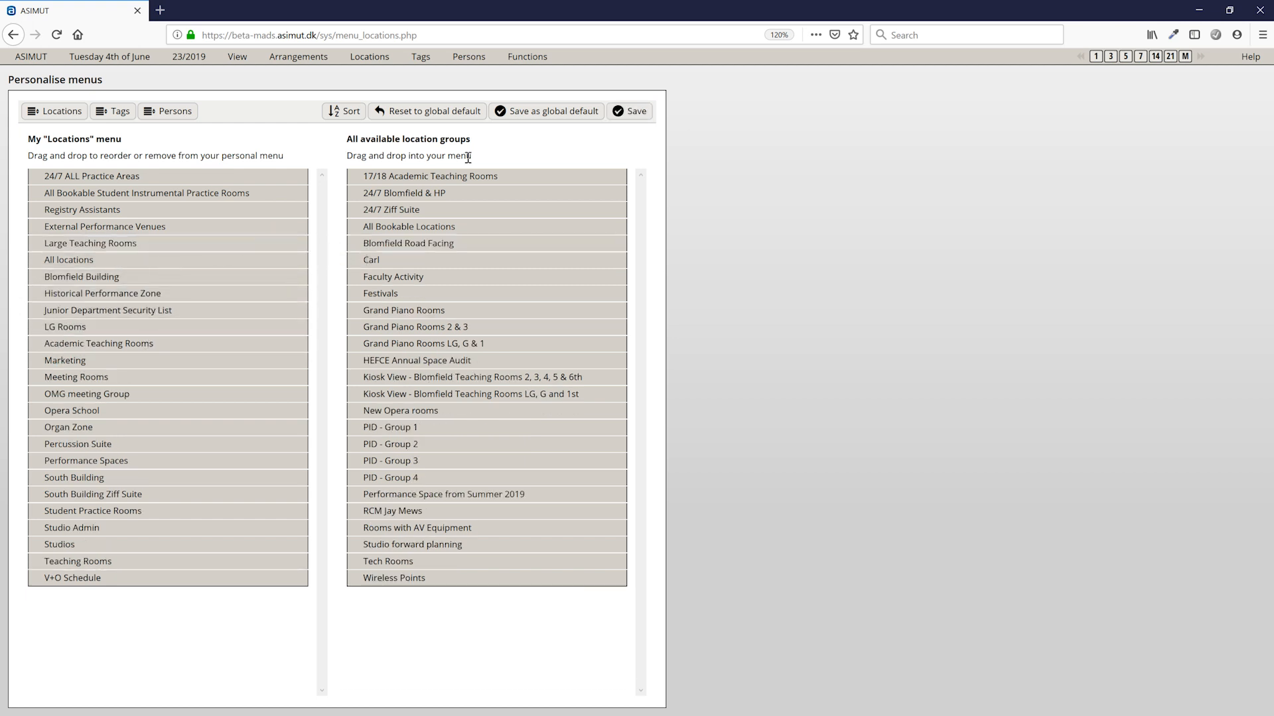
pyautogui.click(628, 110)
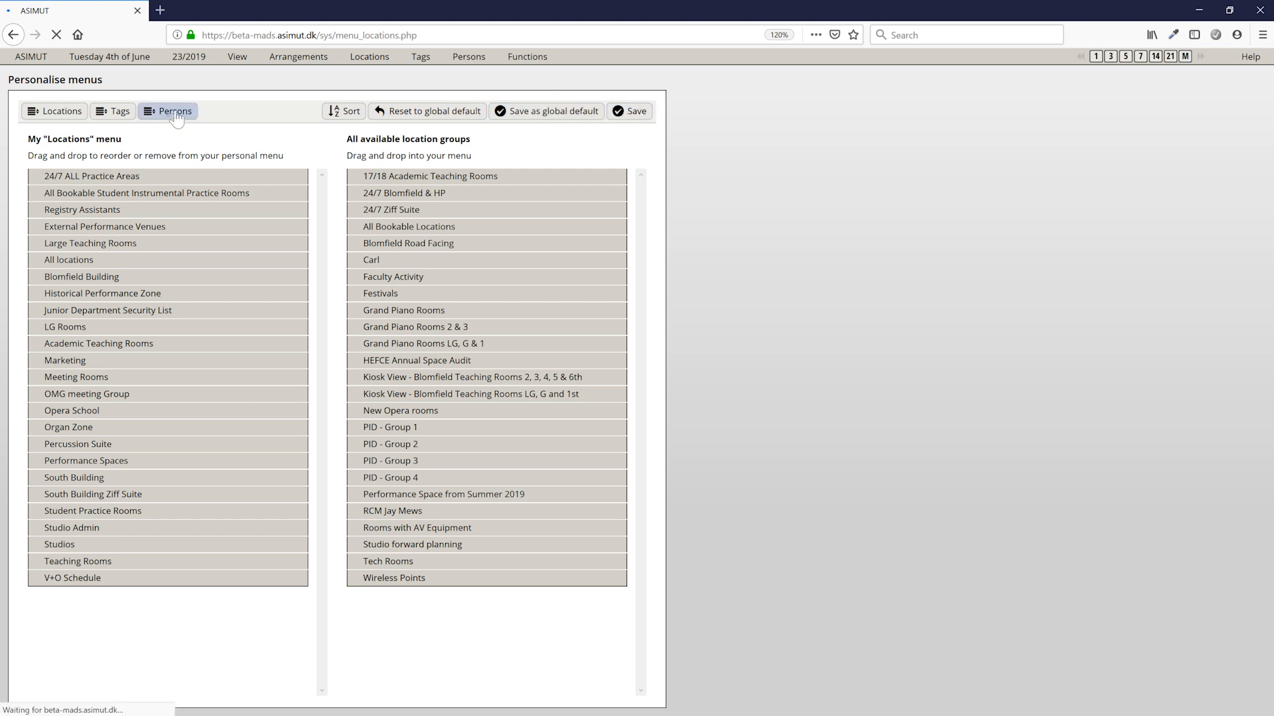
# Look at the personalisation pages for the Persons and Tags menus, and check which tag groups are available.
pyautogui.click(175, 114)
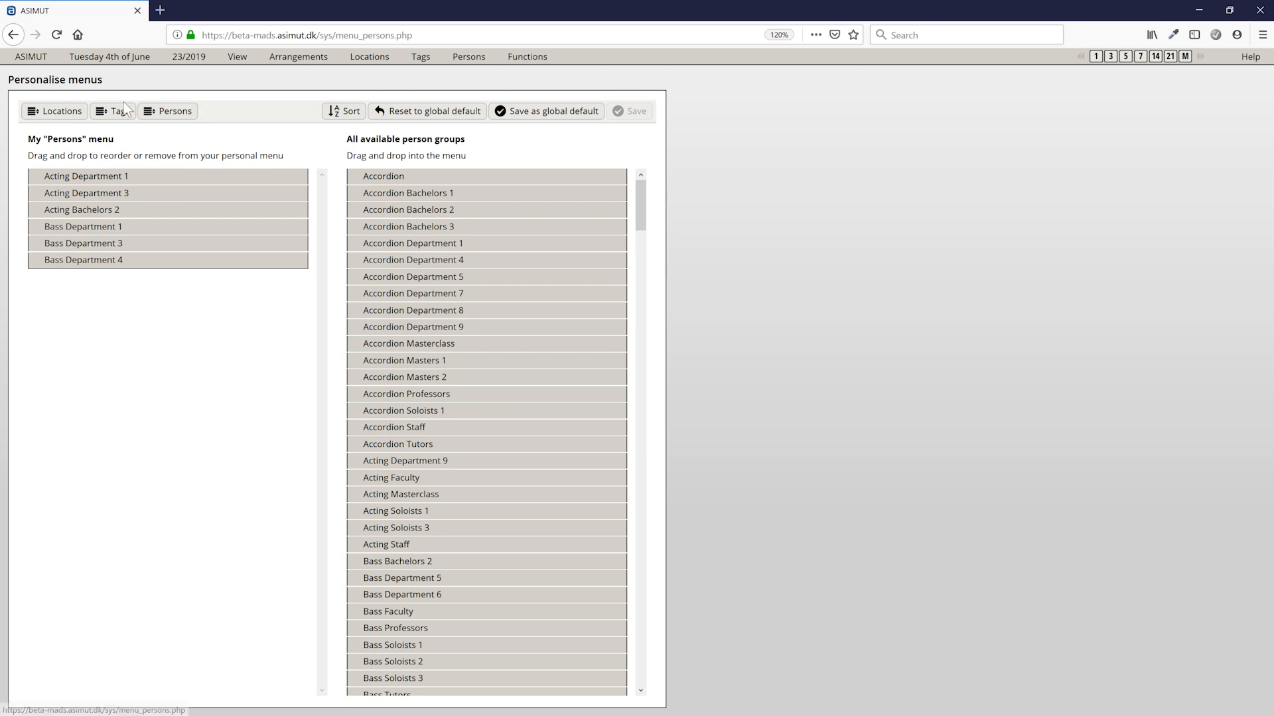
pyautogui.click(117, 114)
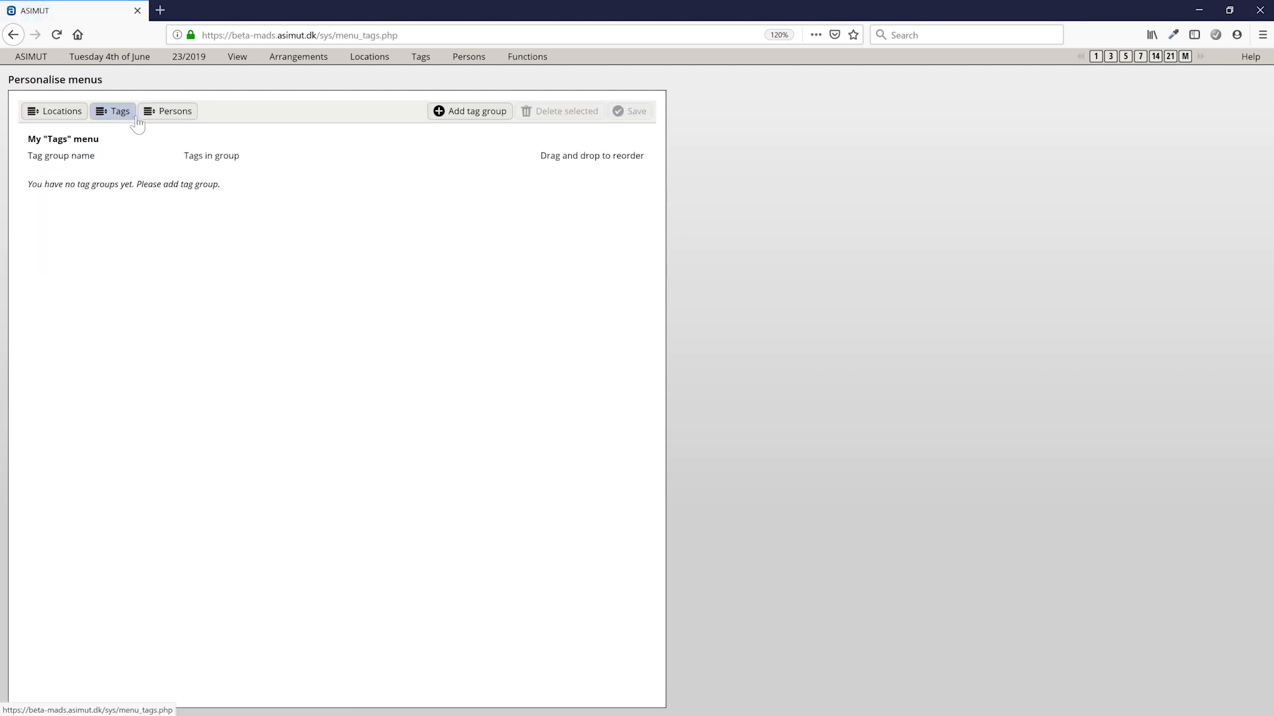
pyautogui.click(419, 57)
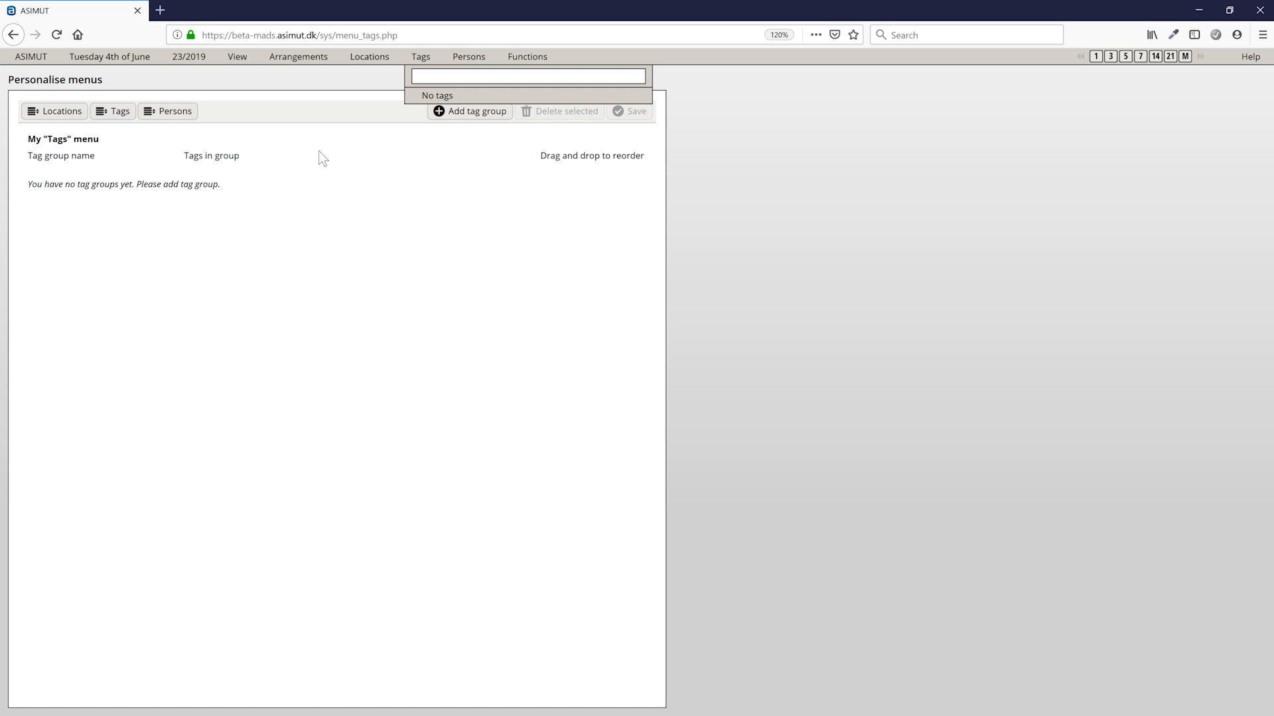
# Add a tag group named Music containing the tags BA-MUS-Y1, BA-MUS-Y2 and BA-MUS-Y3.
pyautogui.click(477, 116)
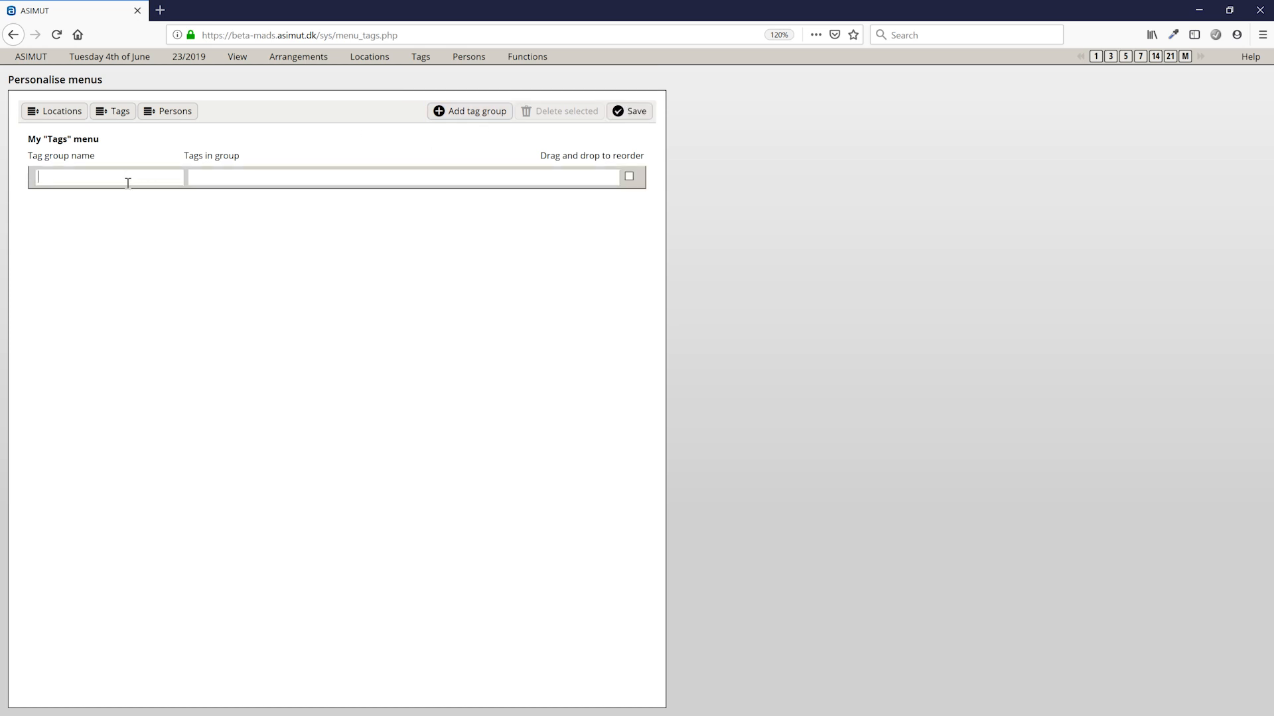
pyautogui.write('Music')
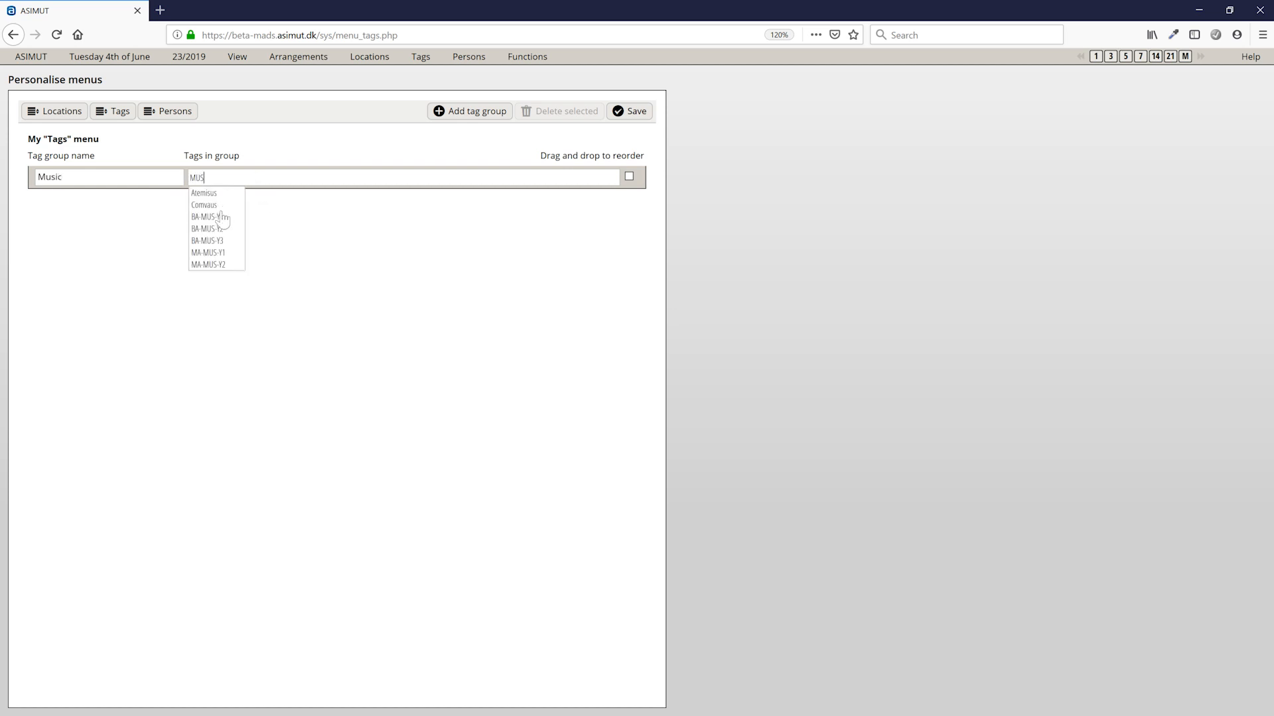
pyautogui.click(224, 228)
pyautogui.write('mus')
pyautogui.click(275, 194)
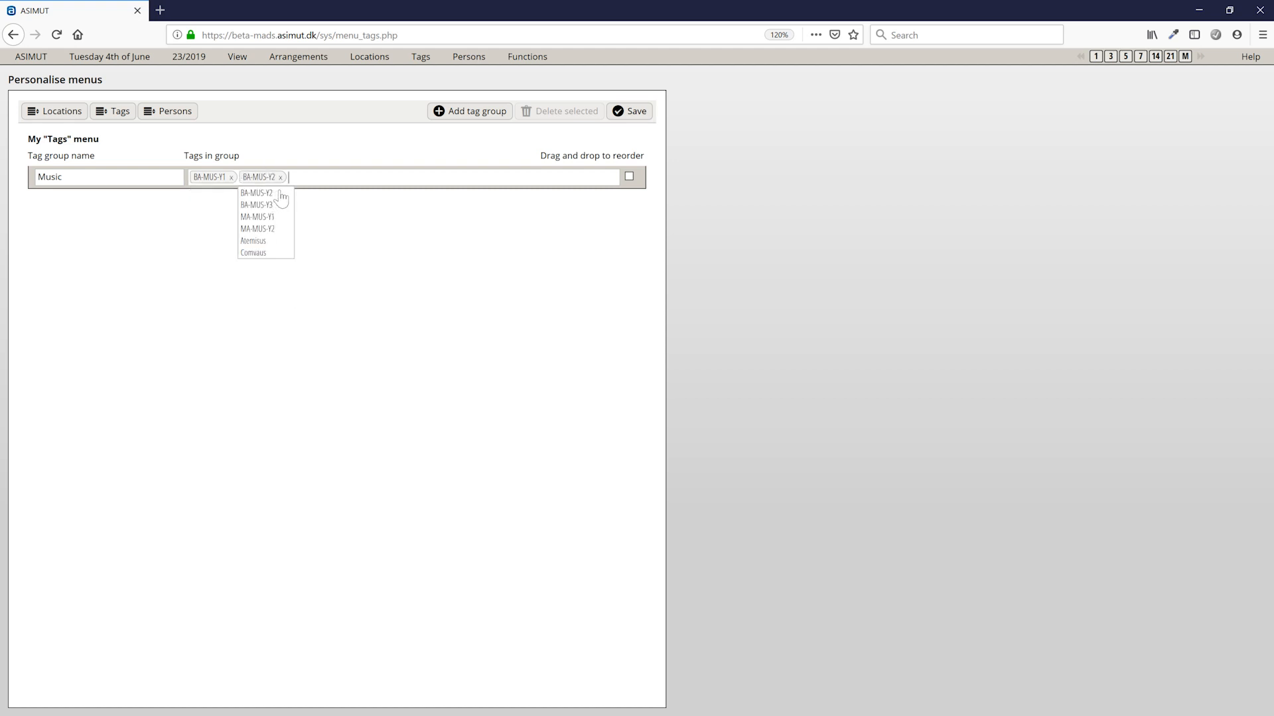
pyautogui.write('mus')
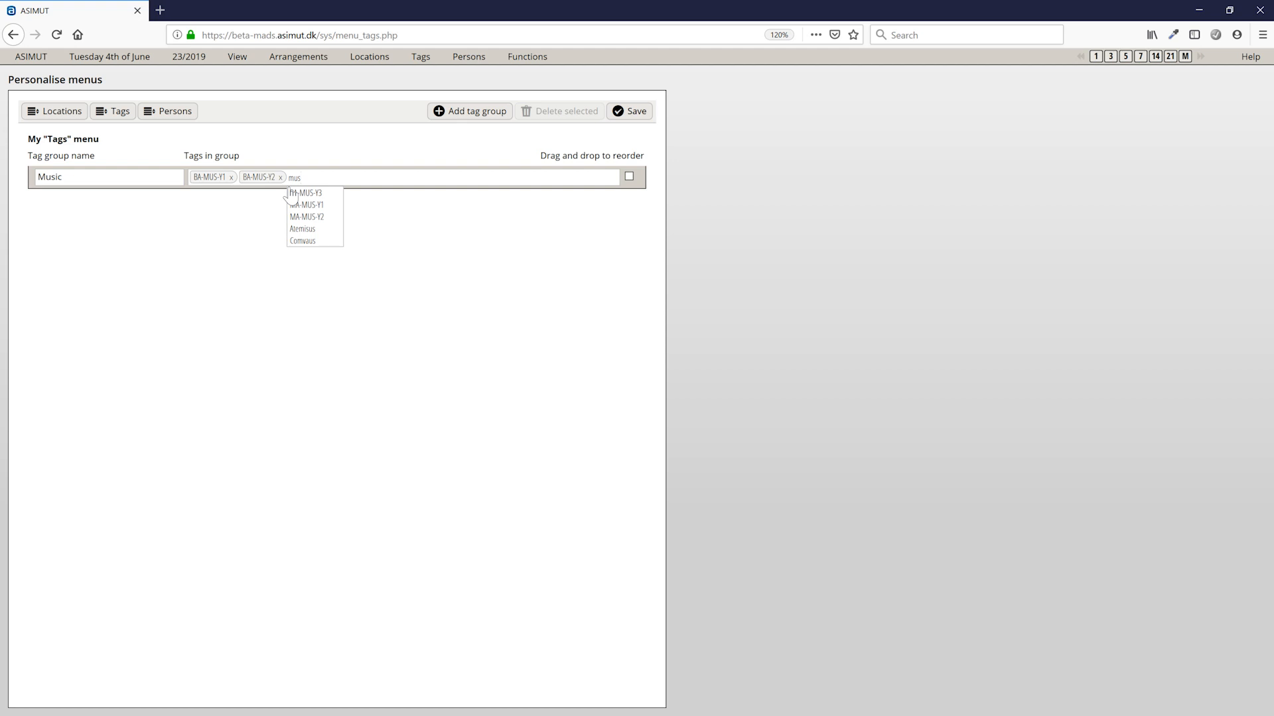
pyautogui.click(319, 194)
# Add the tags MA-MUS-Y1 and MA-MUS-Y2 to the Music tag group.
pyautogui.write('ma')
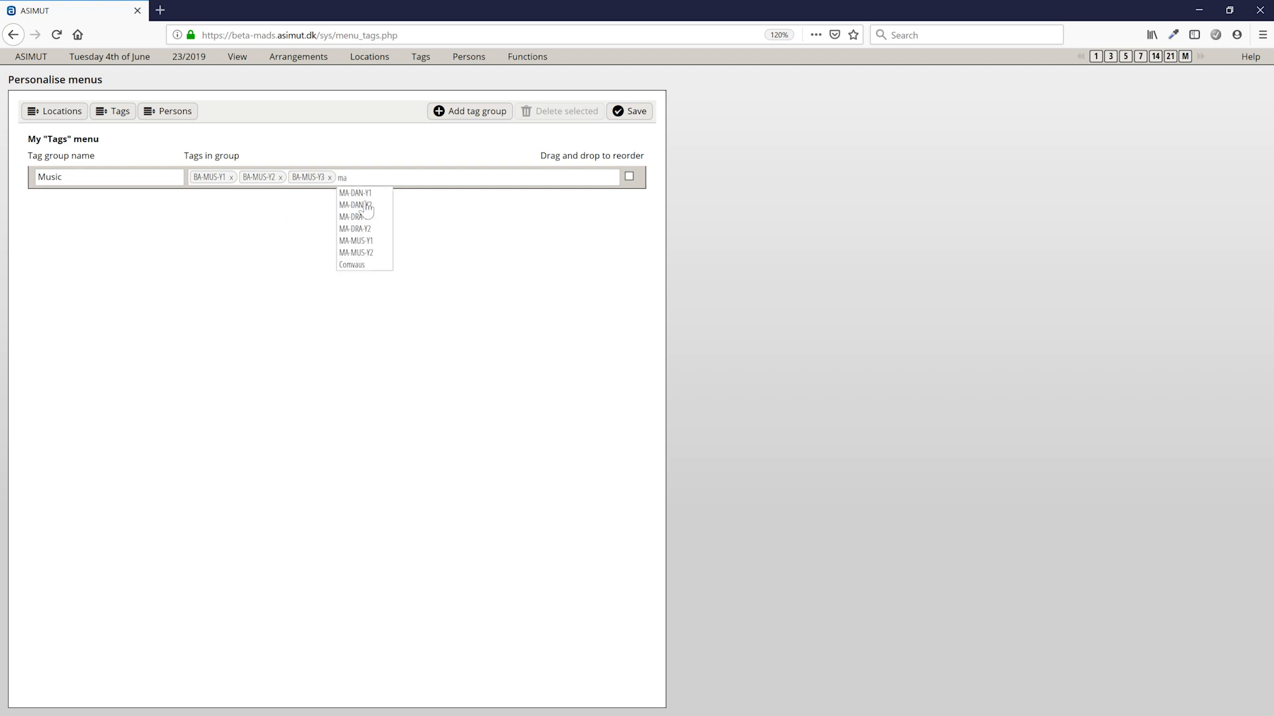
pyautogui.click(366, 241)
pyautogui.write('ma')
pyautogui.click(407, 241)
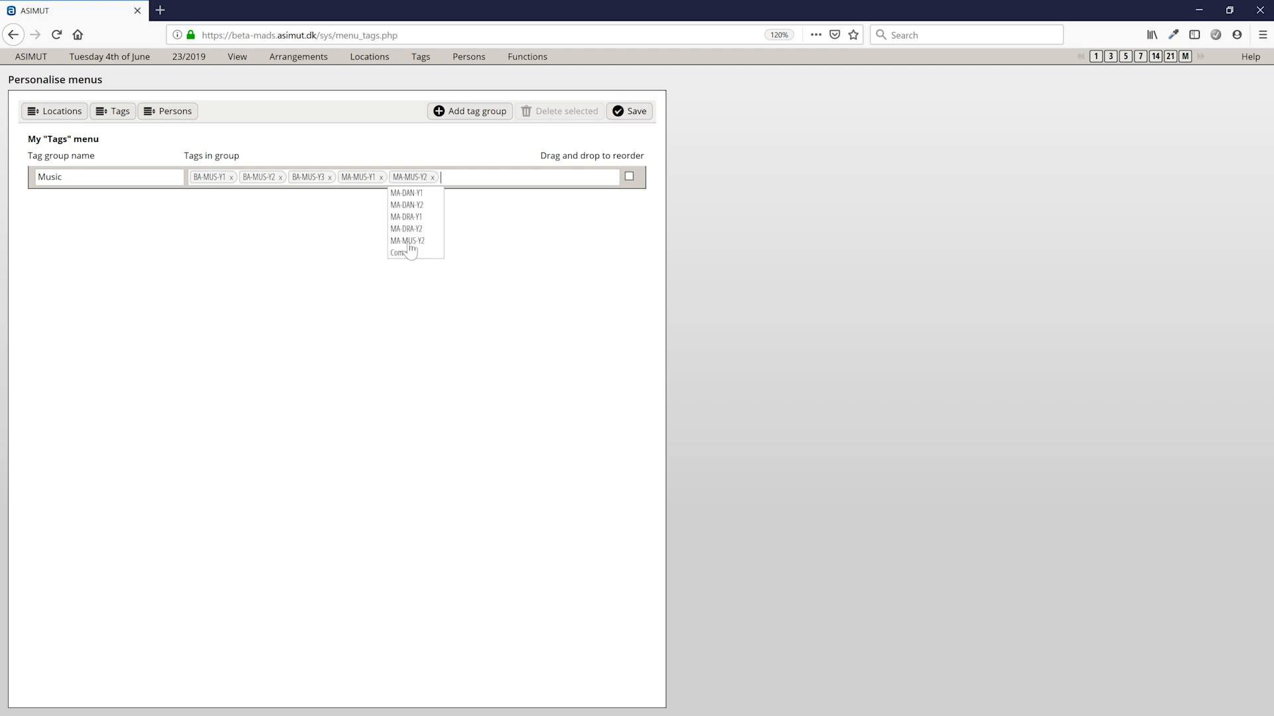
# Add a second tag group named Drama containing the tags BA-DRA-Y1, BA-DRA-Y2 and BA-DRA-Y3.
pyautogui.click(508, 114)
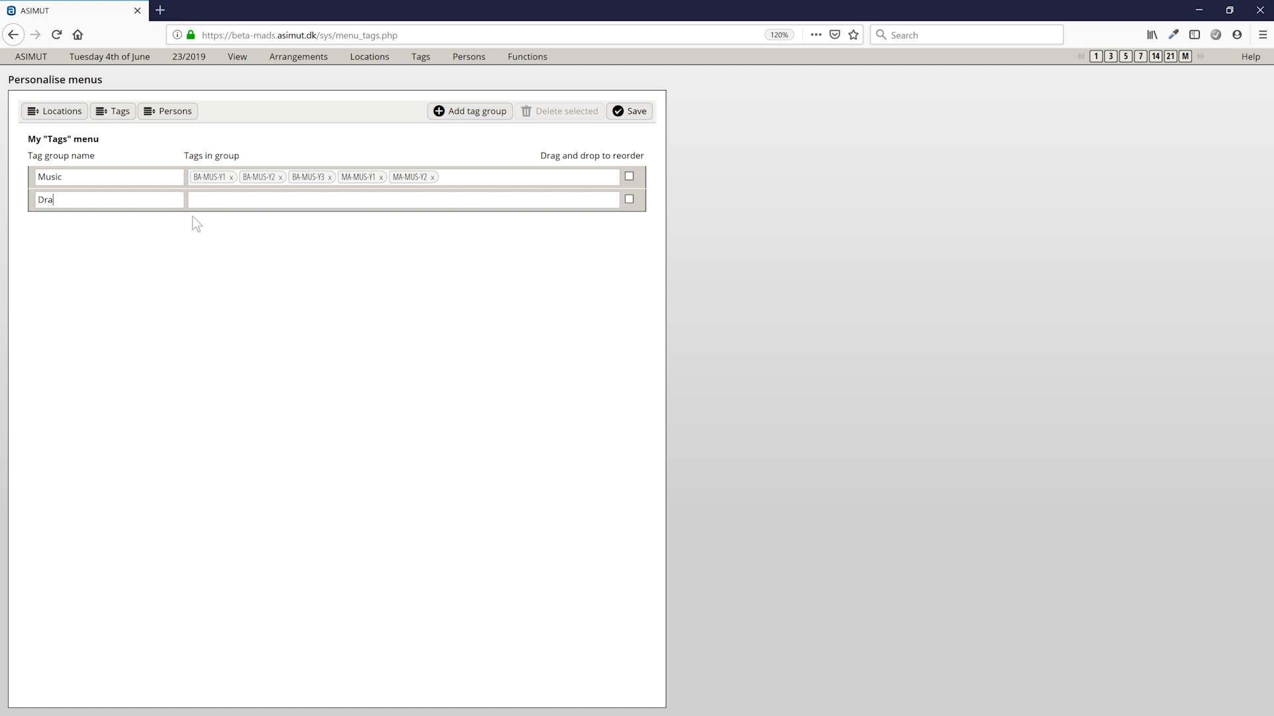
pyautogui.click(203, 199)
pyautogui.write('Dra')
pyautogui.click(229, 216)
pyautogui.write('DR')
pyautogui.click(254, 218)
pyautogui.write('D')
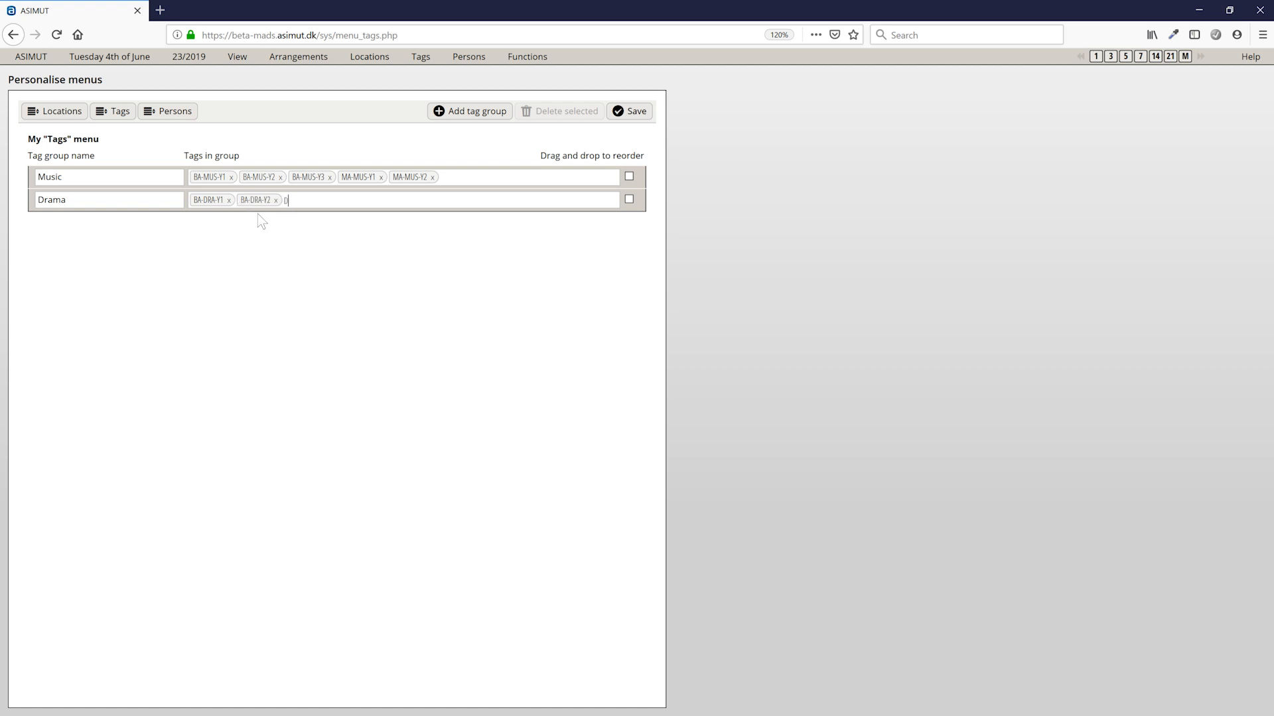
pyautogui.write('R')
# Add the tags MA-DRA-Y1 and MA-DRA-Y2 to the Drama tag group and save.
pyautogui.write('MA')
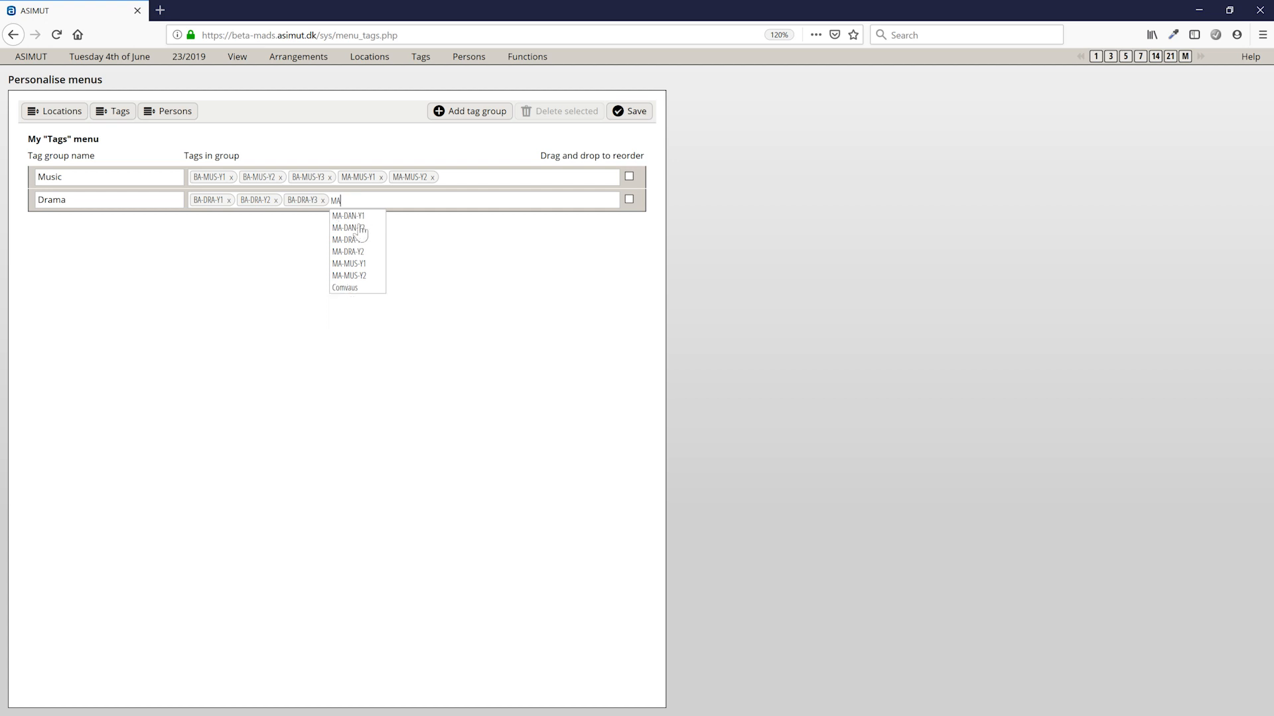
pyautogui.click(362, 241)
pyautogui.write('M')
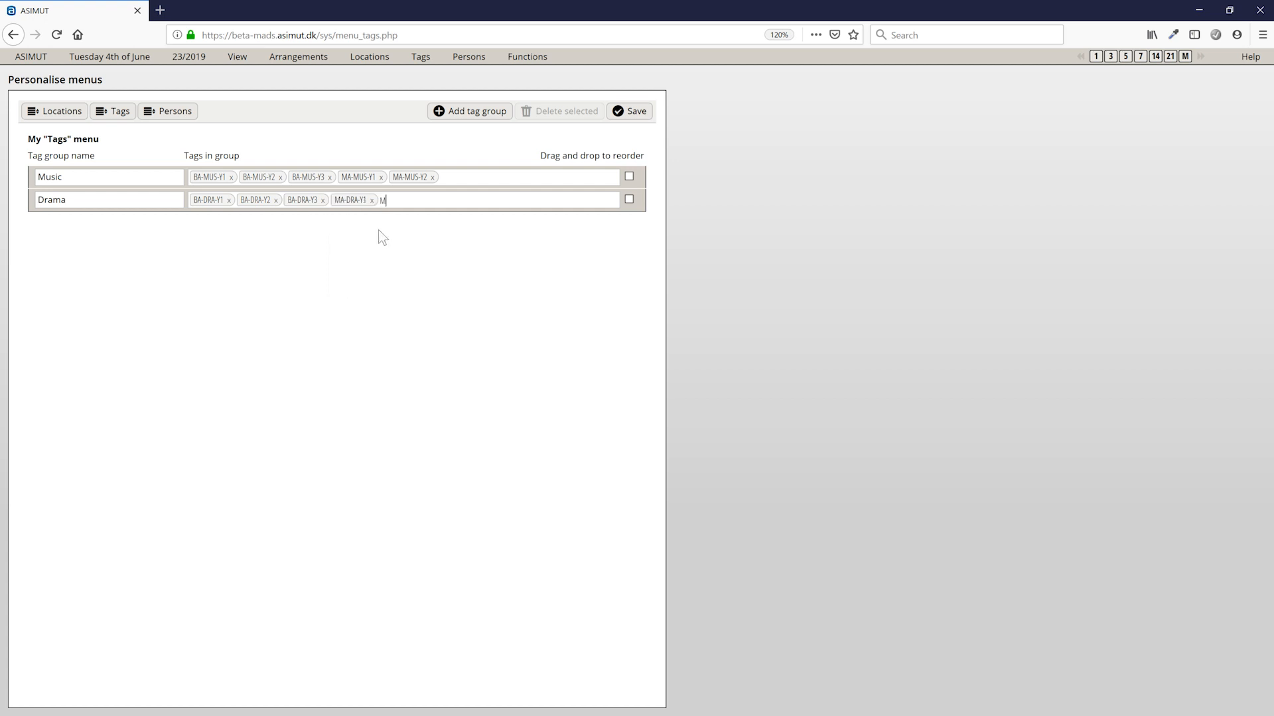
pyautogui.write('A')
pyautogui.click(398, 239)
pyautogui.click(634, 111)
# Add a tag group named Dance containing BA-DAN-Y1 and move it above the Music group.
pyautogui.click(499, 111)
pyautogui.click(152, 226)
pyautogui.write('Dance')
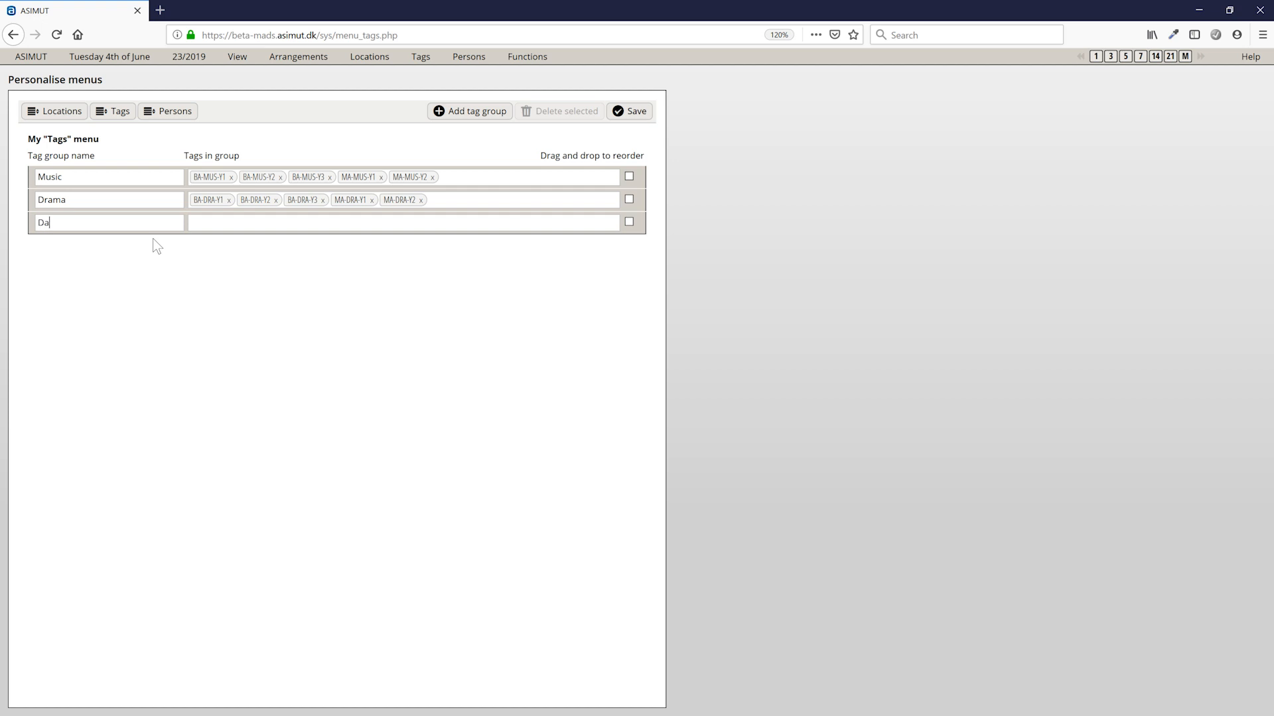
pyautogui.click(213, 241)
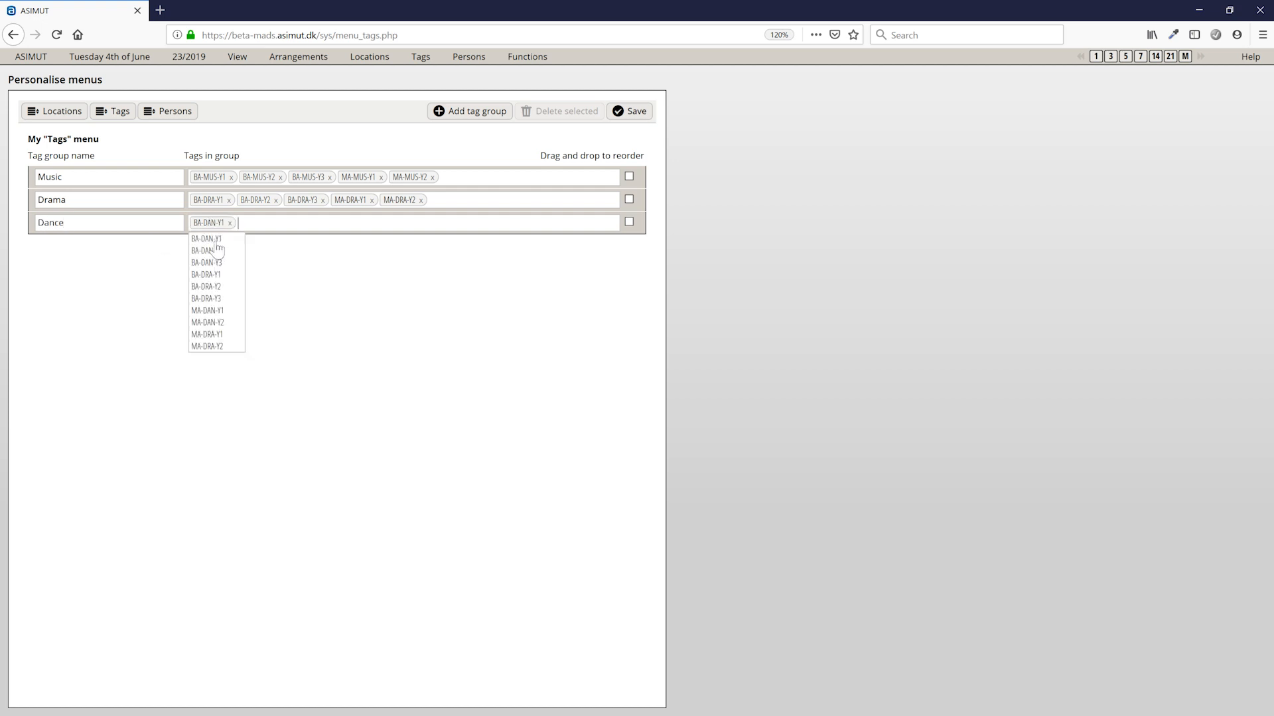
pyautogui.moveTo(635, 221)
pyautogui.mouseDown()
pyautogui.moveTo(640, 181)
pyautogui.moveTo(651, 205)
pyautogui.moveTo(630, 204)
pyautogui.mouseUp()
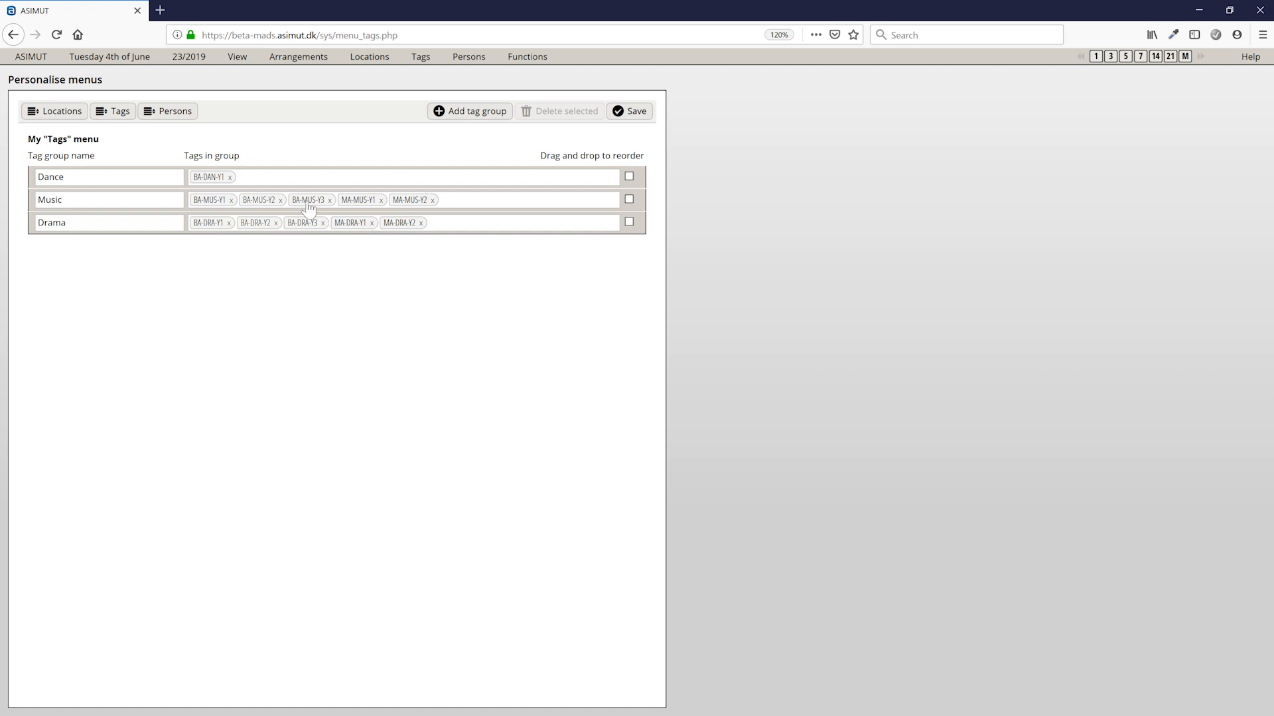
# Move the BA-MUS-Y3 tag along the Music group and back to its original position, saving the Tags menu.
pyautogui.moveTo(308, 207); pyautogui.dragTo(364, 214)
pyautogui.click(629, 114)
pyautogui.moveTo(368, 206); pyautogui.dragTo(312, 203)
pyautogui.click(629, 111)
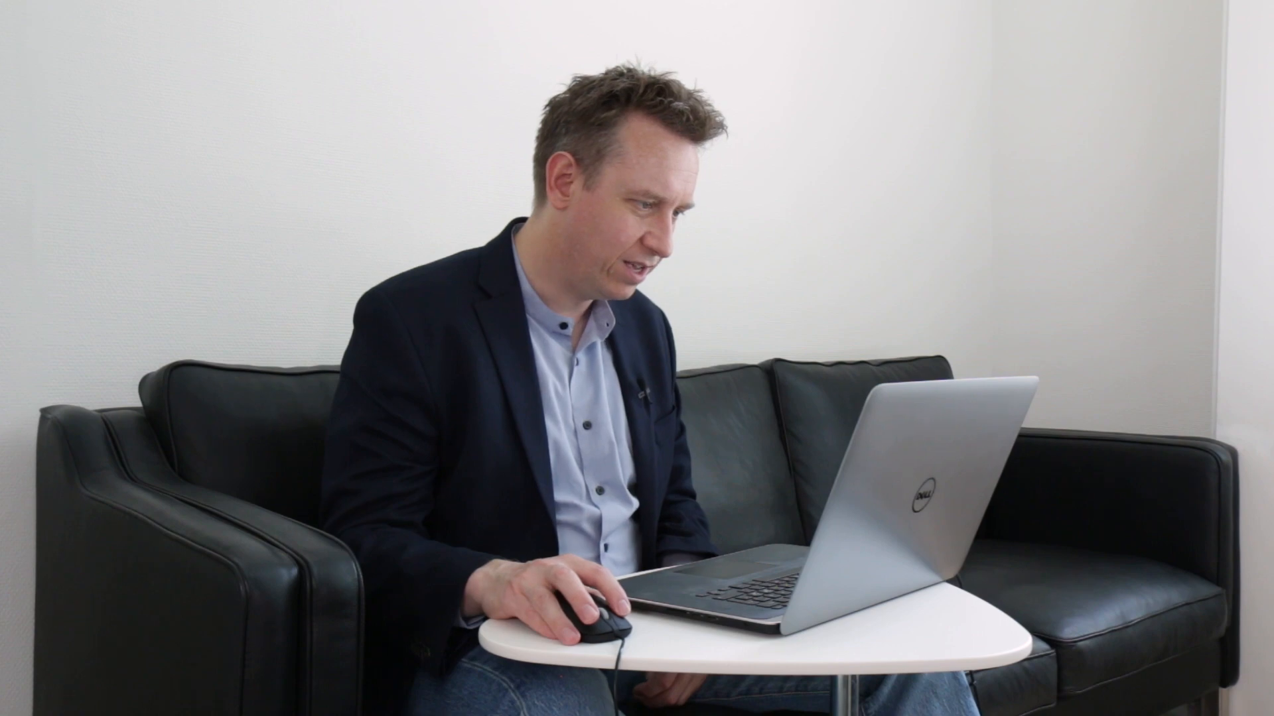
# Show the Music tag group in the five-day chart.
pyautogui.click(423, 59)
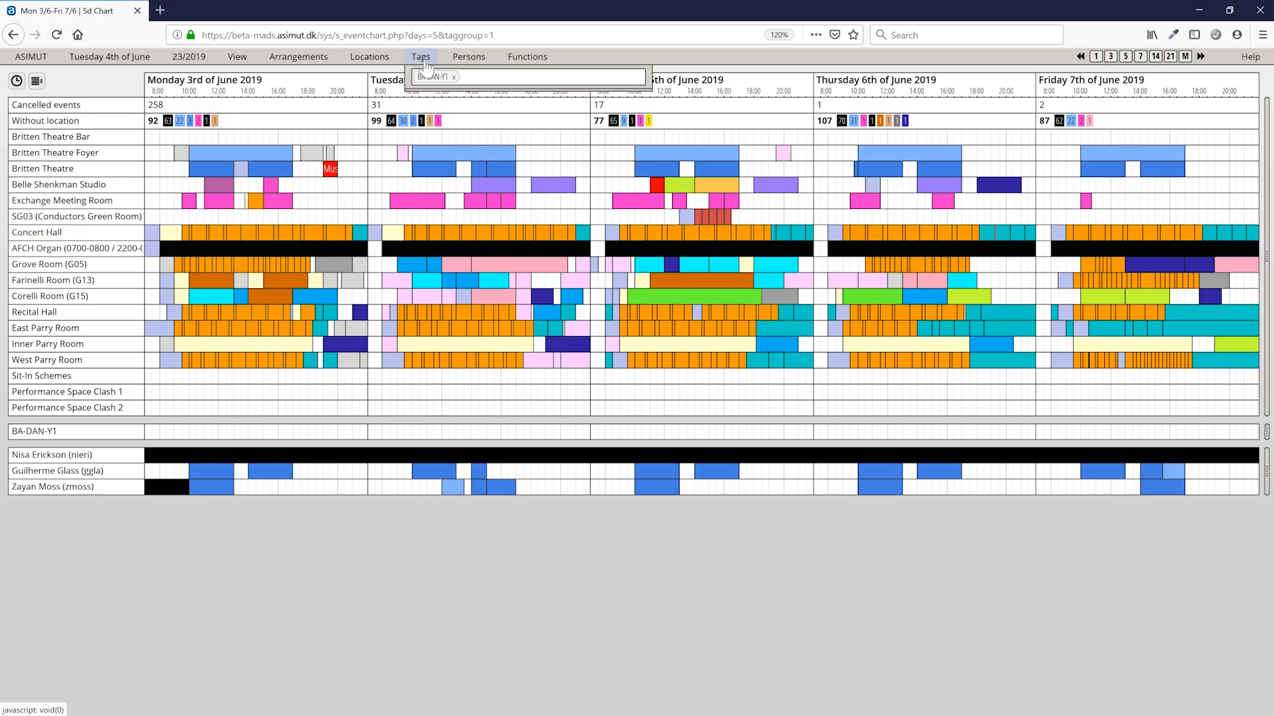
pyautogui.click(439, 130)
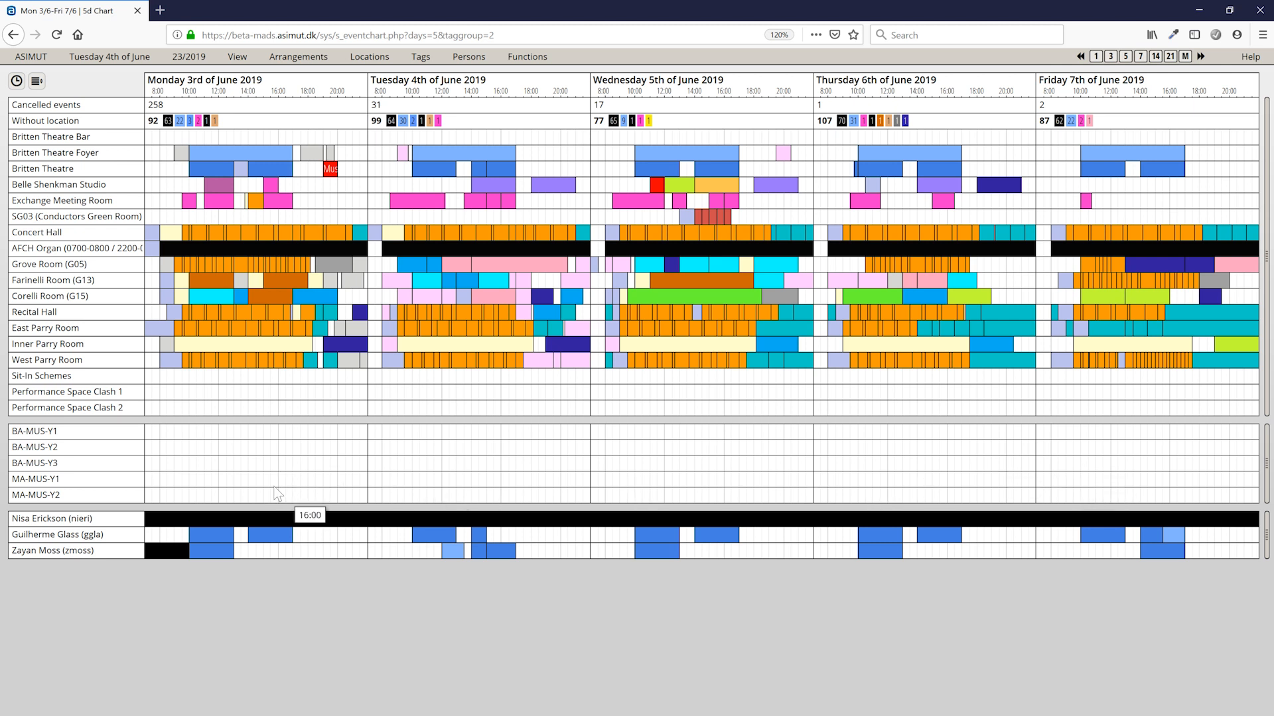
# View the tags agenda for the Music group and switch it to the Drama tag group.
pyautogui.moveTo(227, 113)
pyautogui.click(236, 56)
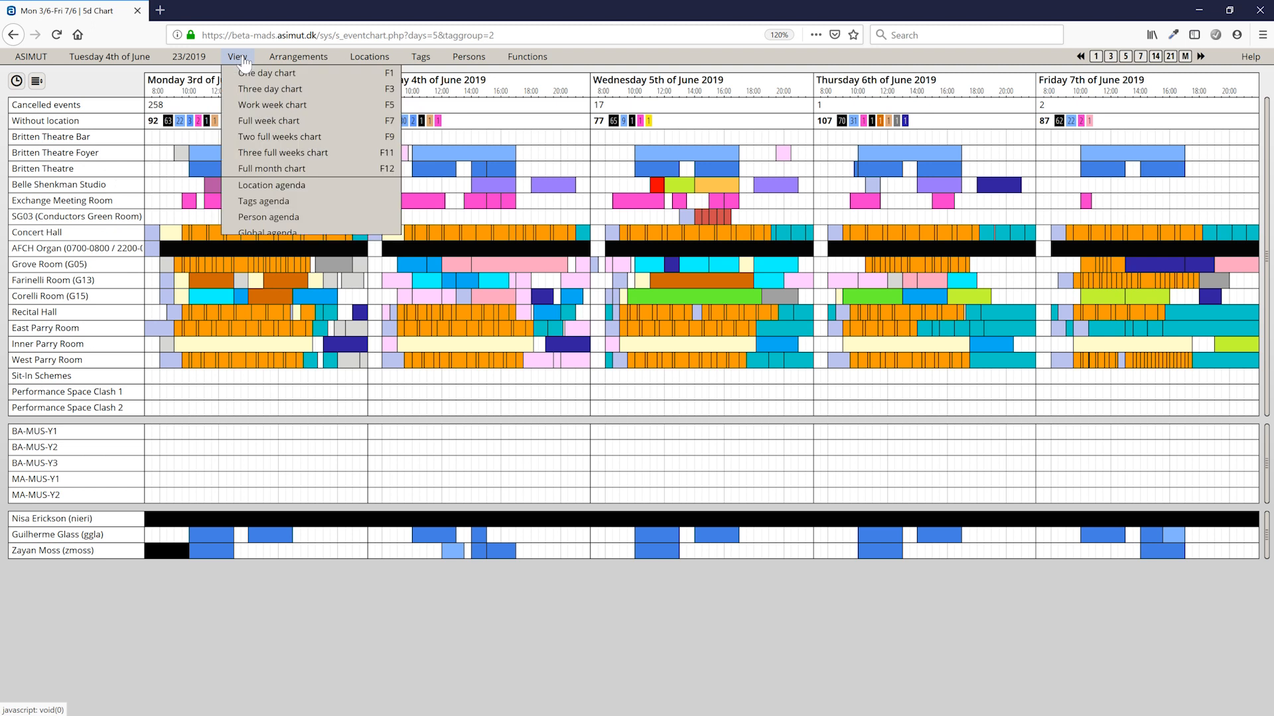
pyautogui.click(268, 201)
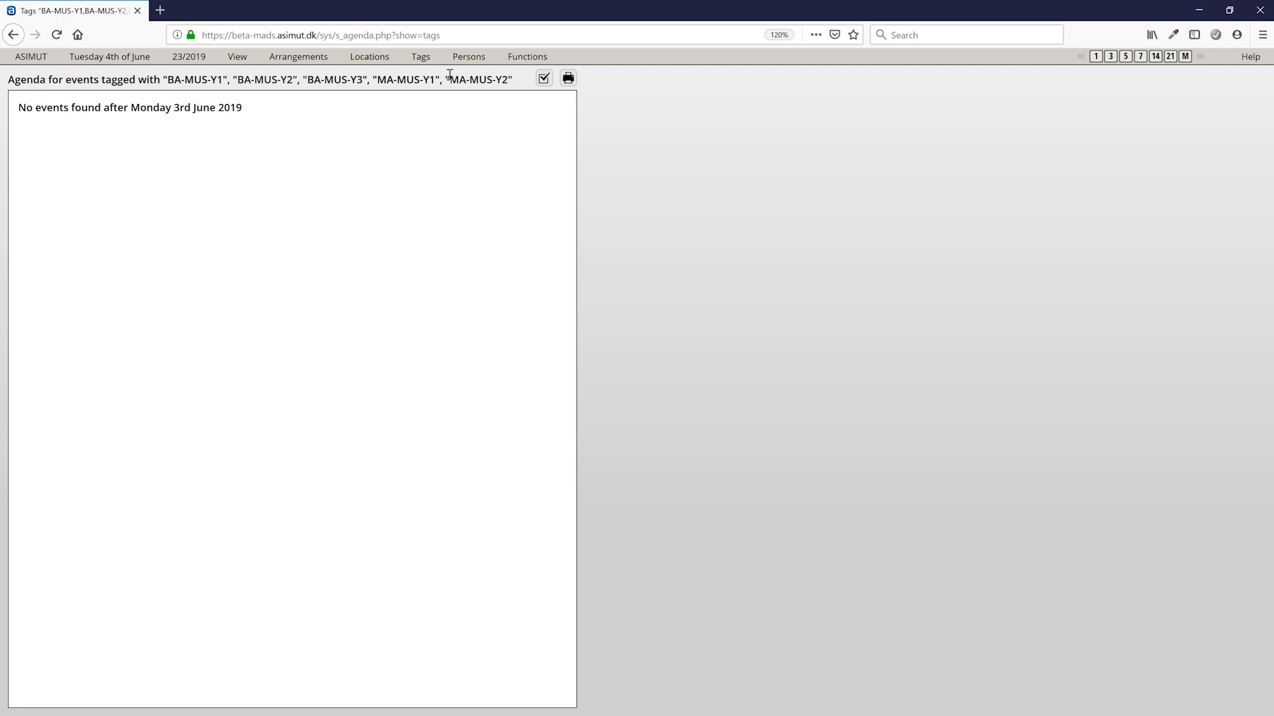
pyautogui.click(420, 57)
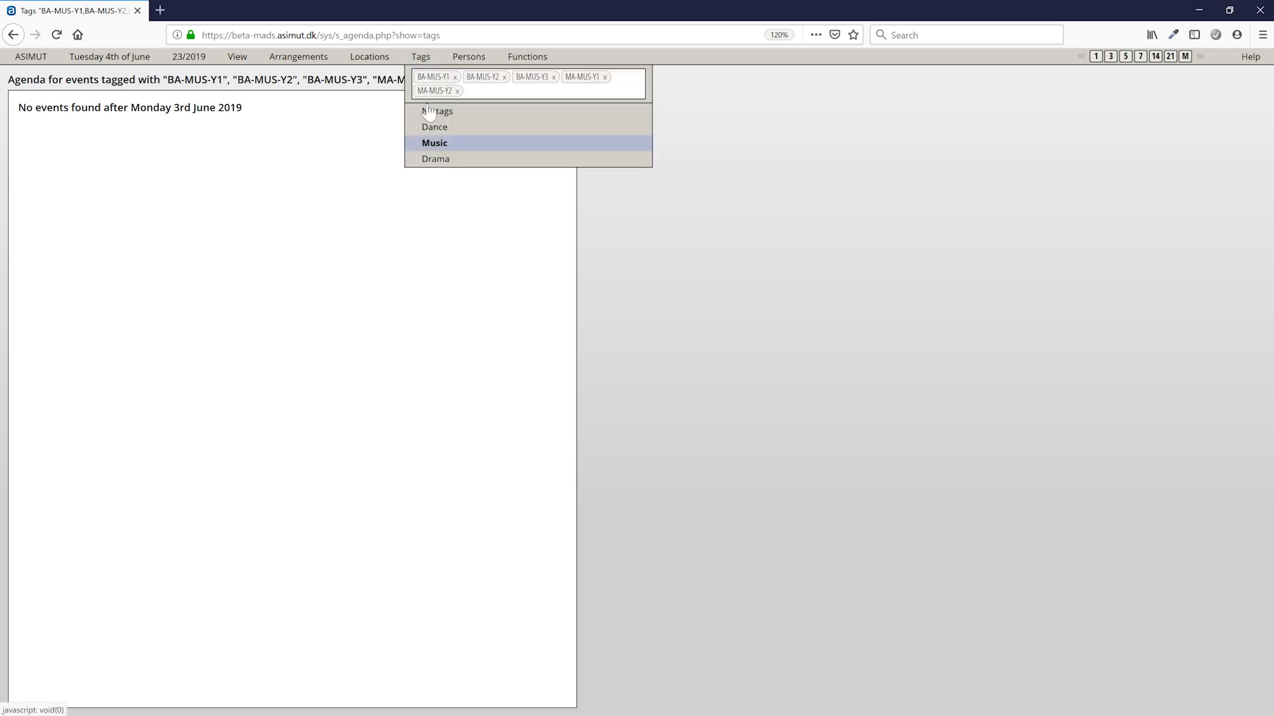
pyautogui.click(436, 161)
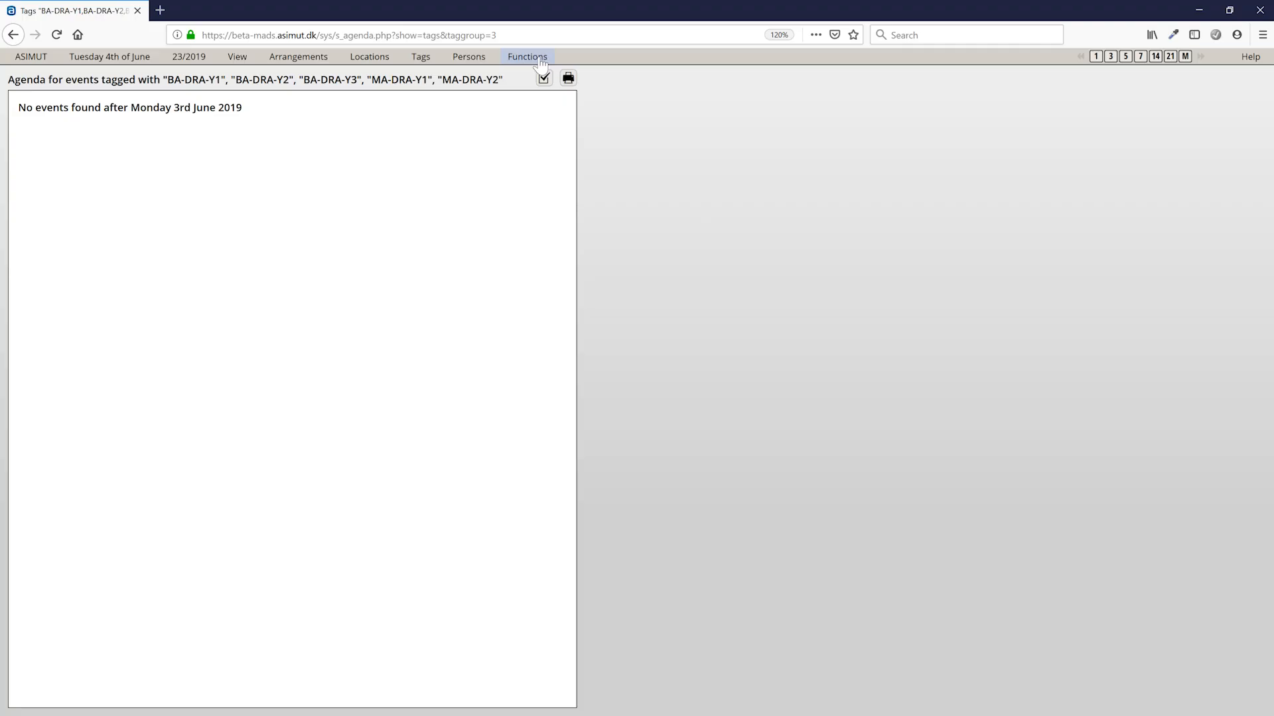
# Open the Bar/Catering Booking category for editing.
pyautogui.click(528, 57)
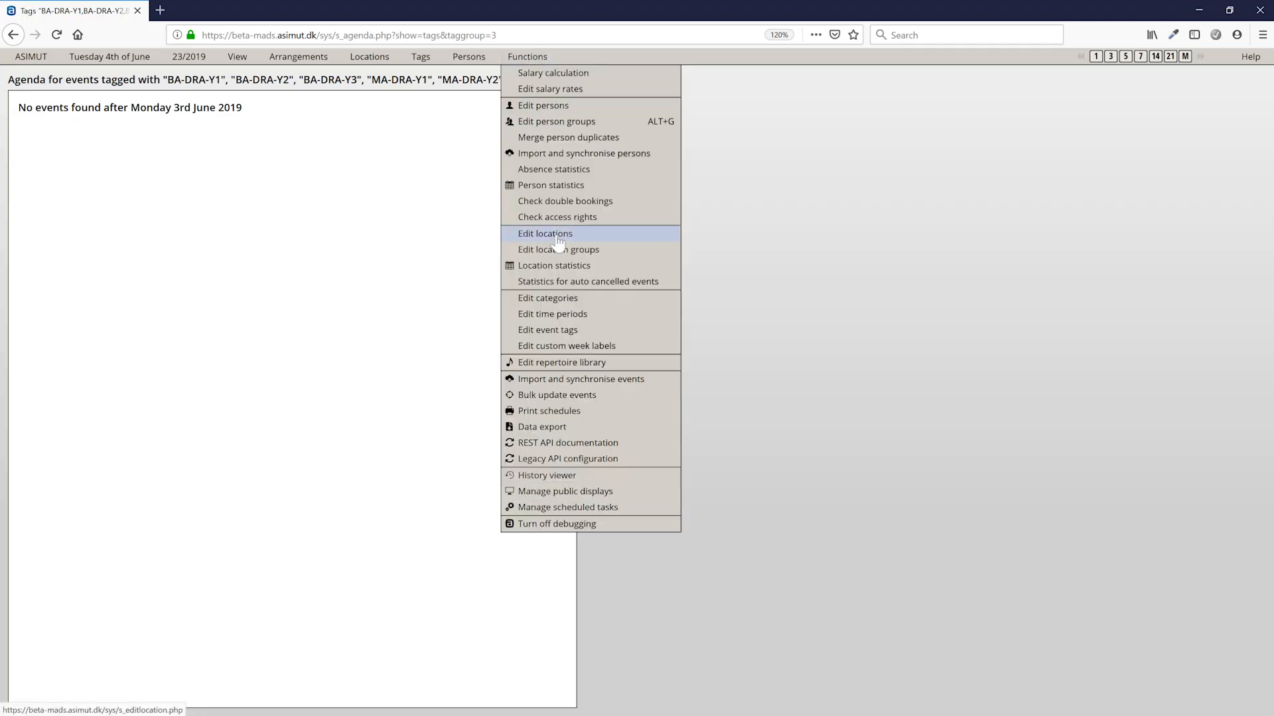
pyautogui.click(541, 303)
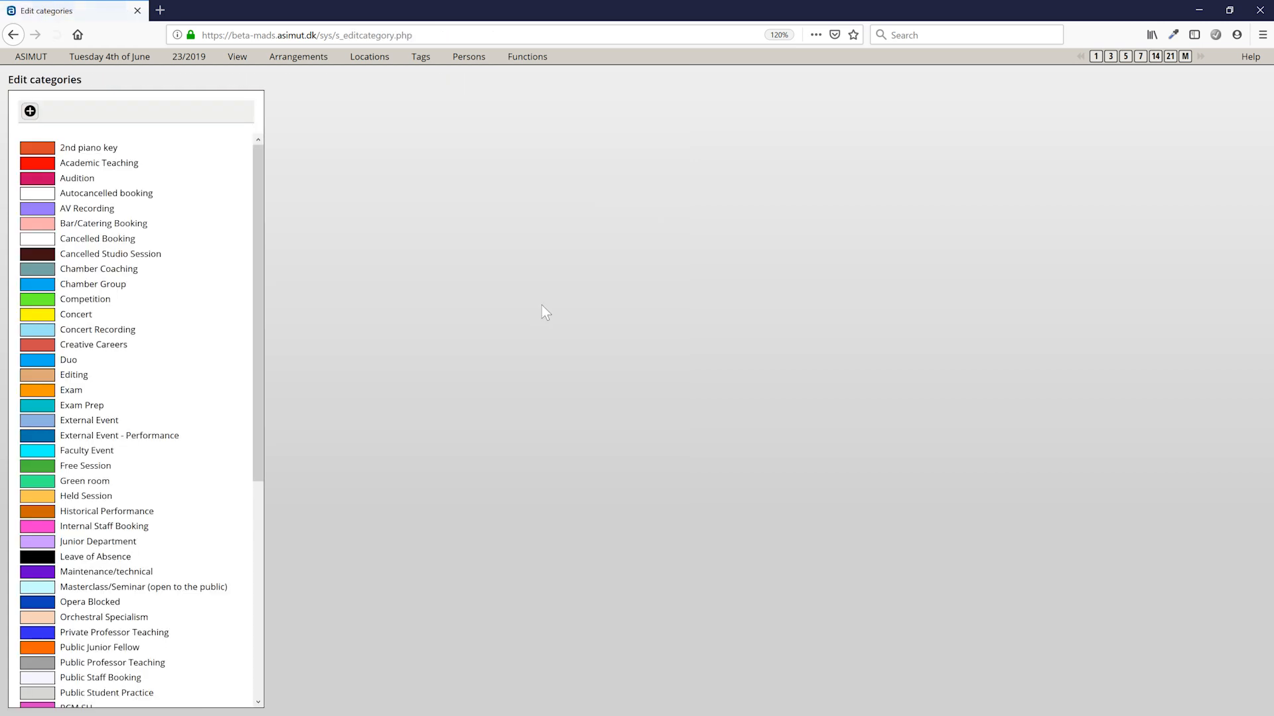
pyautogui.click(116, 224)
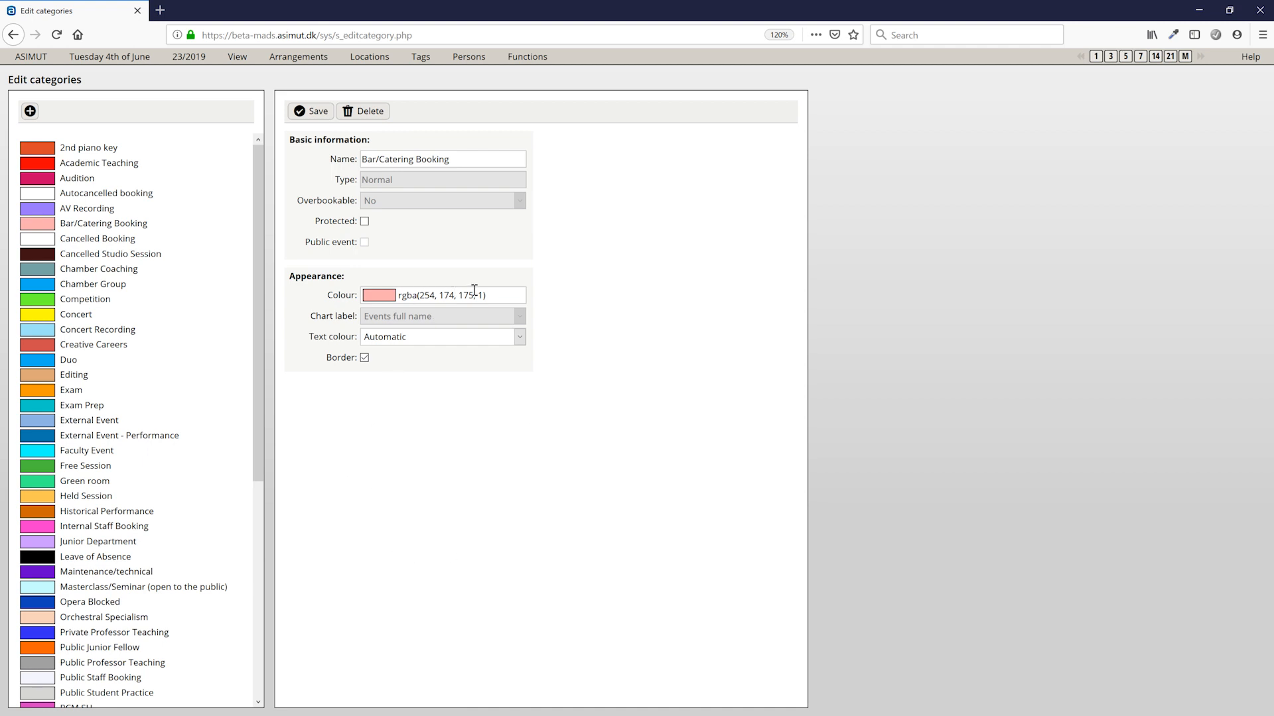
# Change the Bar/Catering Booking category's colour to the semi-transparent blue rgba(31, 140, 186, 0.63).
pyautogui.click(522, 293)
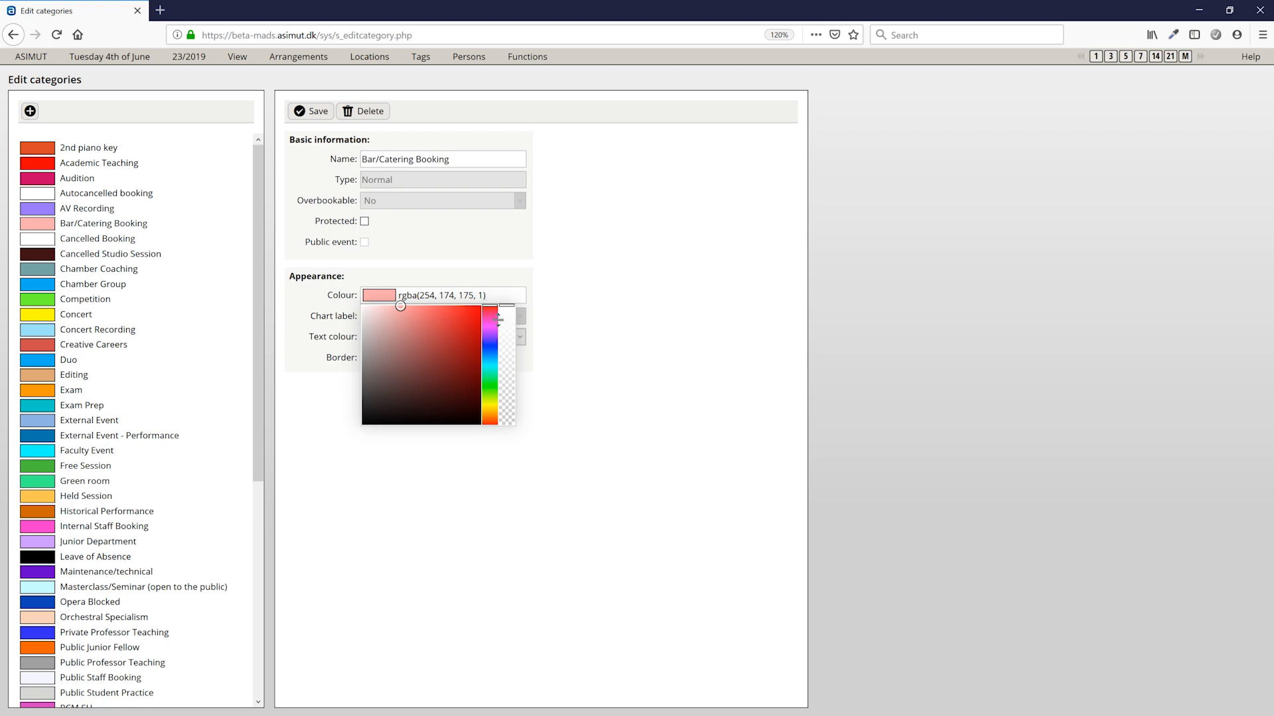
pyautogui.moveTo(456, 331)
pyautogui.mouseDown()
pyautogui.moveTo(458, 347)
pyautogui.moveTo(431, 365)
pyautogui.mouseUp()
pyautogui.click(492, 345)
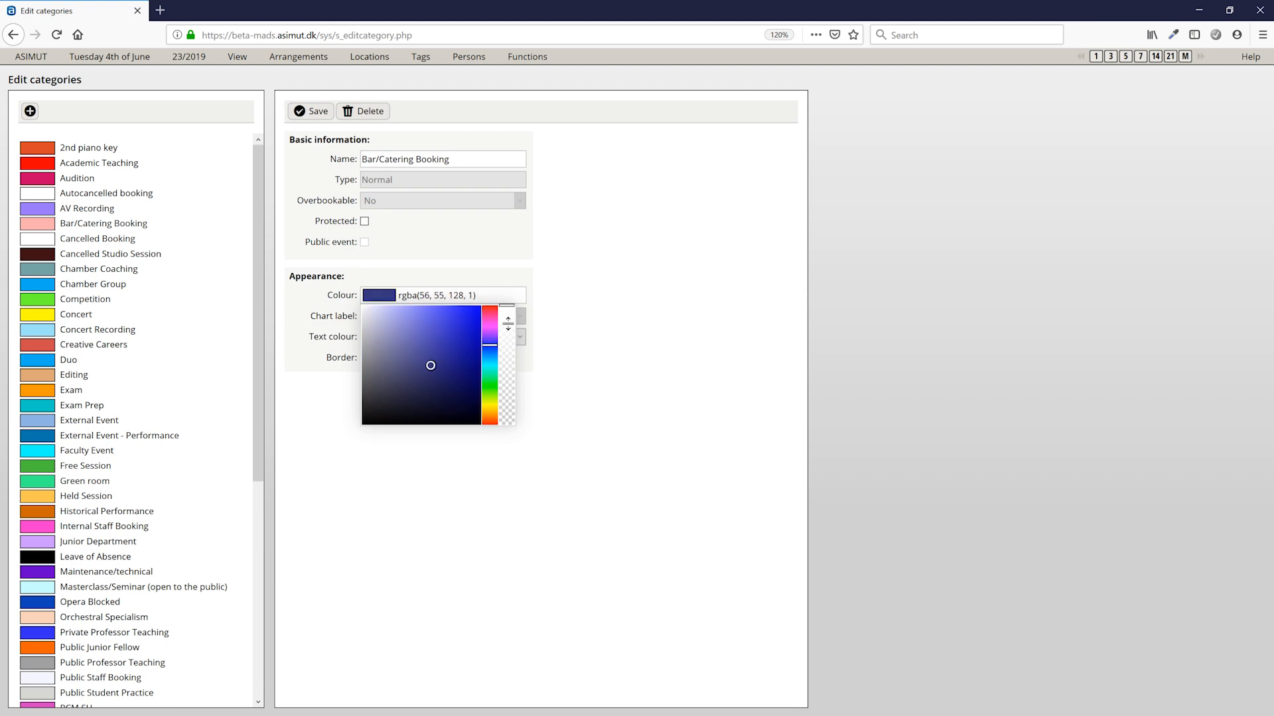
pyautogui.moveTo(506, 305)
pyautogui.mouseDown()
pyautogui.moveTo(511, 345)
pyautogui.moveTo(508, 324)
pyautogui.moveTo(457, 351)
pyautogui.mouseUp()
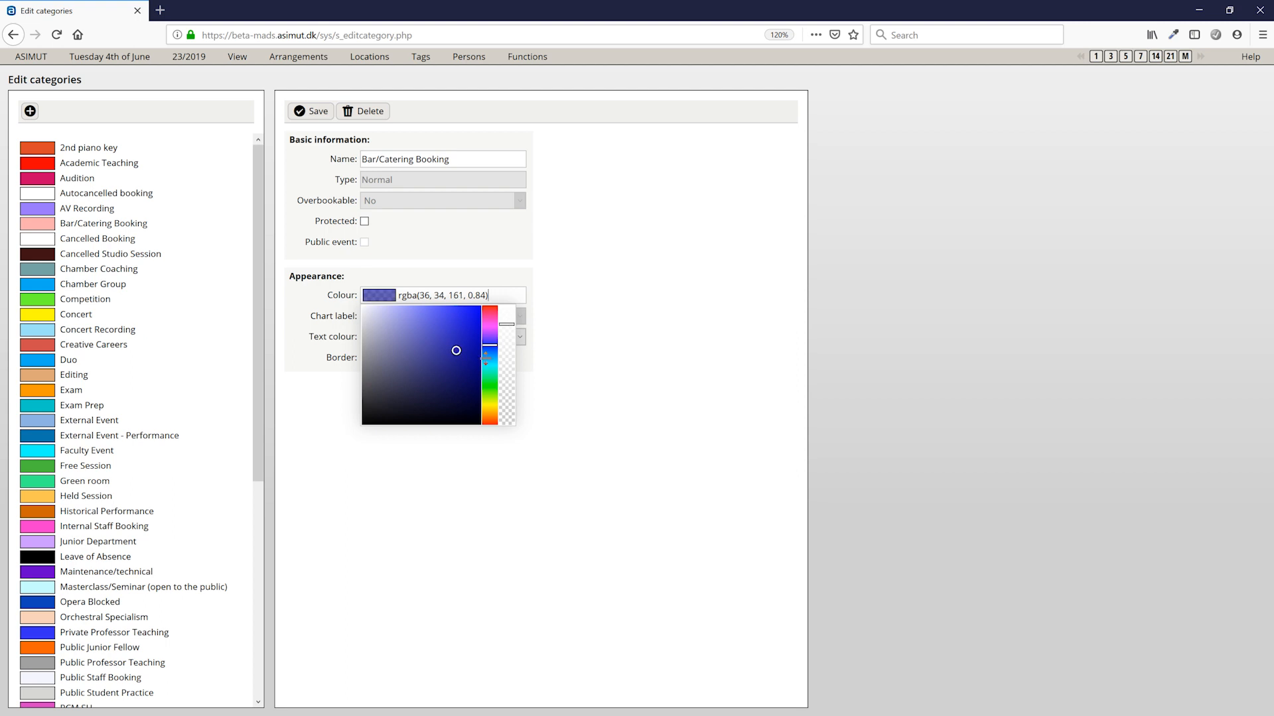
pyautogui.click(485, 359)
pyautogui.click(461, 339)
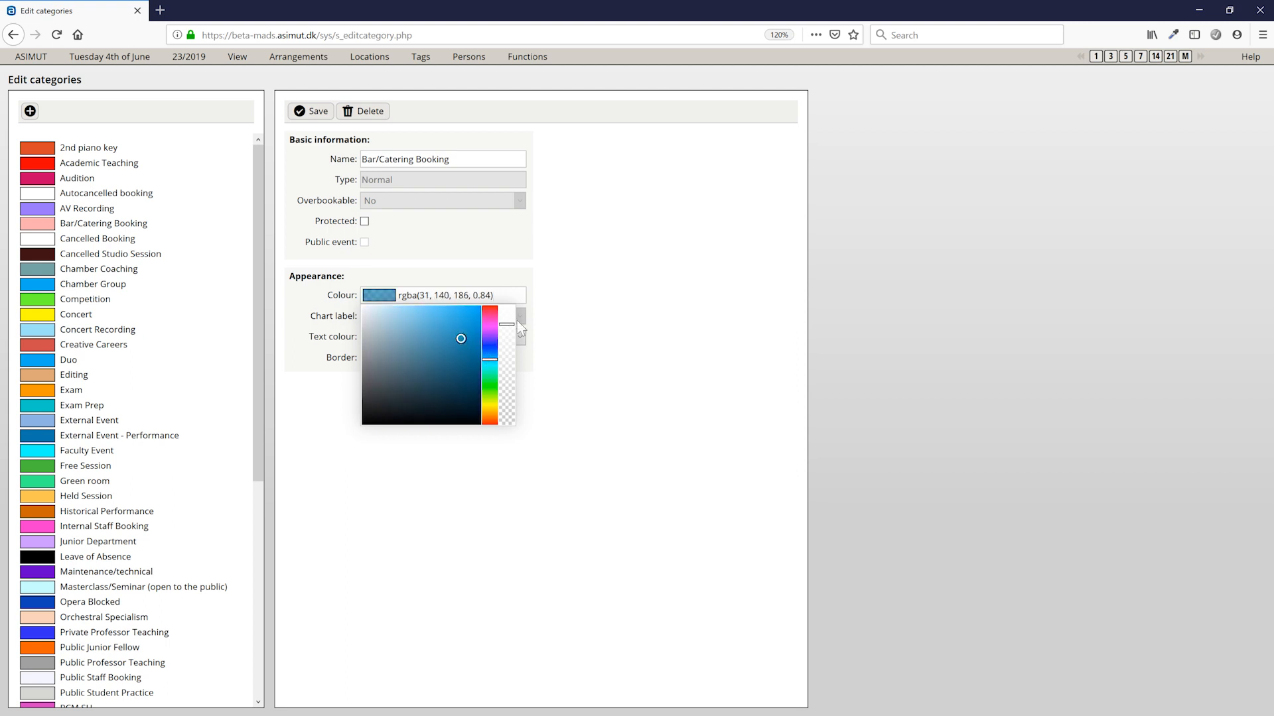
pyautogui.moveTo(505, 324); pyautogui.dragTo(507, 351)
pyautogui.click(567, 357)
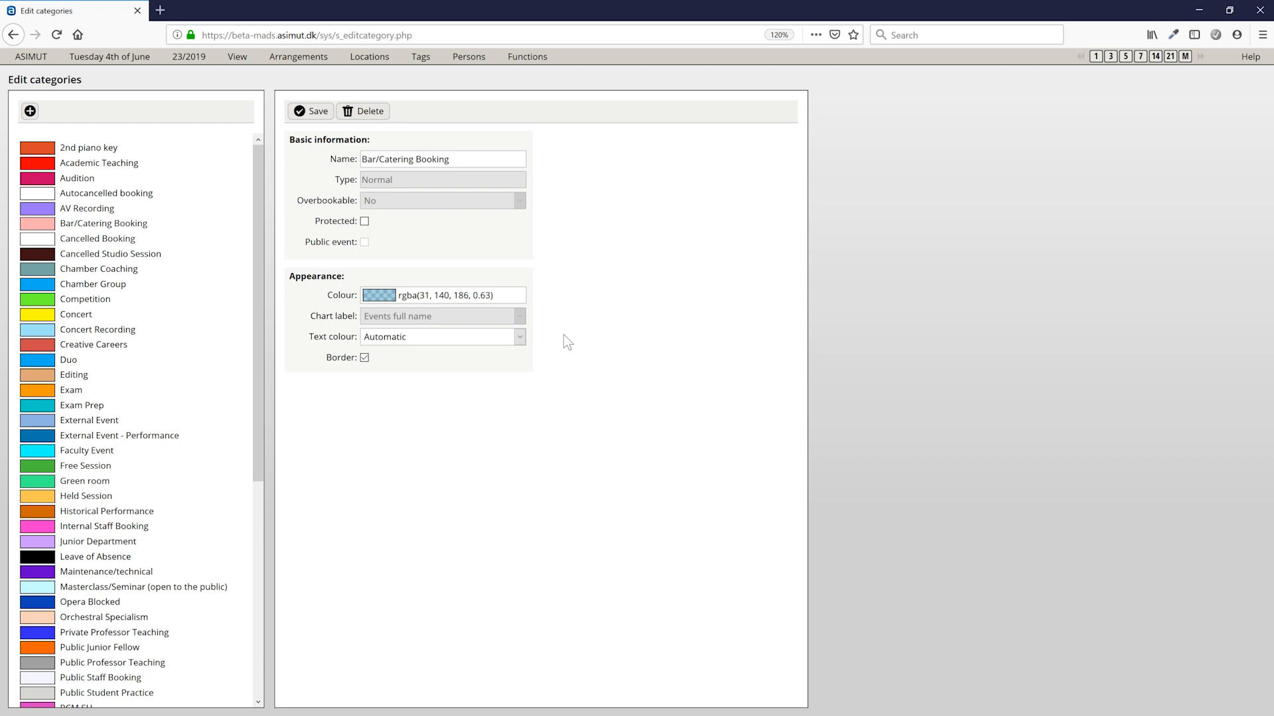
# Toggle the category's border off and back on twice, and save the Bar/Catering Booking category.
pyautogui.click(365, 358)
pyautogui.click(365, 361)
pyautogui.click(364, 357)
pyautogui.click(364, 358)
pyautogui.click(313, 114)
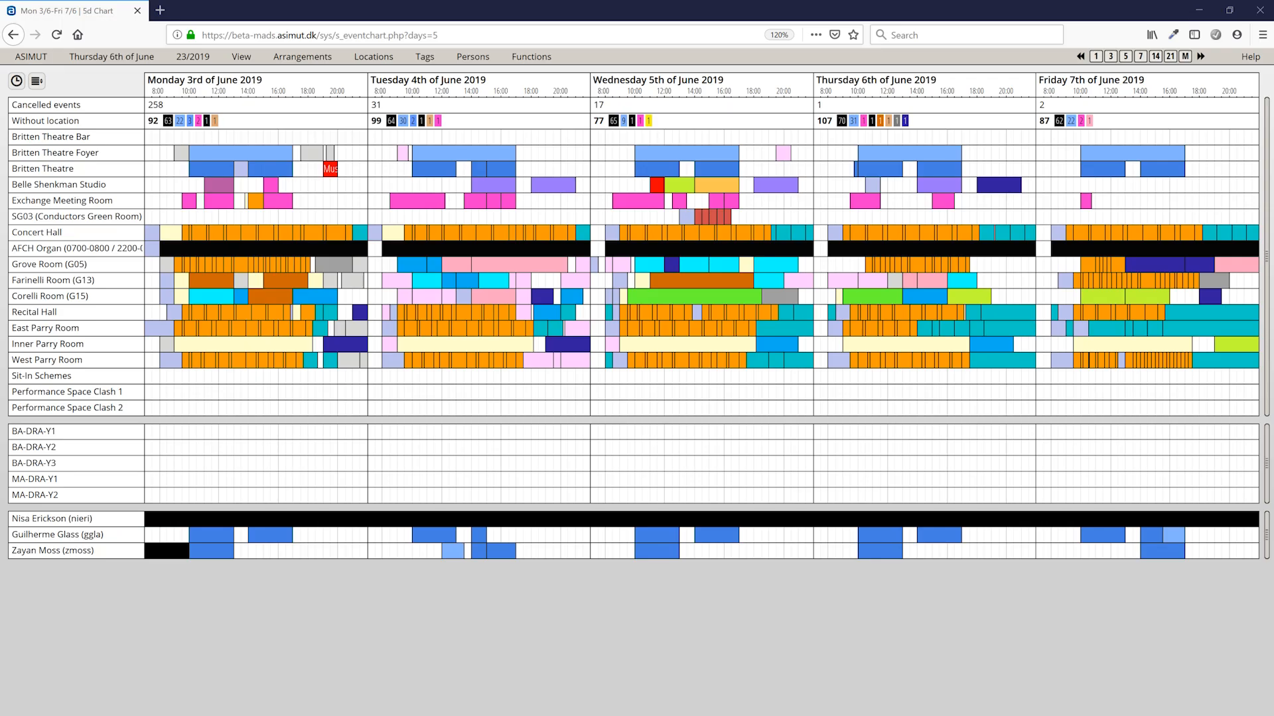
# Create a new arrangement named Test in Belle Shenkman Studio on Thursday 6 June at 08:00 and expand its person group into individual participants.
pyautogui.moveTo(688, 269)
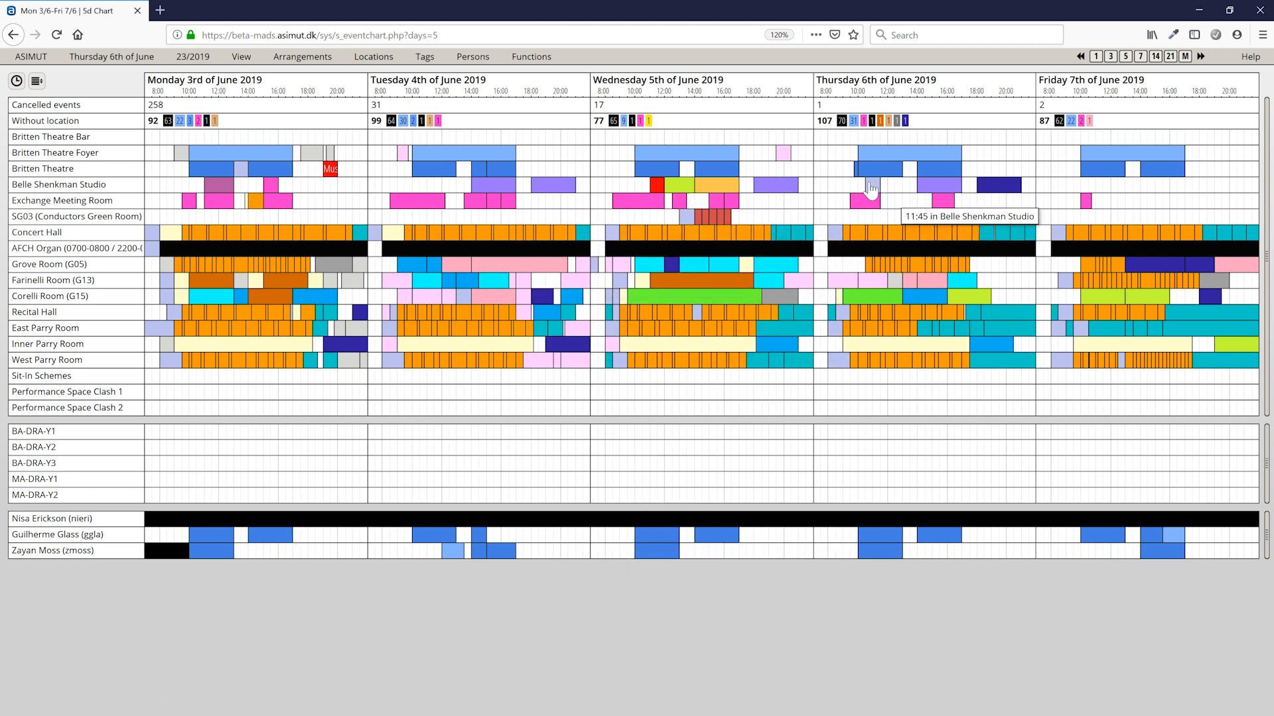
pyautogui.moveTo(872, 545)
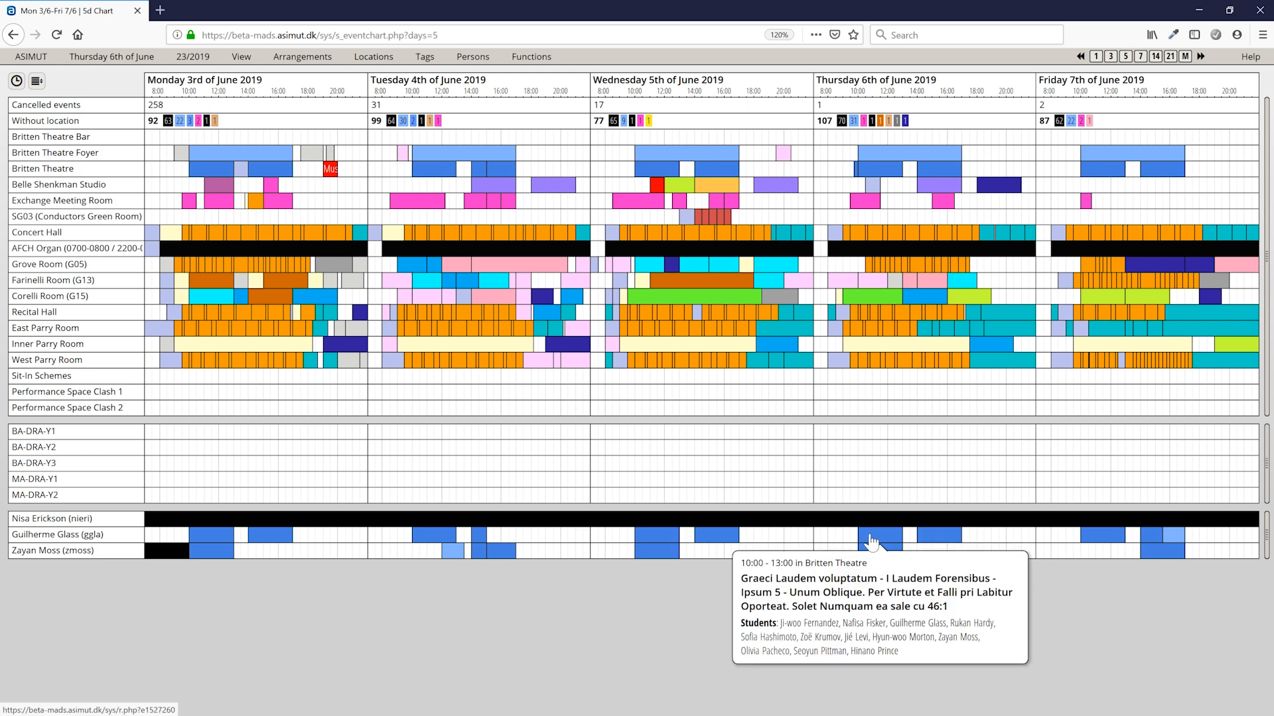
pyautogui.click(829, 185)
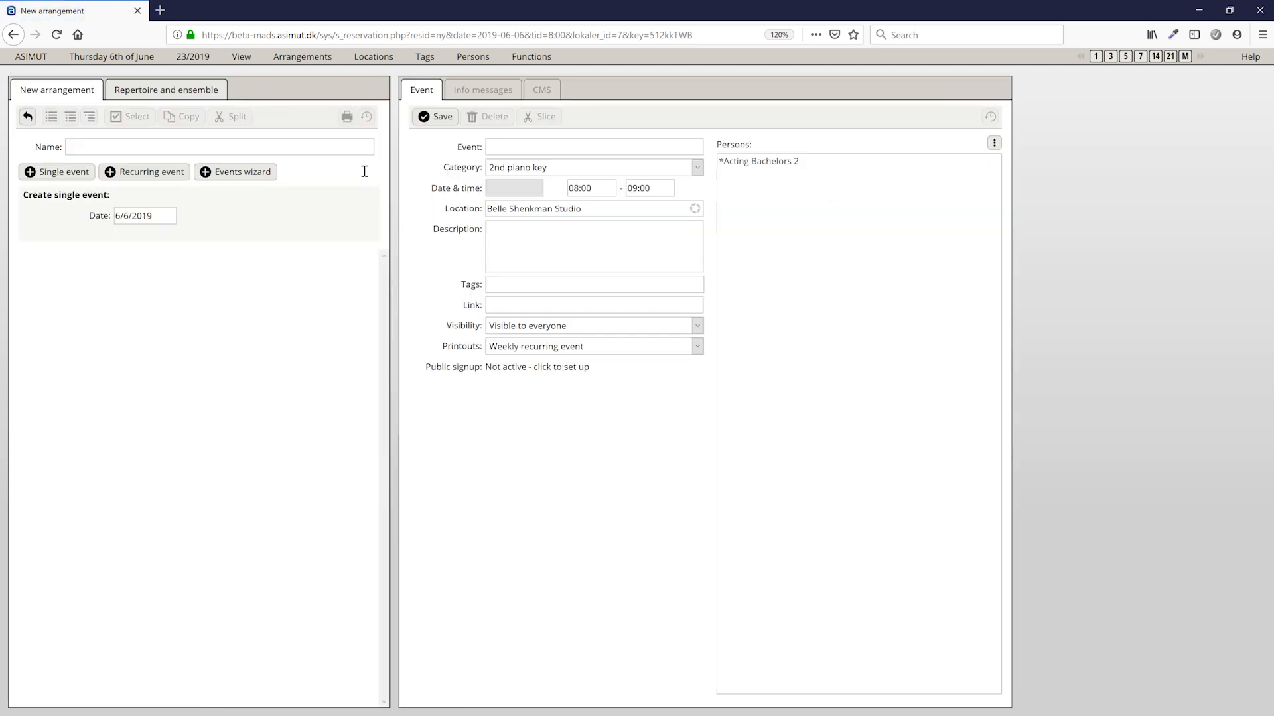
pyautogui.write('Test')
pyautogui.click(994, 143)
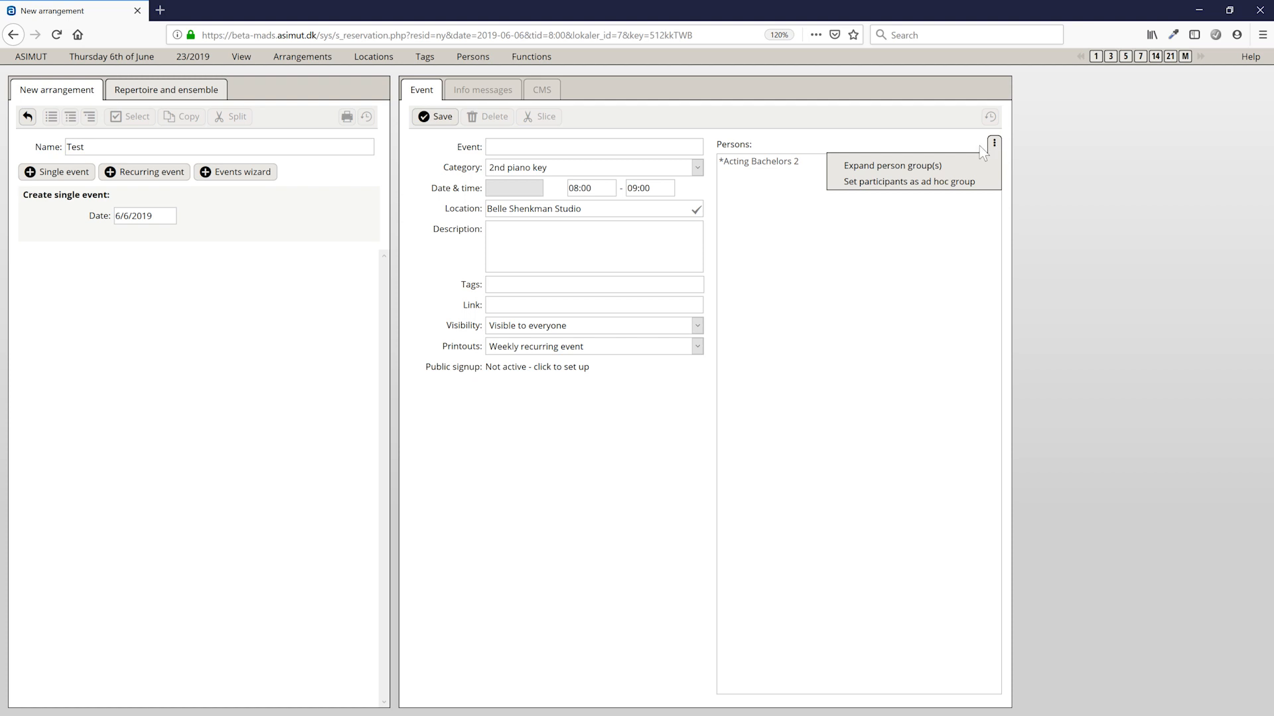
pyautogui.click(923, 167)
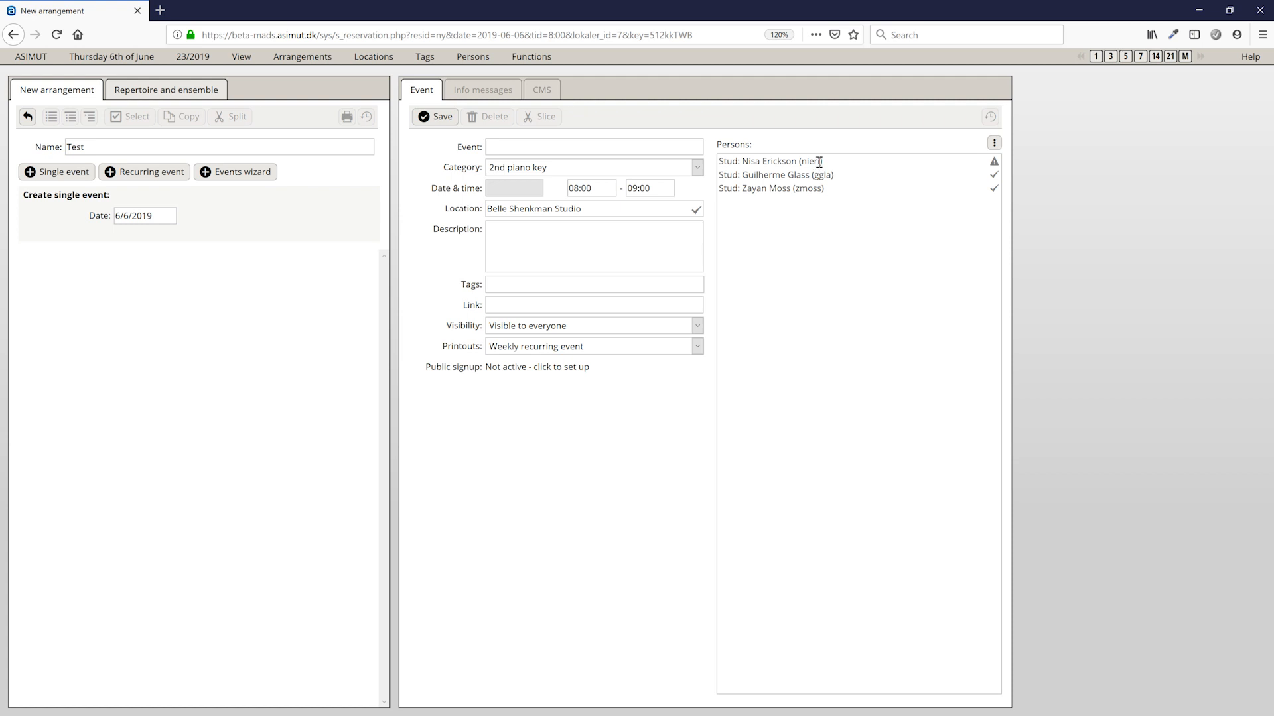
# Try an end time of 11:00 to compare participant availability, and return the end time to 09:00.
pyautogui.click(656, 188)
pyautogui.click(711, 264)
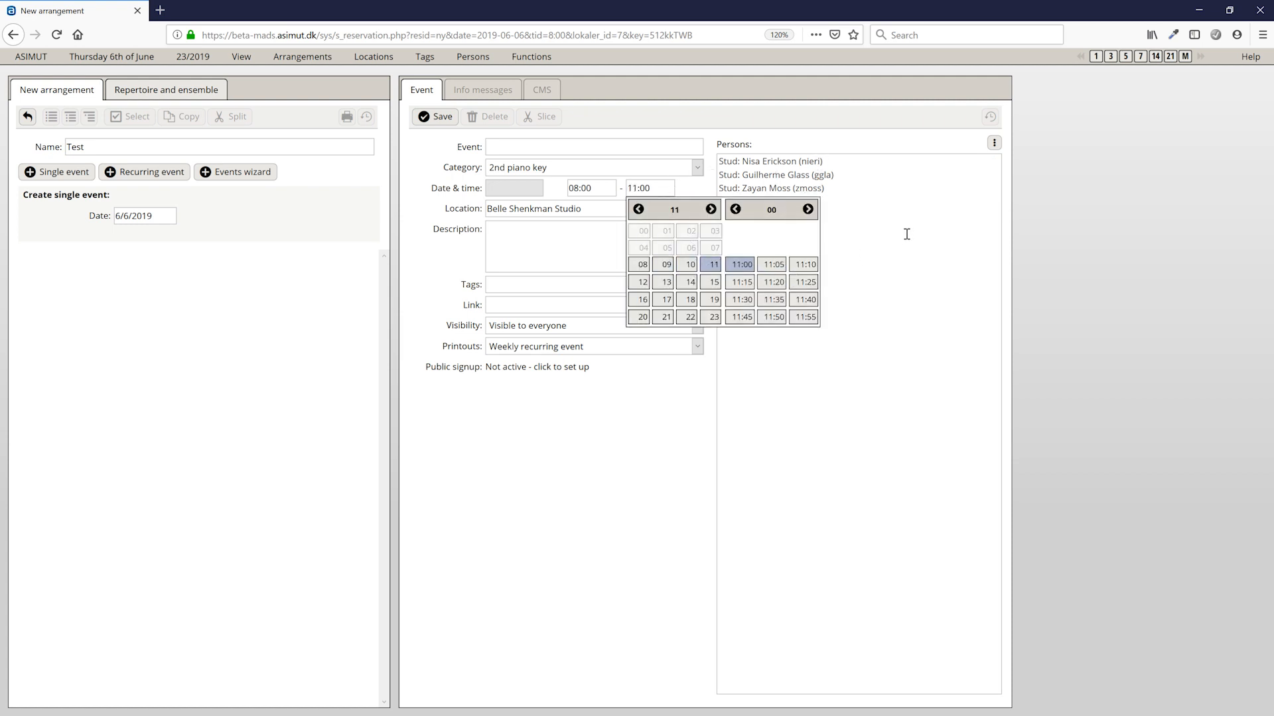
pyautogui.click(741, 265)
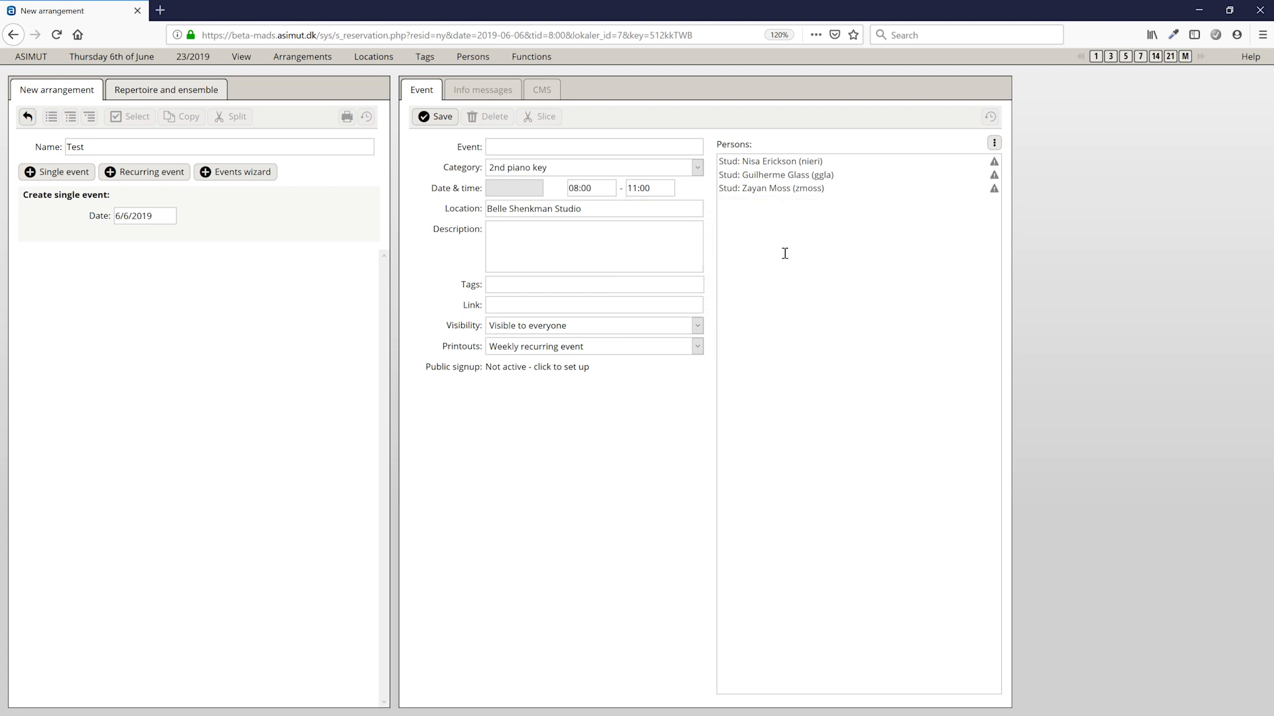
pyautogui.click(656, 189)
pyautogui.click(666, 266)
pyautogui.click(880, 204)
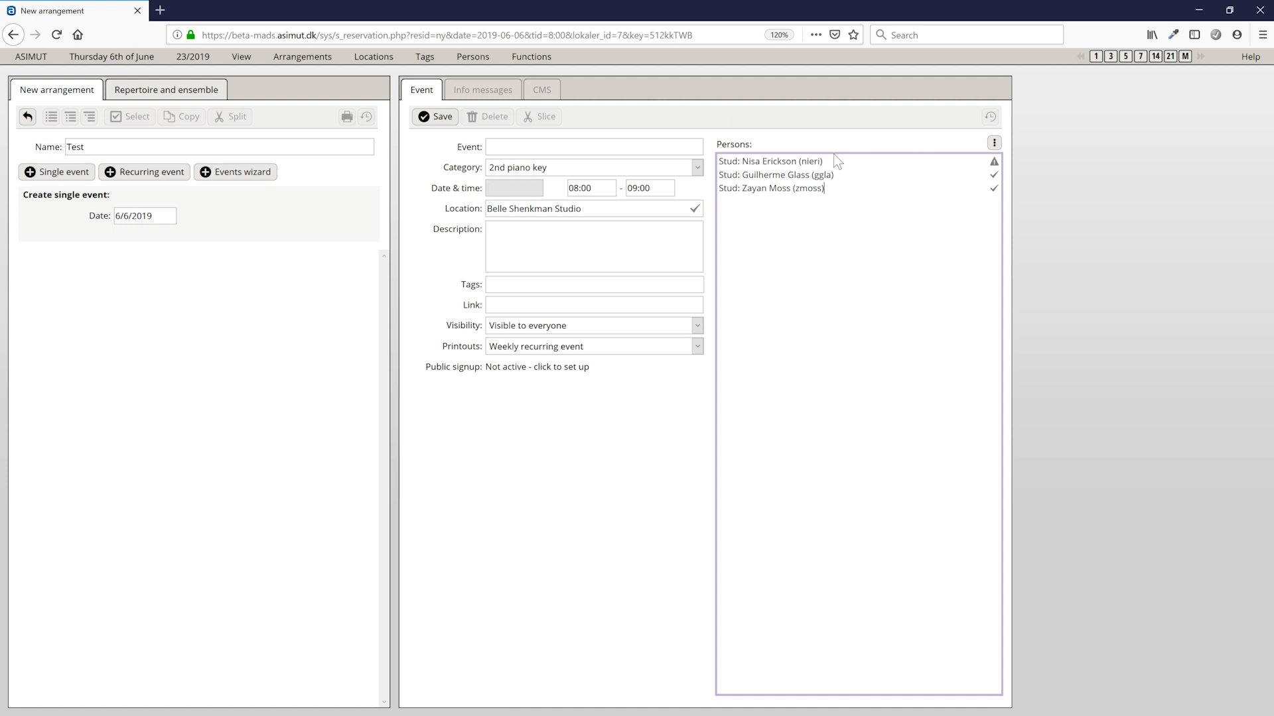
# Review the clash check for the Test event, replace the clashing student with an available student, and save the event.
pyautogui.click(438, 117)
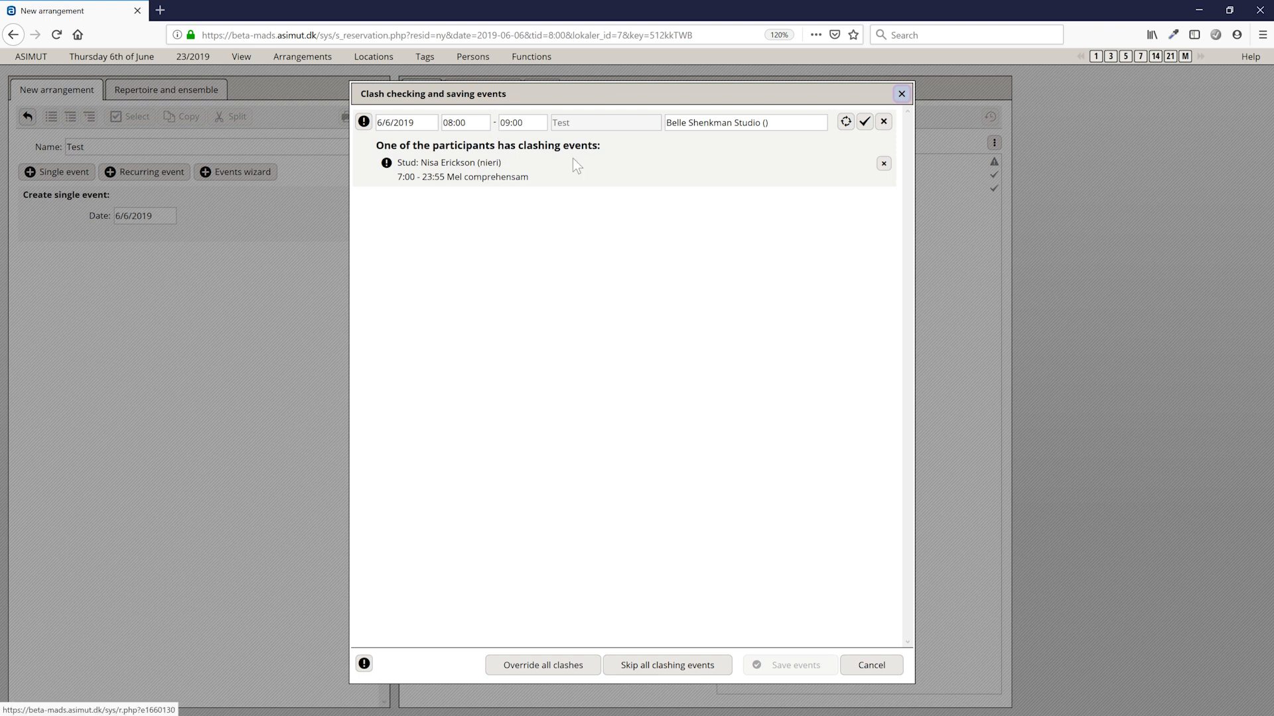
pyautogui.click(902, 94)
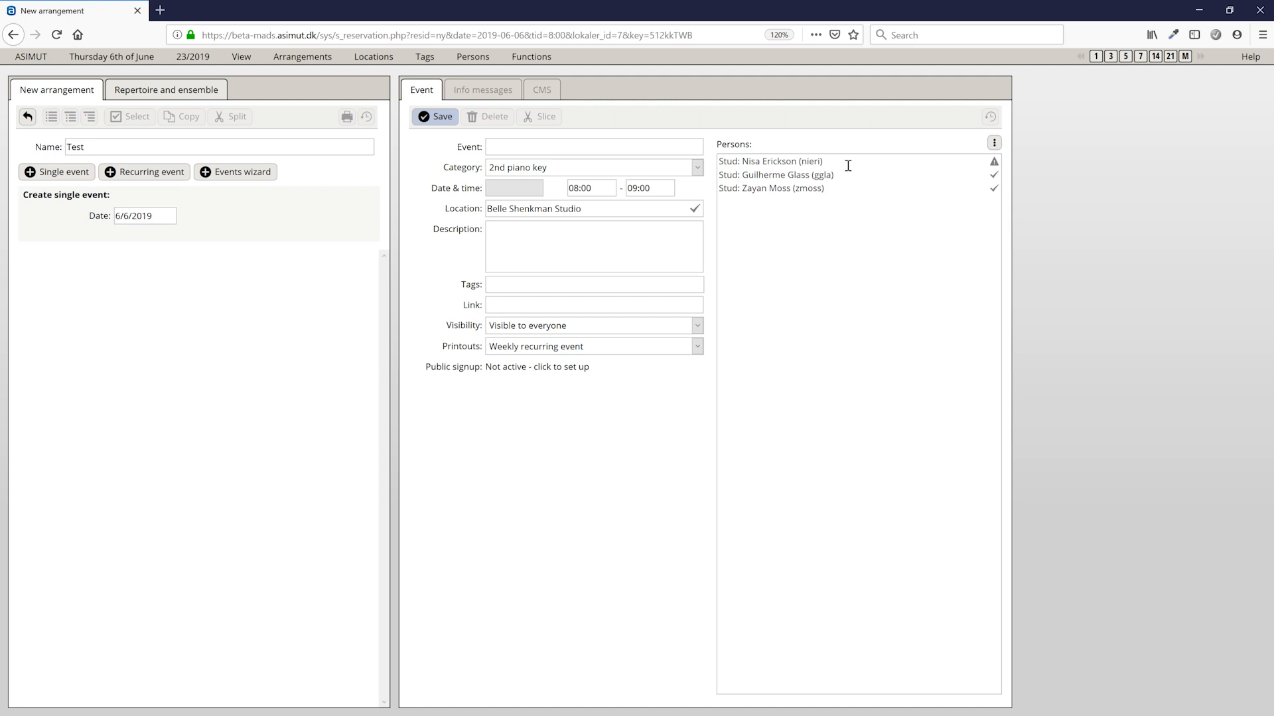
pyautogui.moveTo(831, 164); pyautogui.dragTo(712, 156)
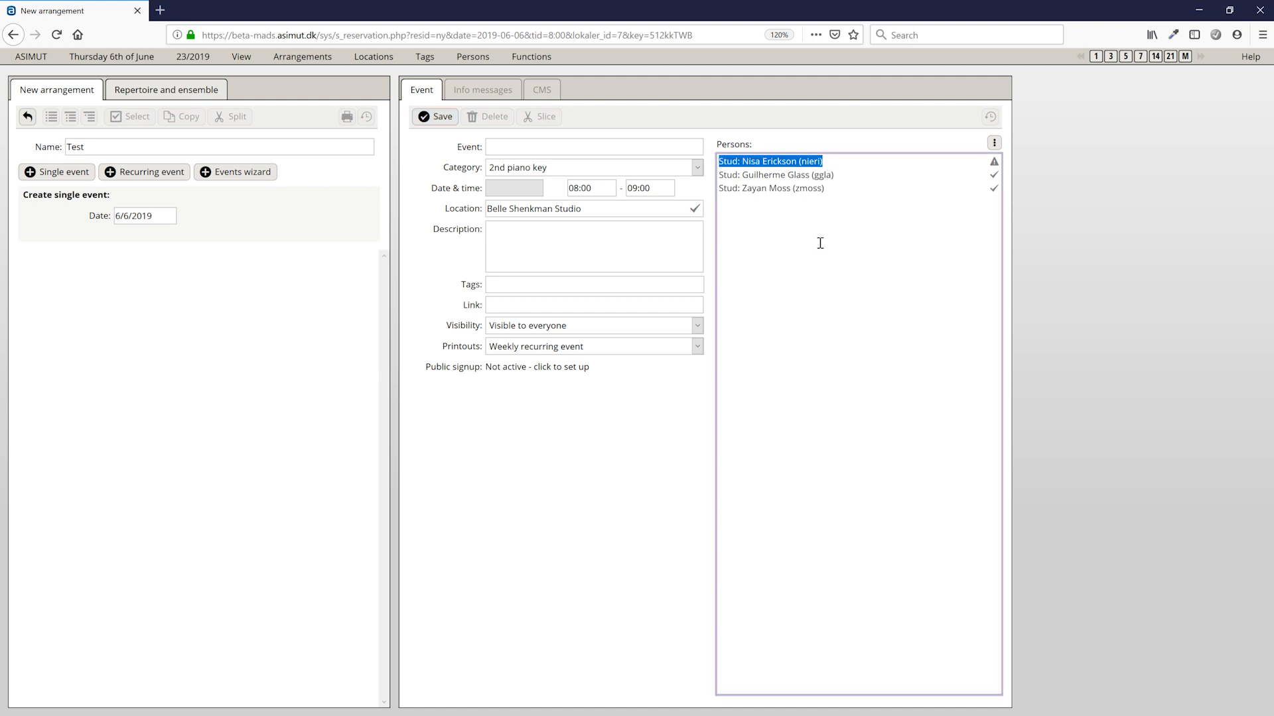
pyautogui.press('Delete')
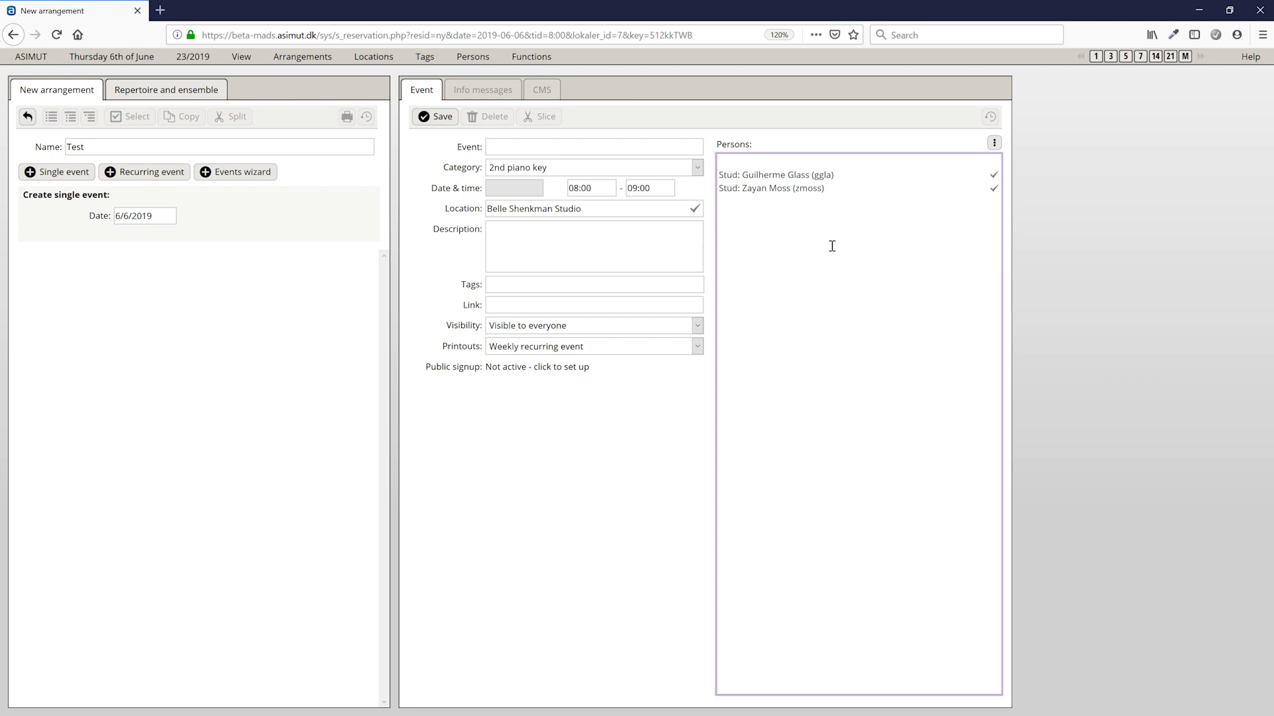
pyautogui.write('nisa')
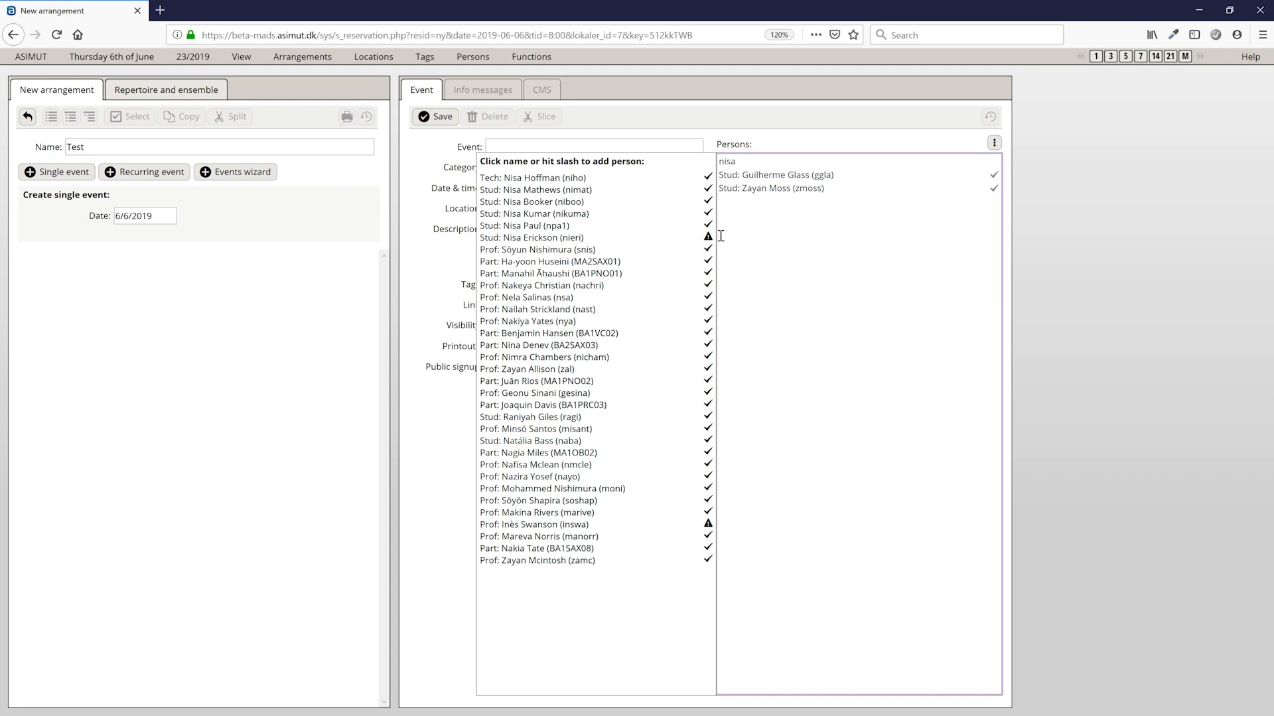
pyautogui.click(570, 215)
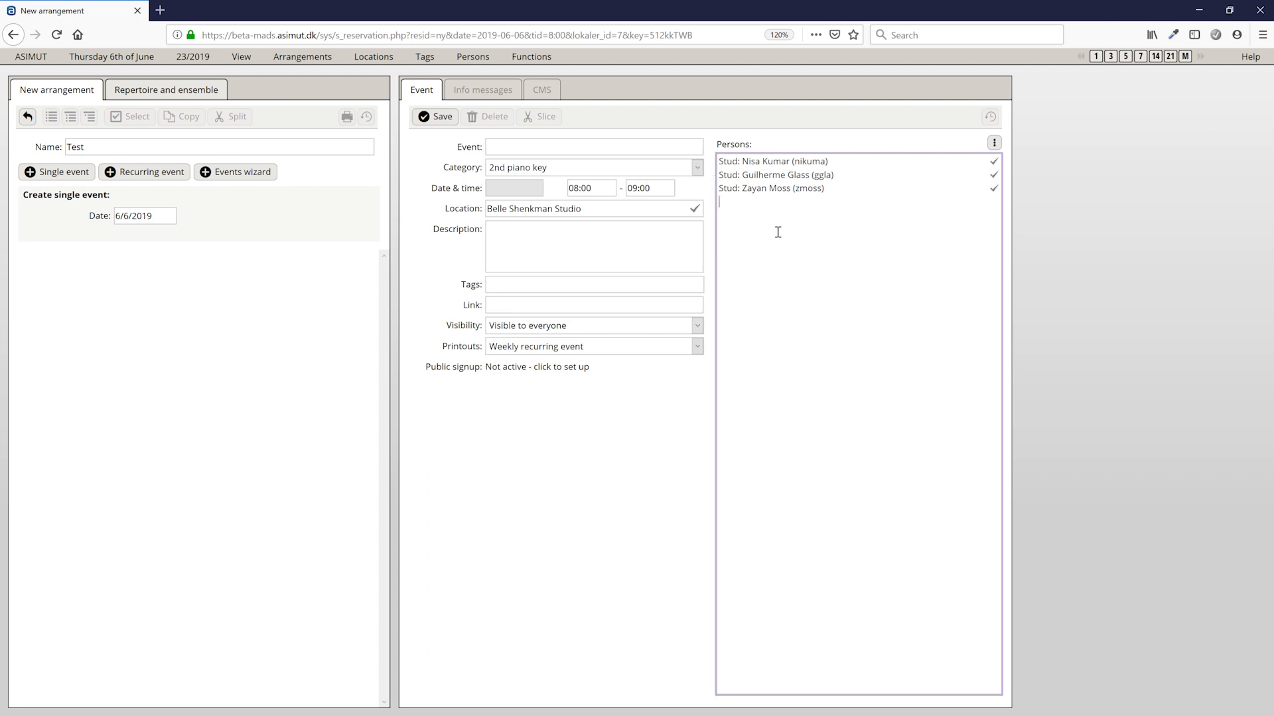
pyautogui.click(437, 121)
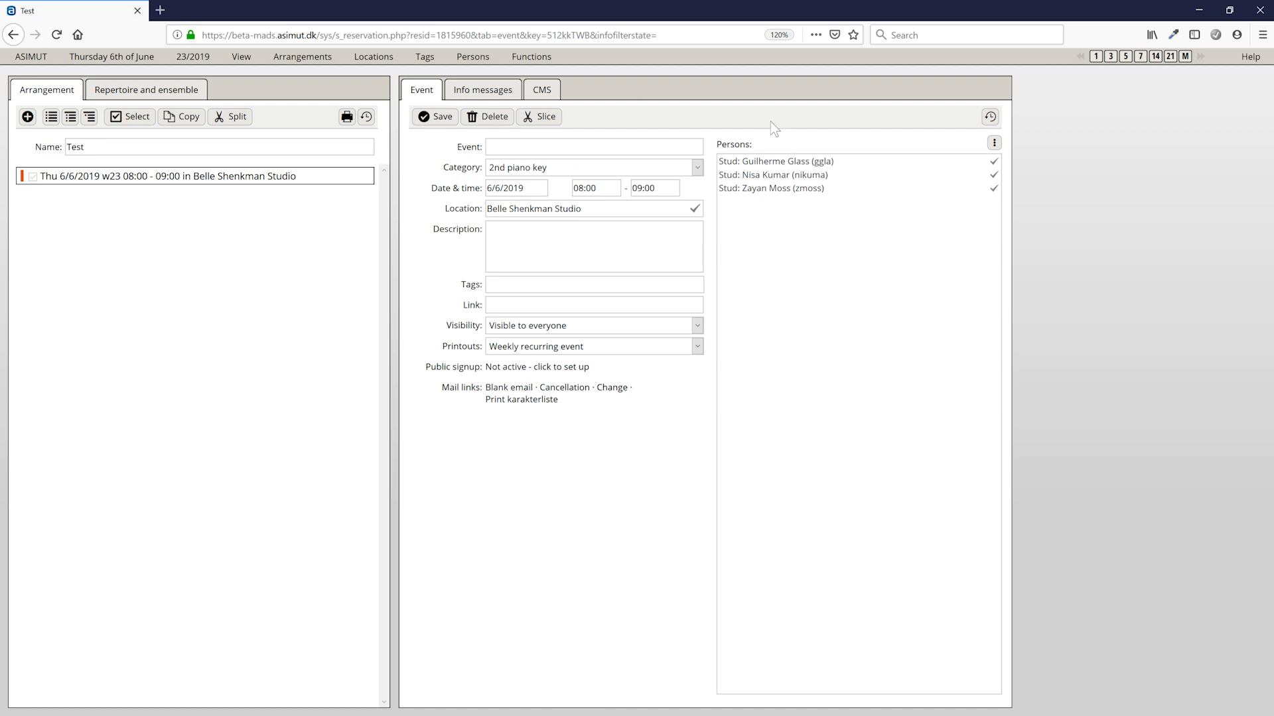
# From the five-day chart, start an Auditions arrangement in SG03 on Wednesday 5 June at 08:00 using the Time + Student events wizard.
pyautogui.click(1126, 55)
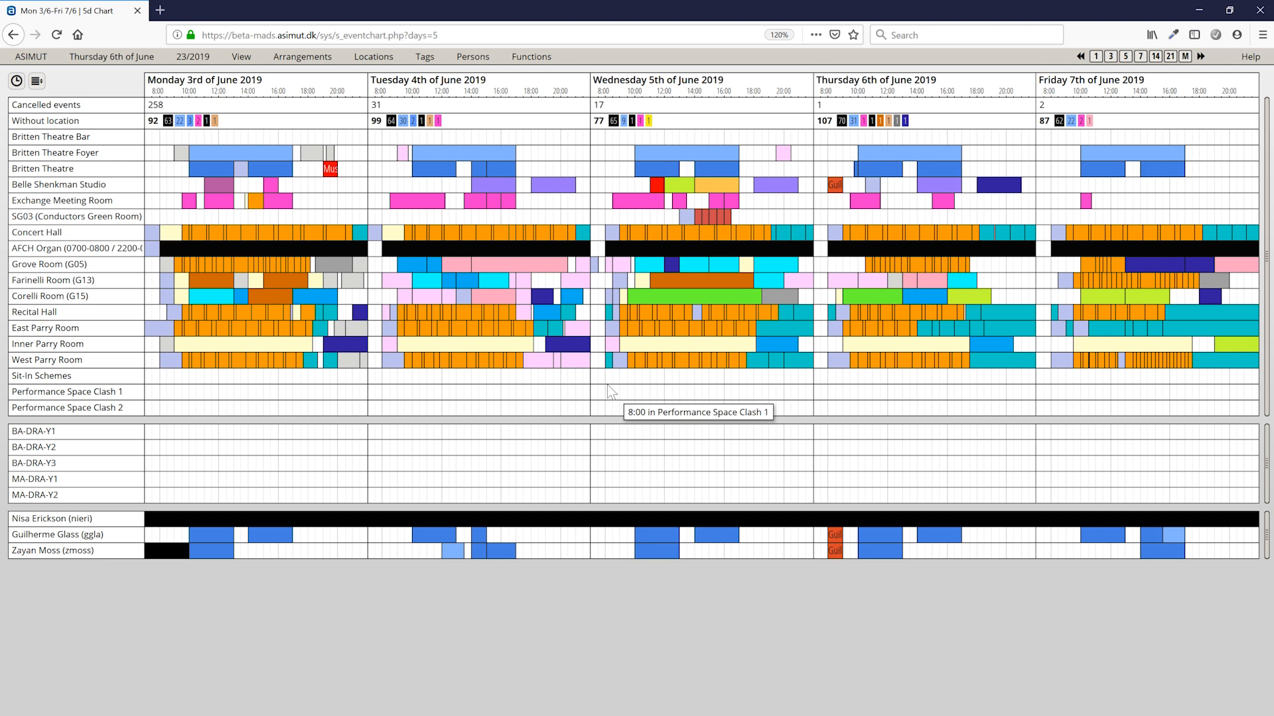
pyautogui.moveTo(622, 247)
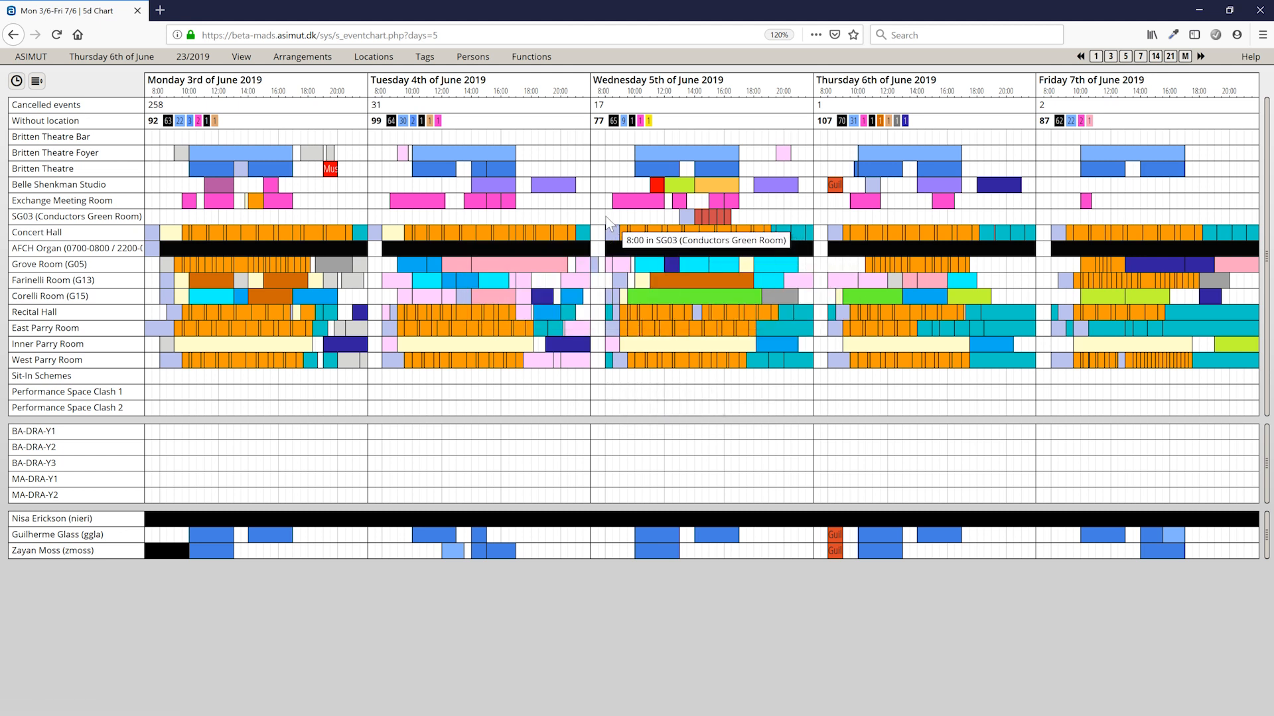
pyautogui.click(607, 217)
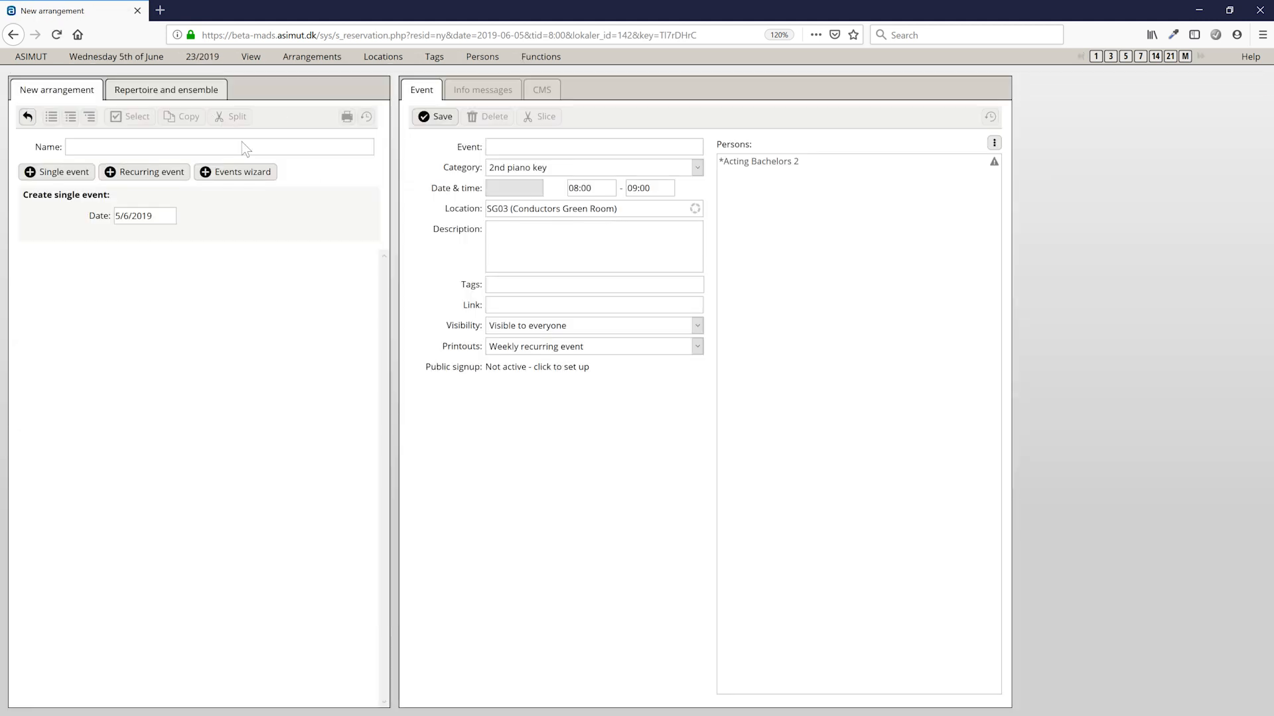
pyautogui.write('Auditions')
pyautogui.click(247, 172)
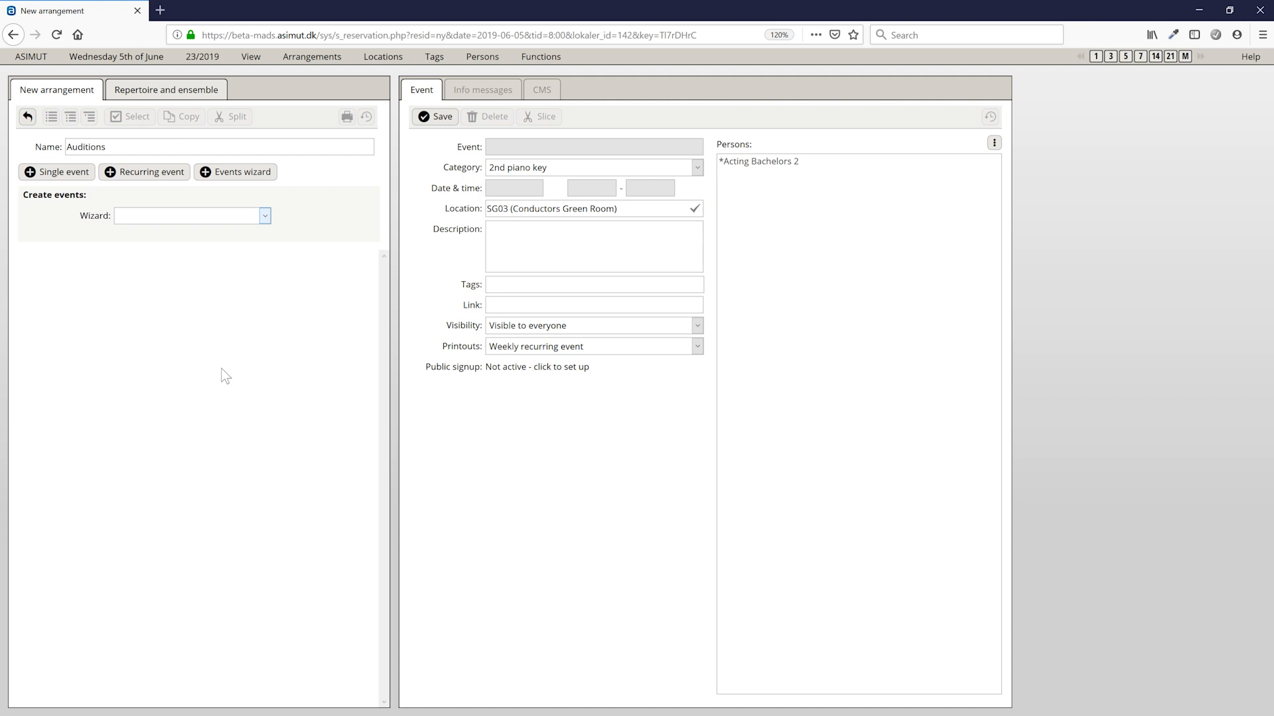
pyautogui.press('Down')
# Replace the Acting Bachelors 2 group in the Auditions participants with a professor.
pyautogui.moveTo(810, 161); pyautogui.dragTo(695, 161)
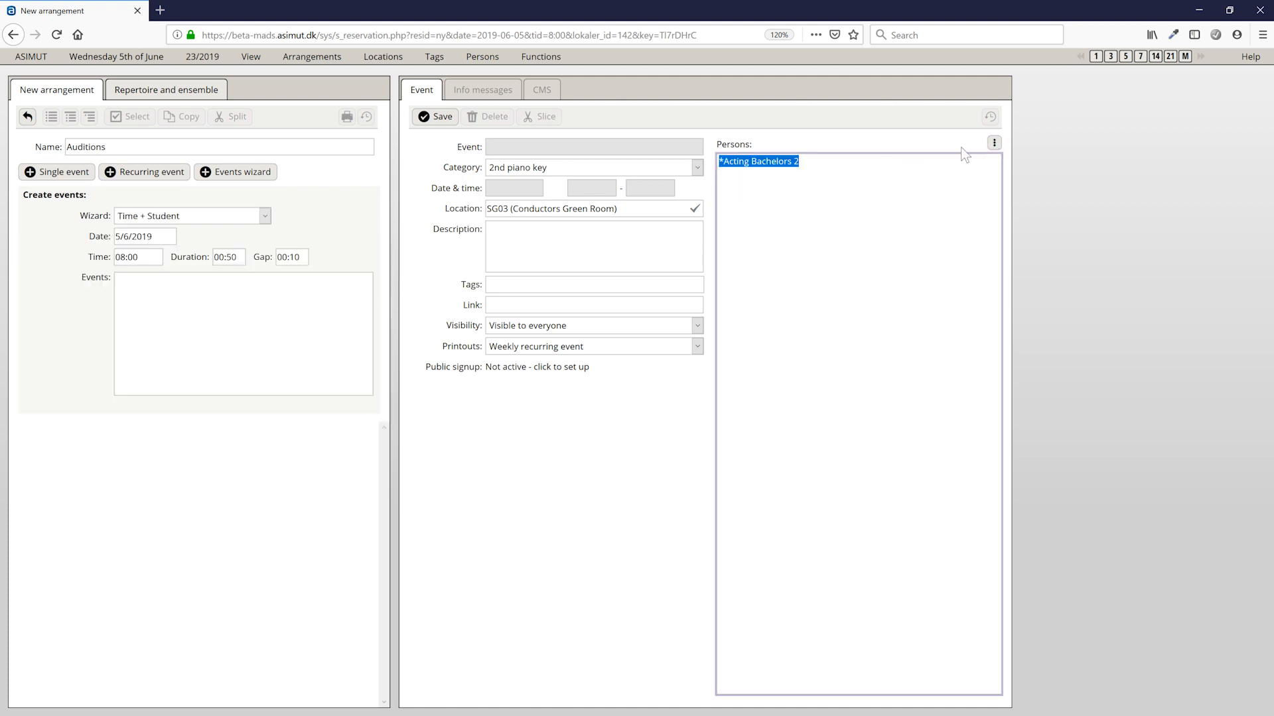
pyautogui.write('he')
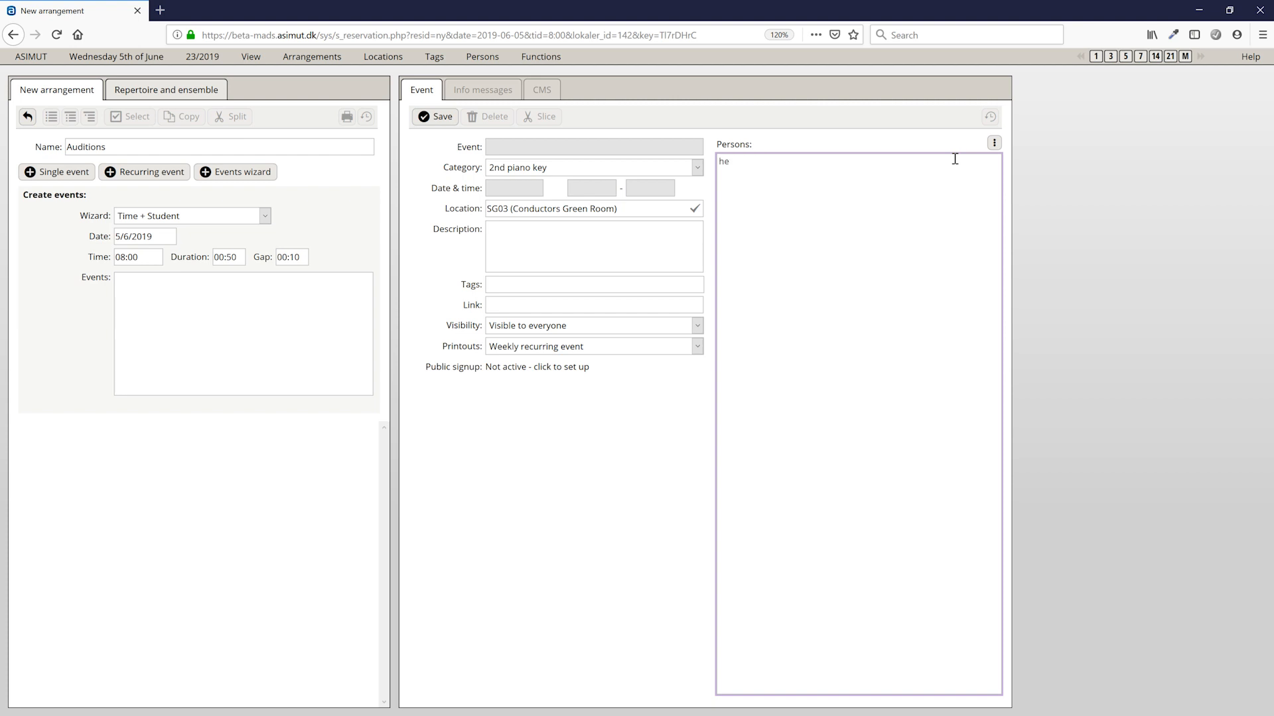
pyautogui.click(575, 202)
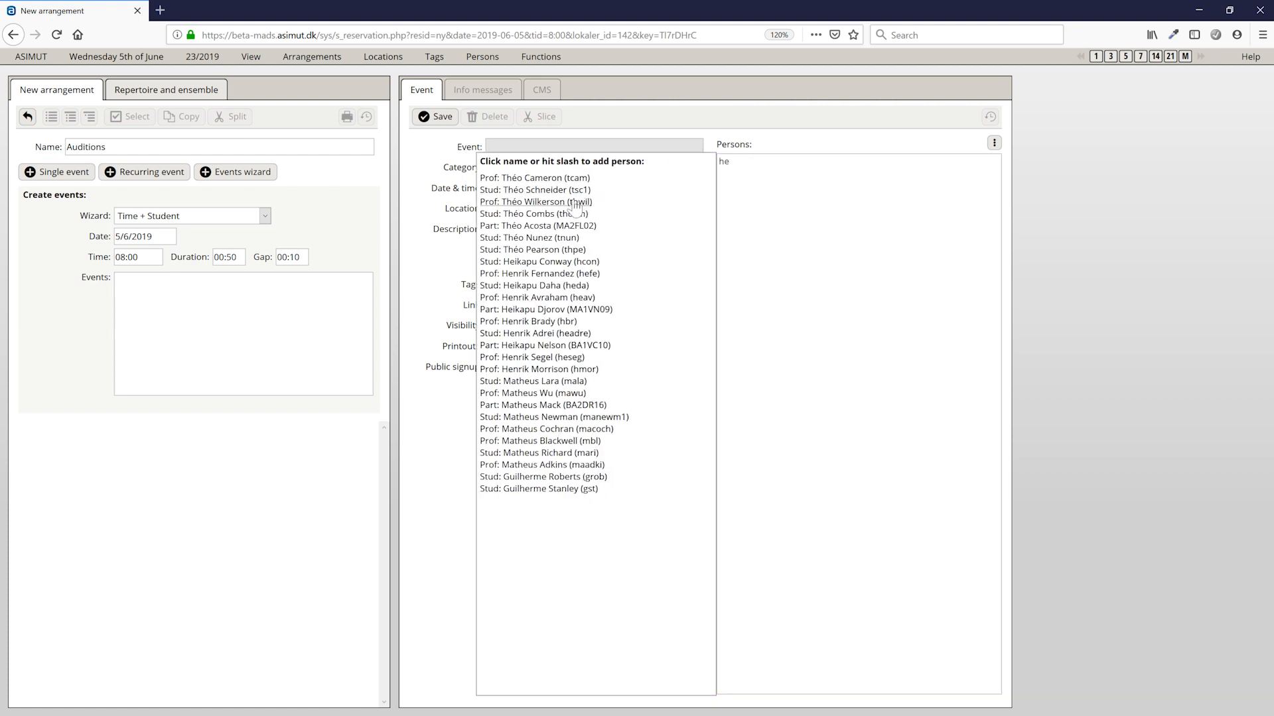
# Assign one student each to the 08:00-08:50, 09:00-09:50 and 10:00-10:50 audition slots, and save the events.
pyautogui.click(287, 280)
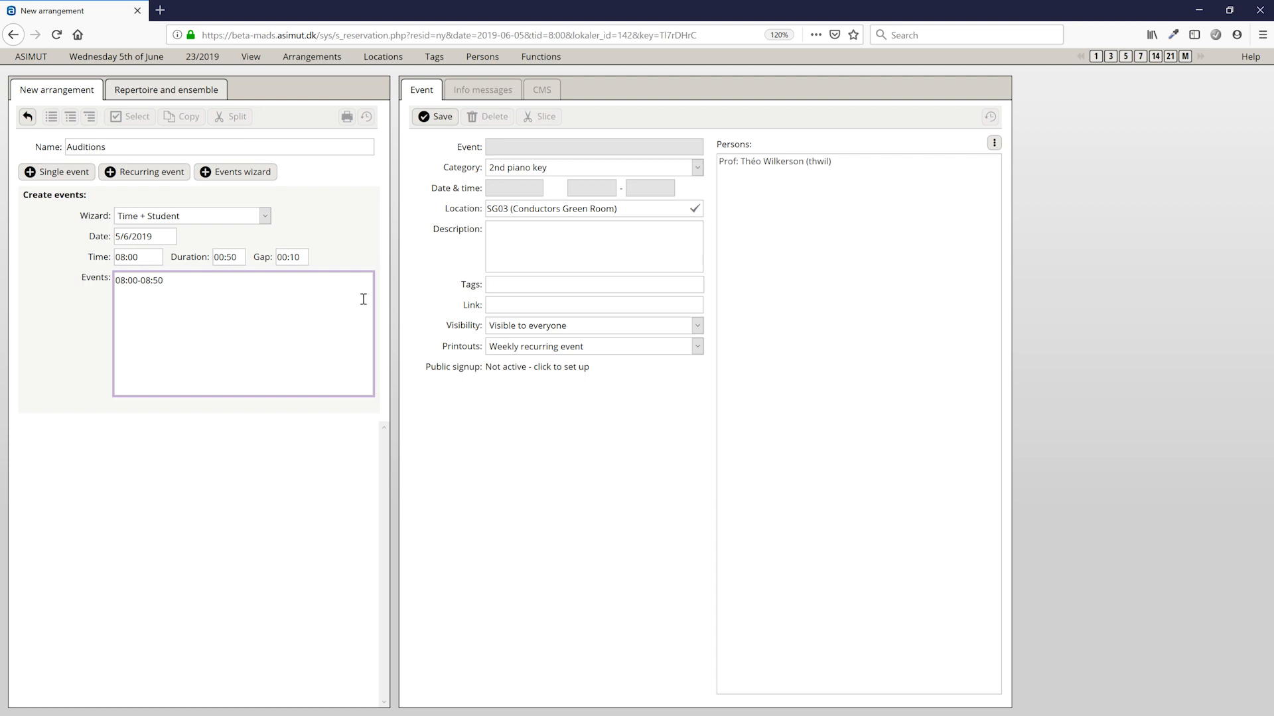
pyautogui.write('nisa')
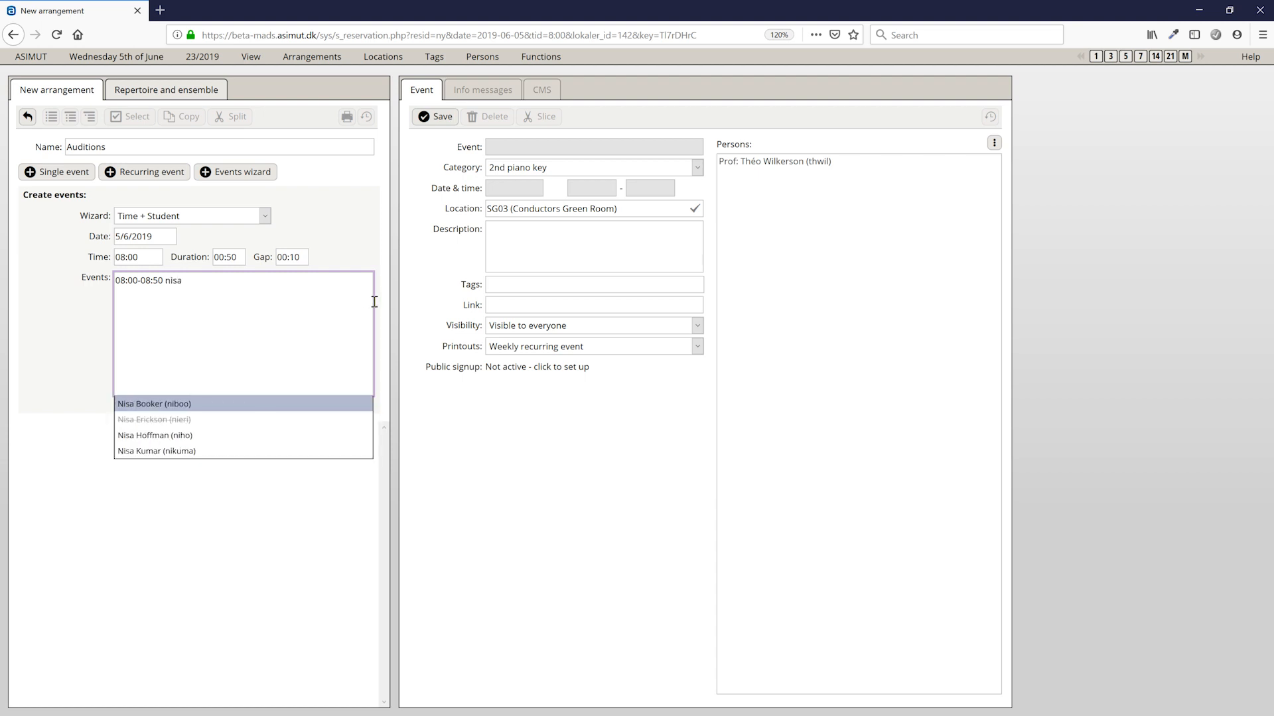
pyautogui.click(207, 405)
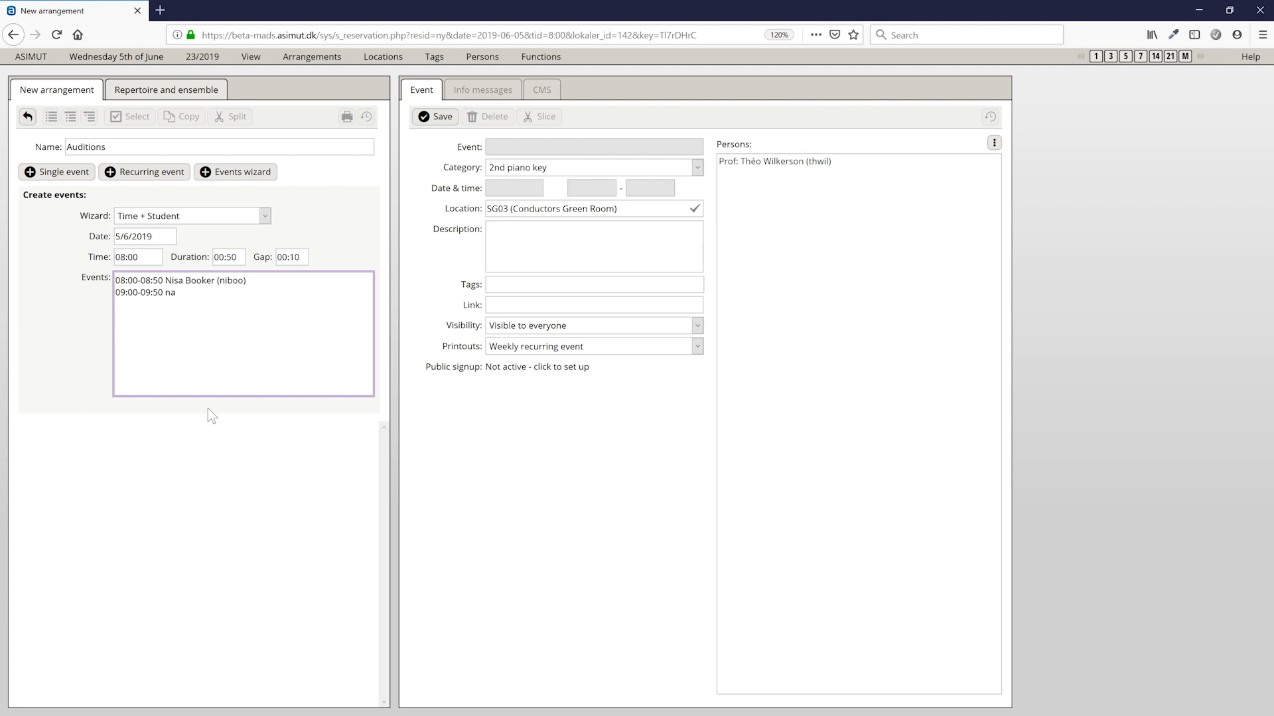
pyautogui.write('na')
pyautogui.click(208, 419)
pyautogui.write('ma')
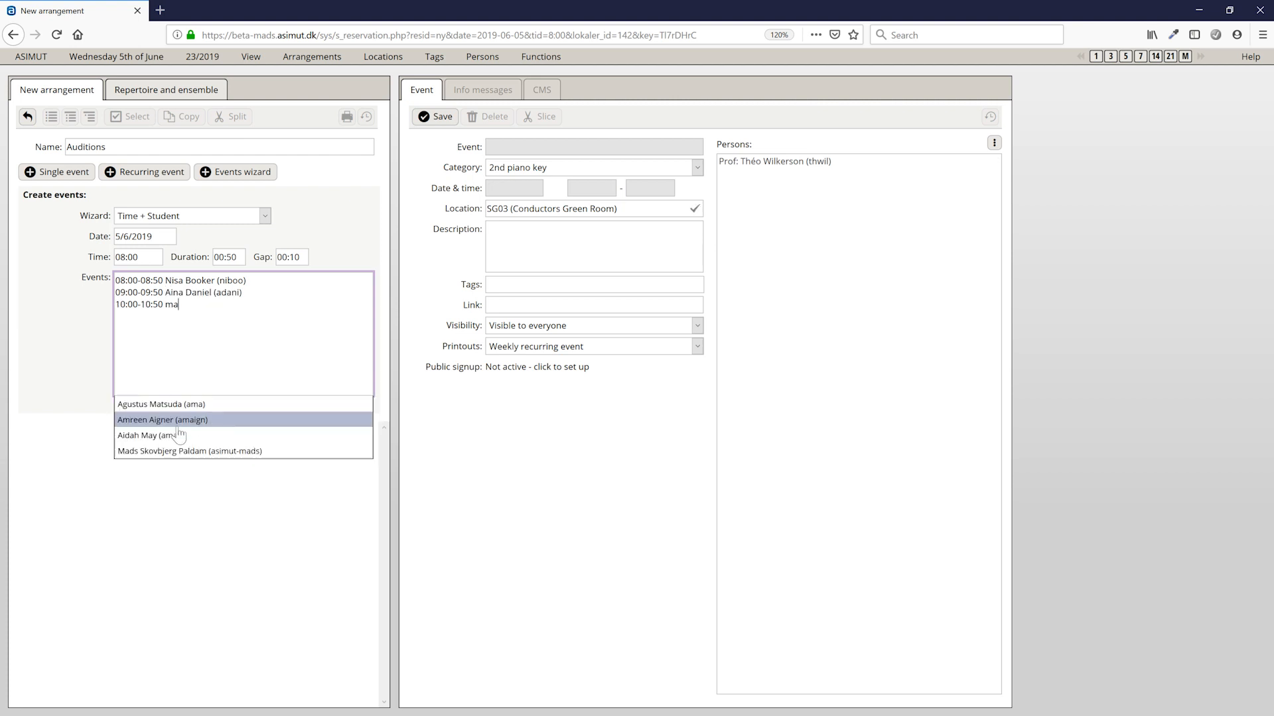
pyautogui.click(180, 436)
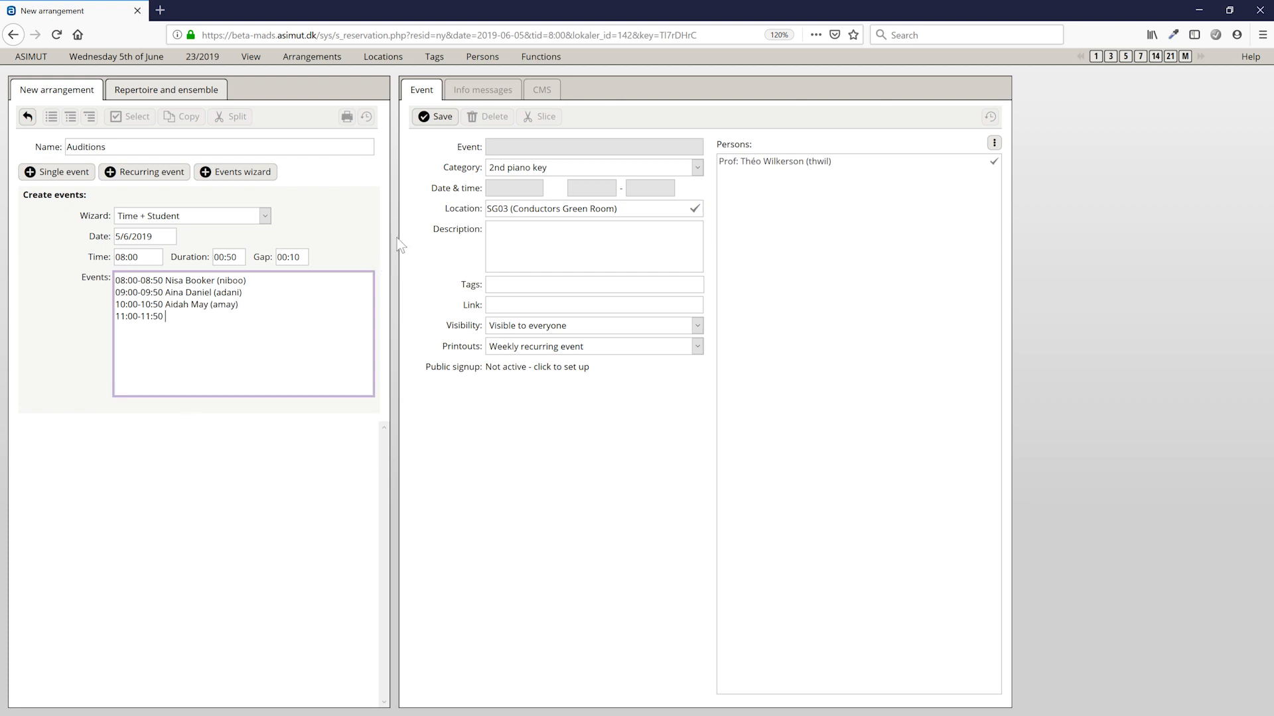
pyautogui.click(419, 119)
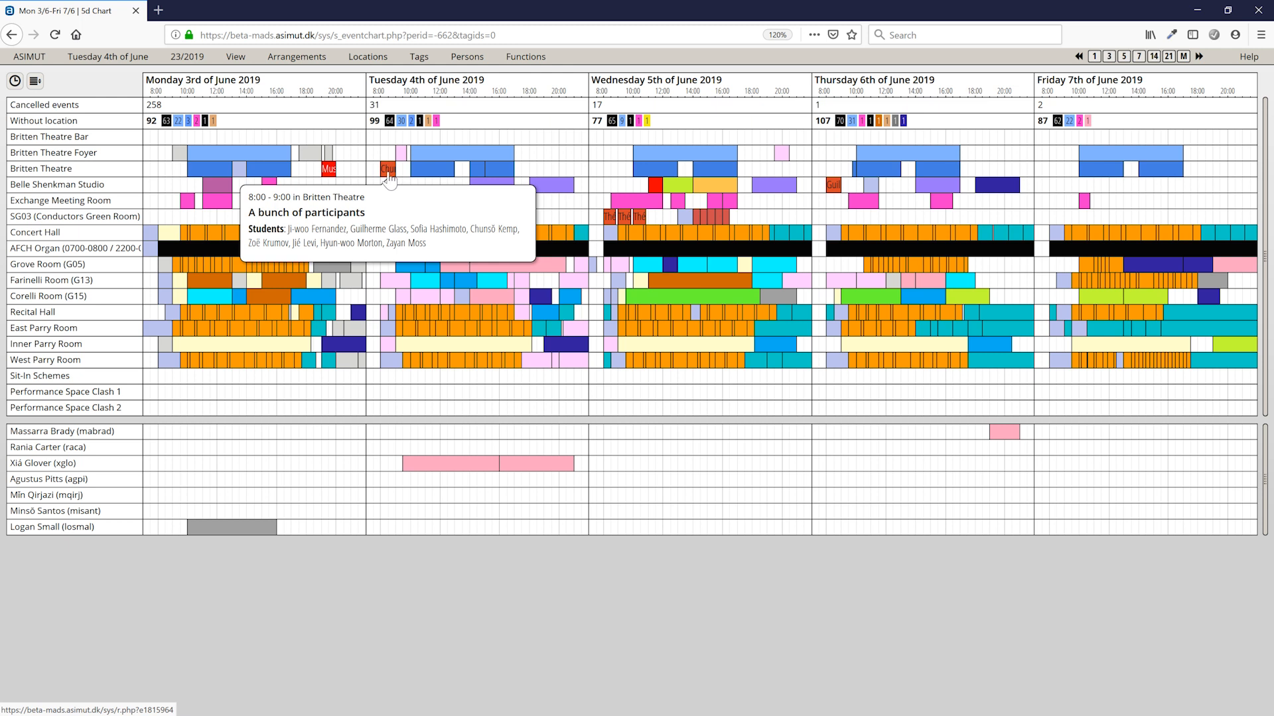
# Set the participants of the "A bunch of participants" event as the ad hoc group and show them in the five-day chart.
pyautogui.click(388, 176)
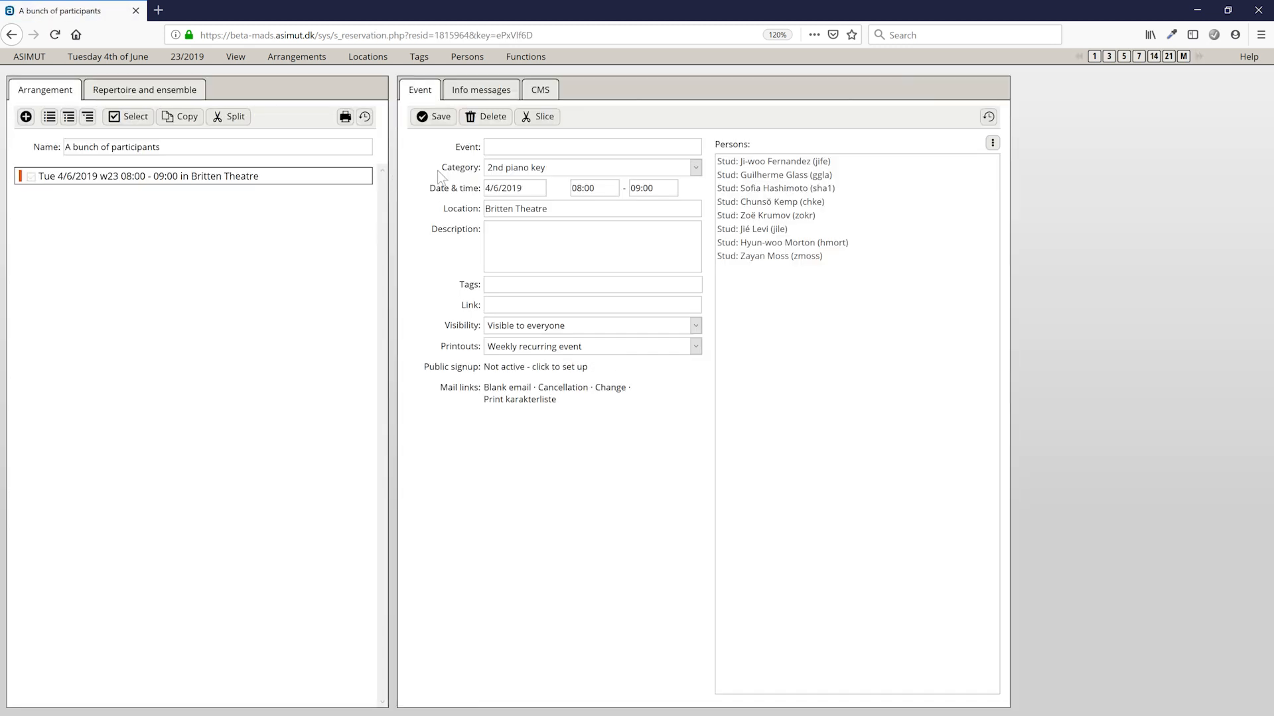
pyautogui.click(993, 145)
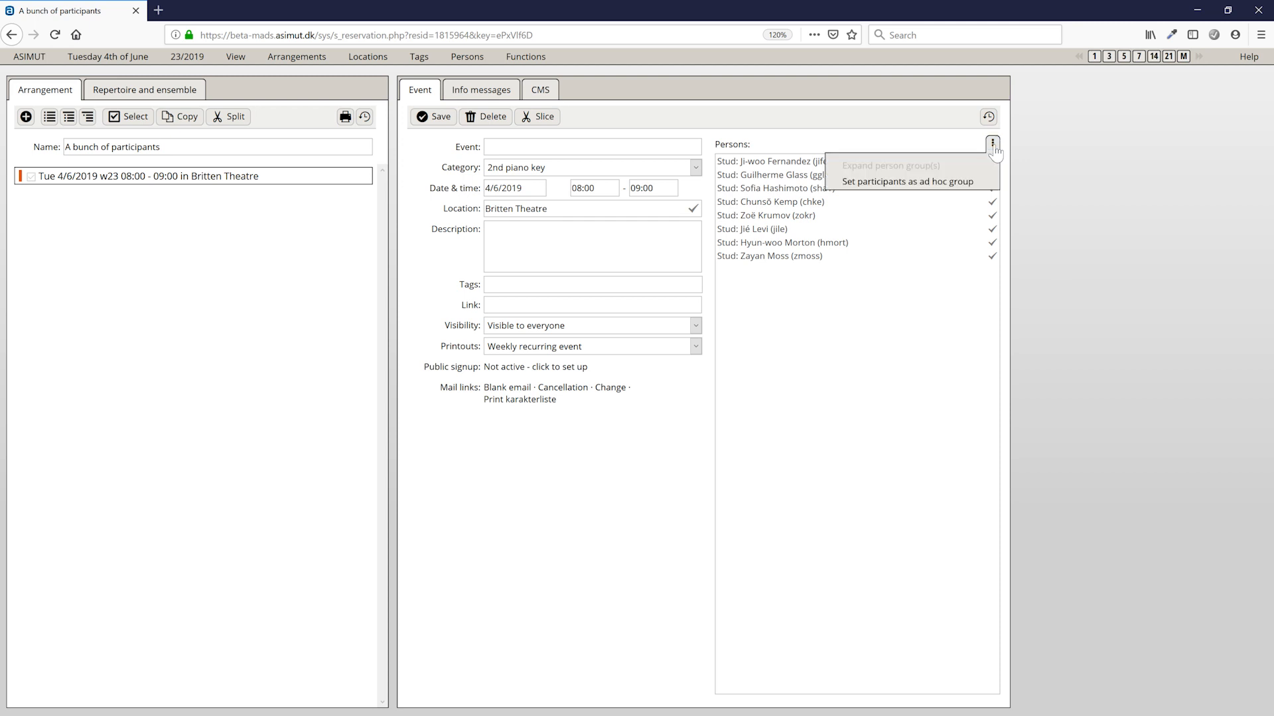
pyautogui.click(919, 185)
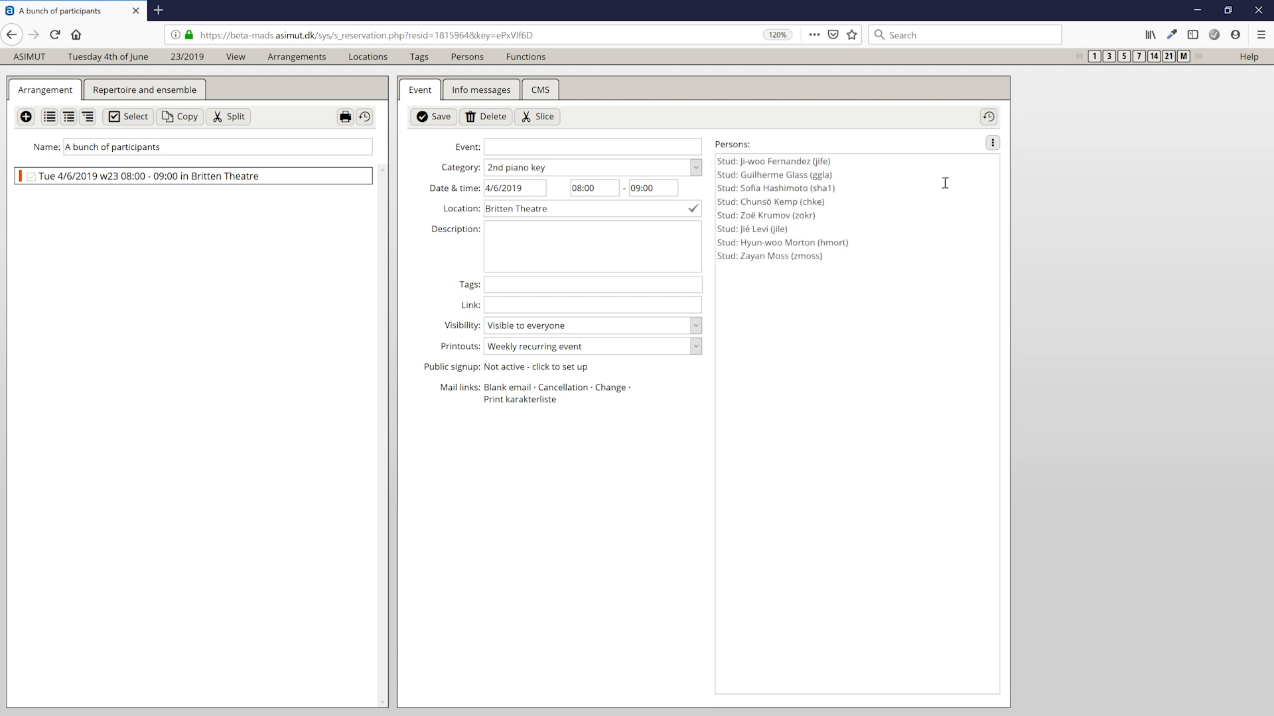
pyautogui.click(1124, 58)
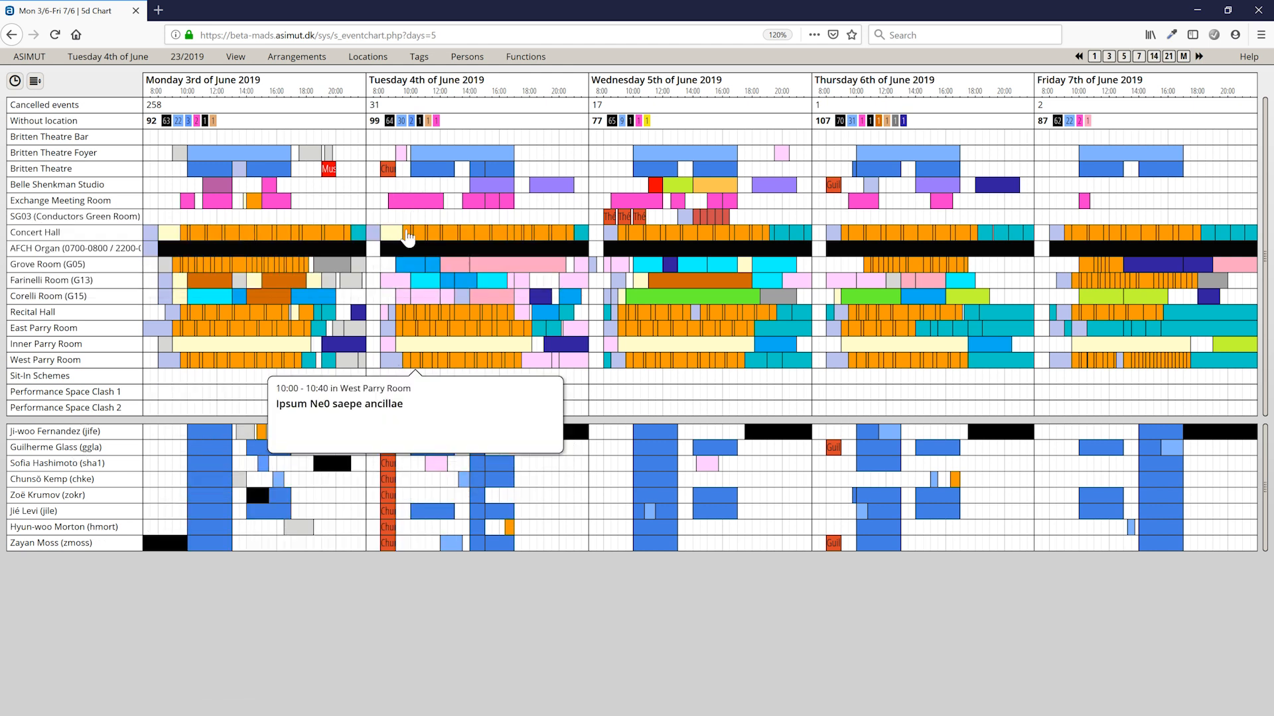
# Move the "A bunch of participants" event in Britten Theatre on Tuesday 4 June about half an hour later in the chart.
pyautogui.moveTo(394, 174)
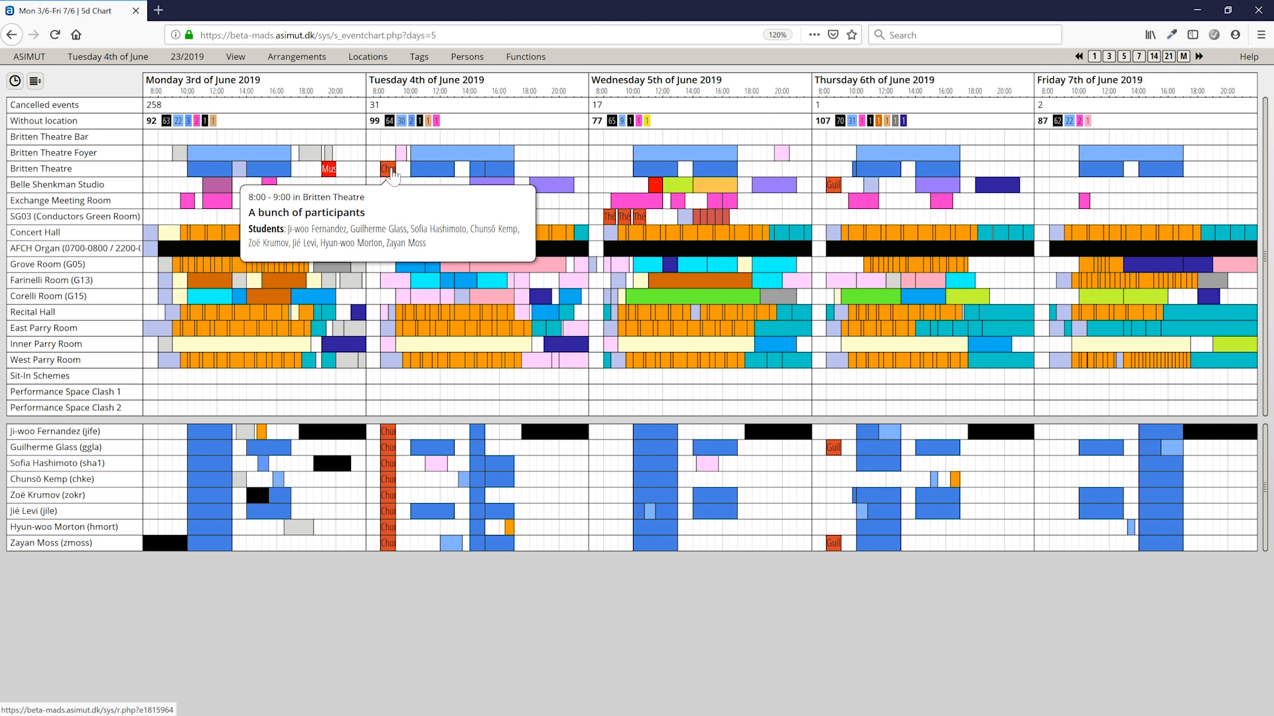
pyautogui.moveTo(391, 174); pyautogui.dragTo(396, 171)
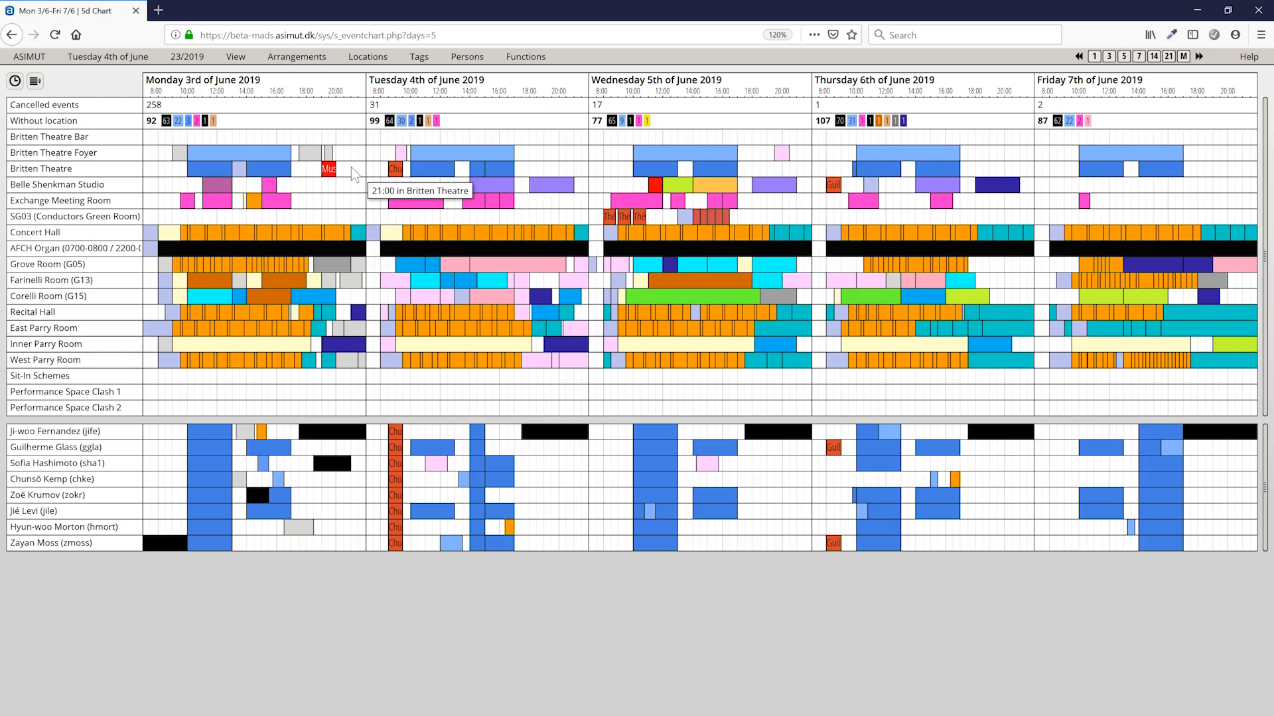
pyautogui.moveTo(335, 176)
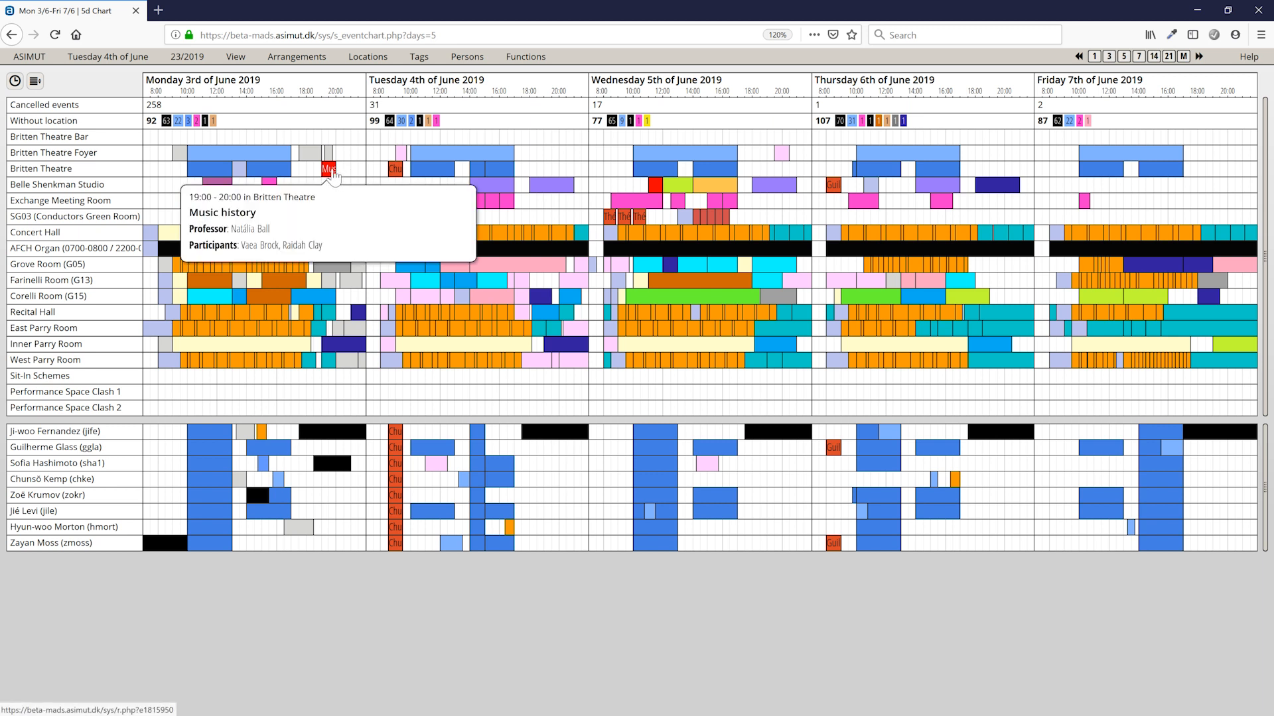
# Set the participants of the Monday 3 June "Music history" event as the ad hoc group and show them in the five-day chart.
pyautogui.click(332, 173)
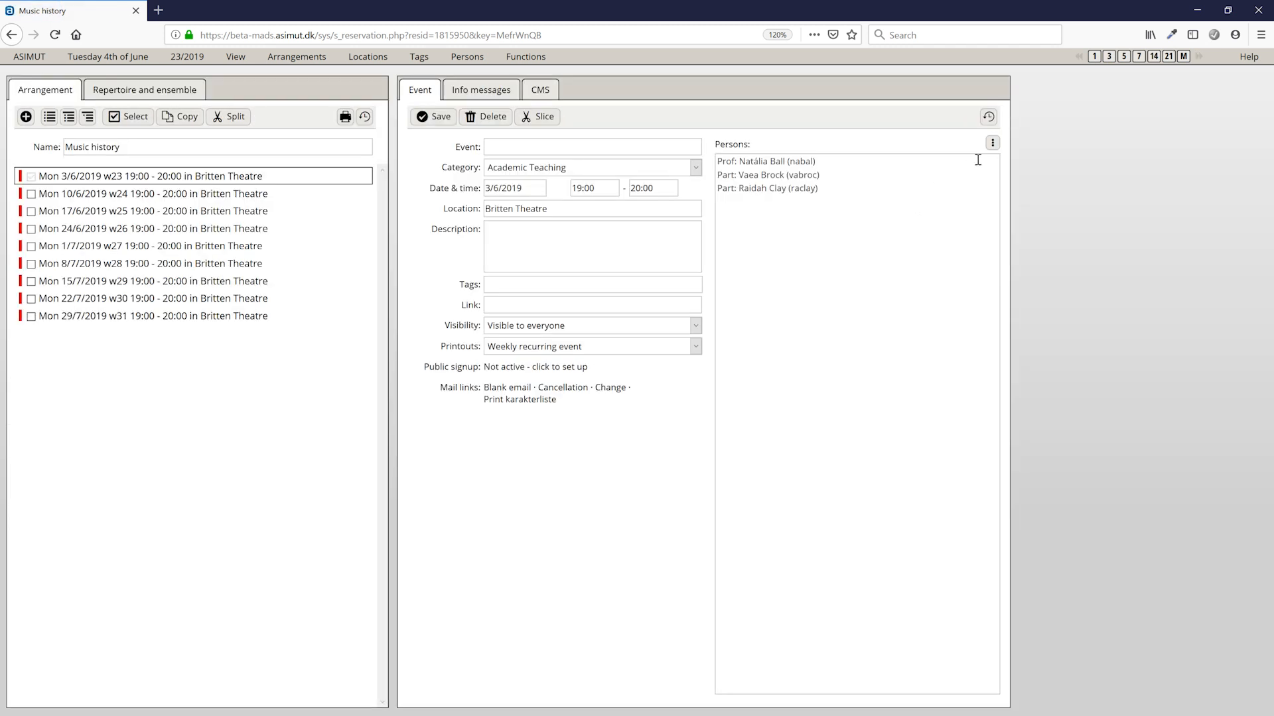
pyautogui.click(992, 143)
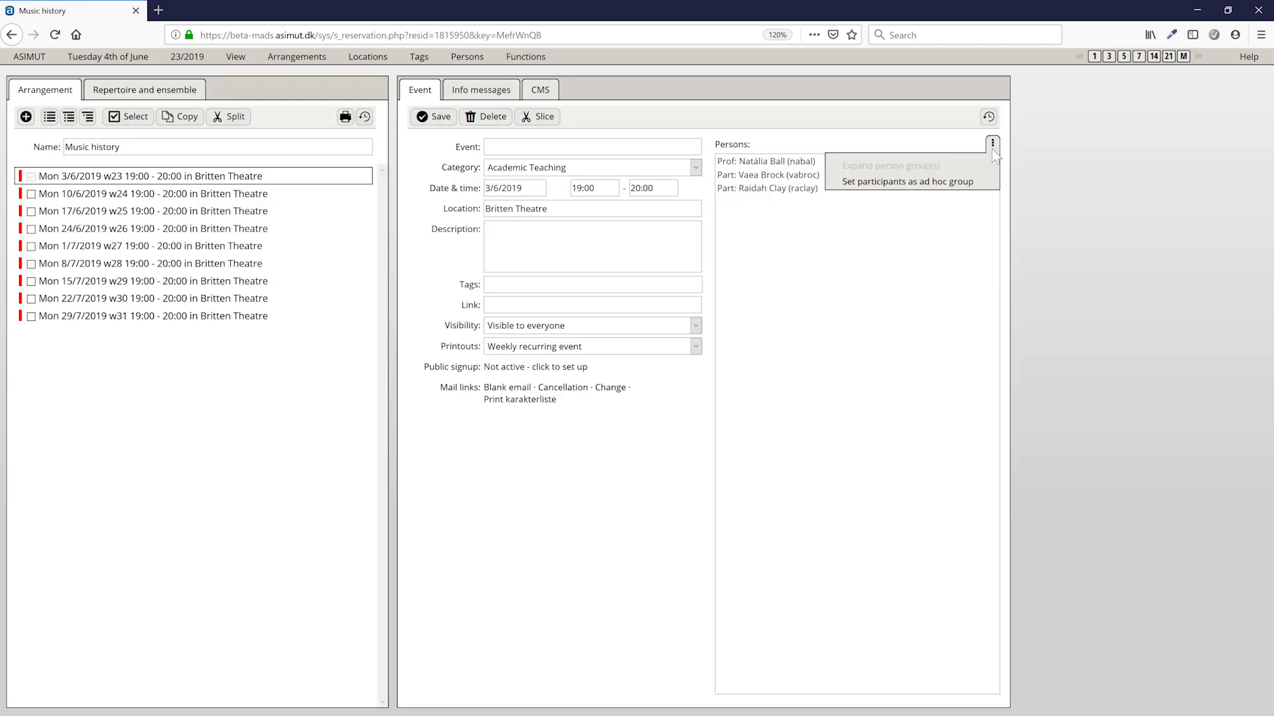
pyautogui.click(955, 183)
pyautogui.click(1124, 57)
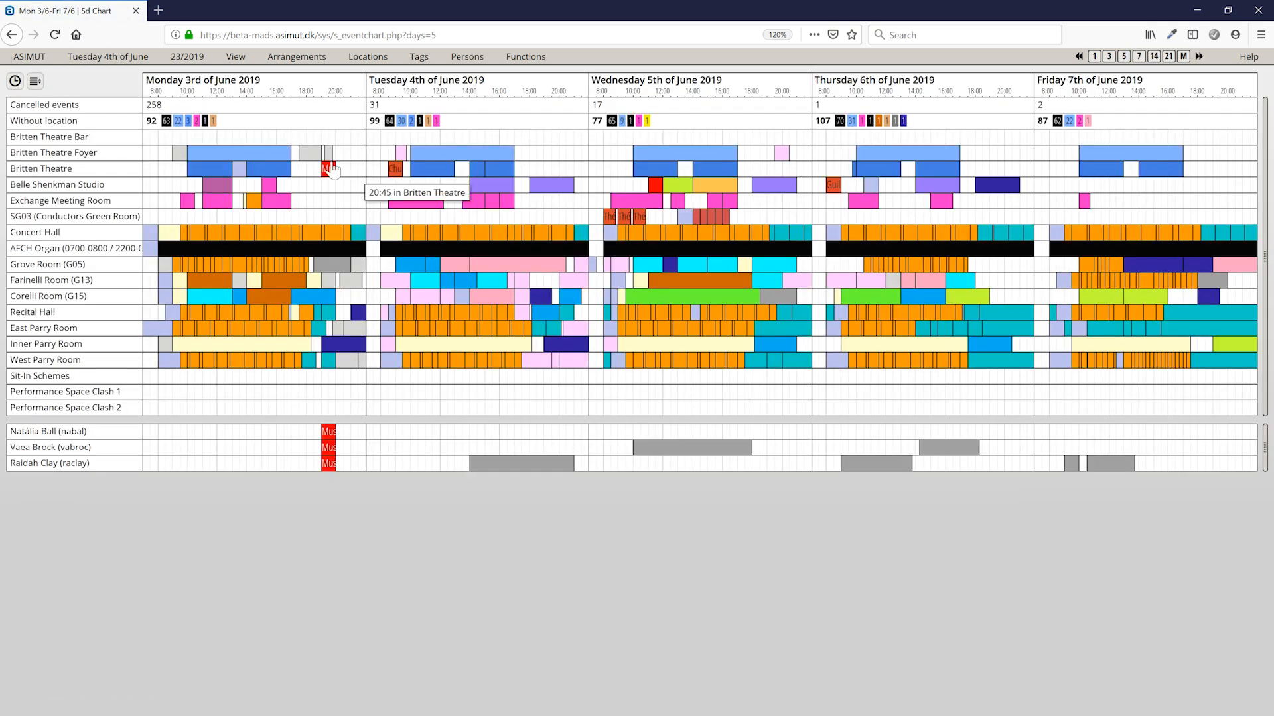
# Move the Monday 3 June "Music history" event in Britten Theatre about one hour later, including the 8 other events in its arrangement.
pyautogui.moveTo(329, 174)
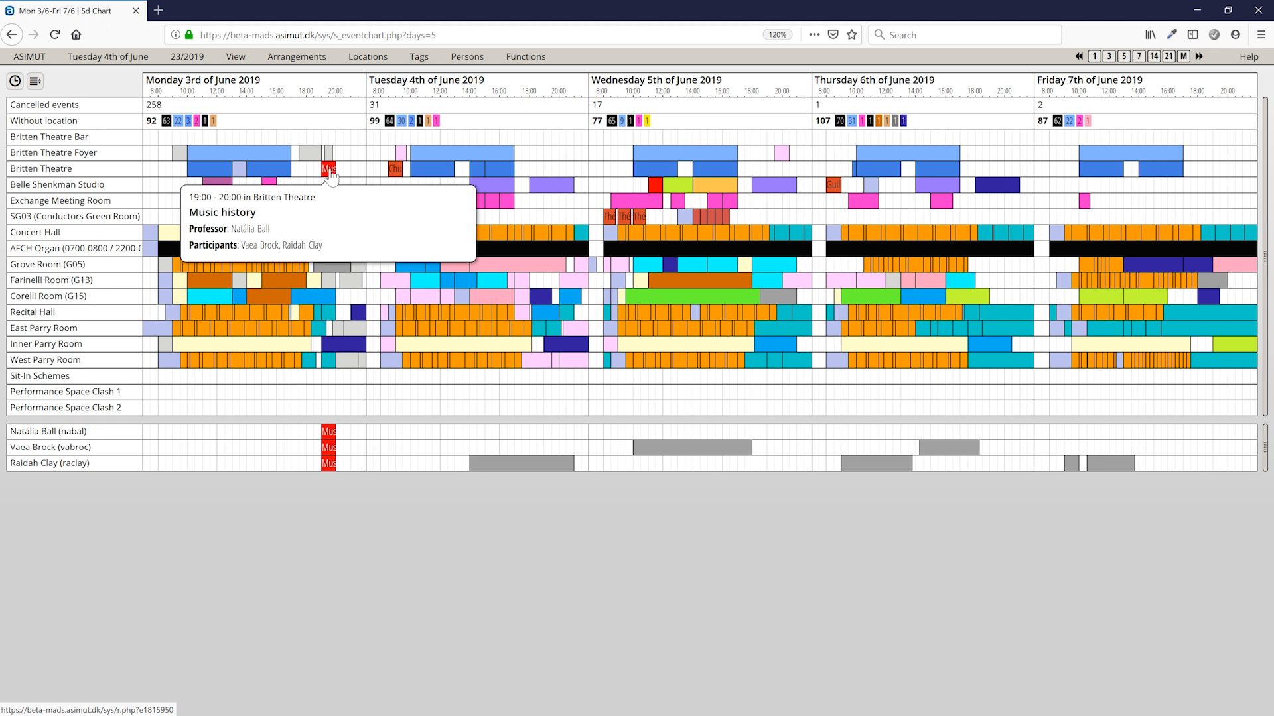
pyautogui.moveTo(330, 176); pyautogui.dragTo(346, 177)
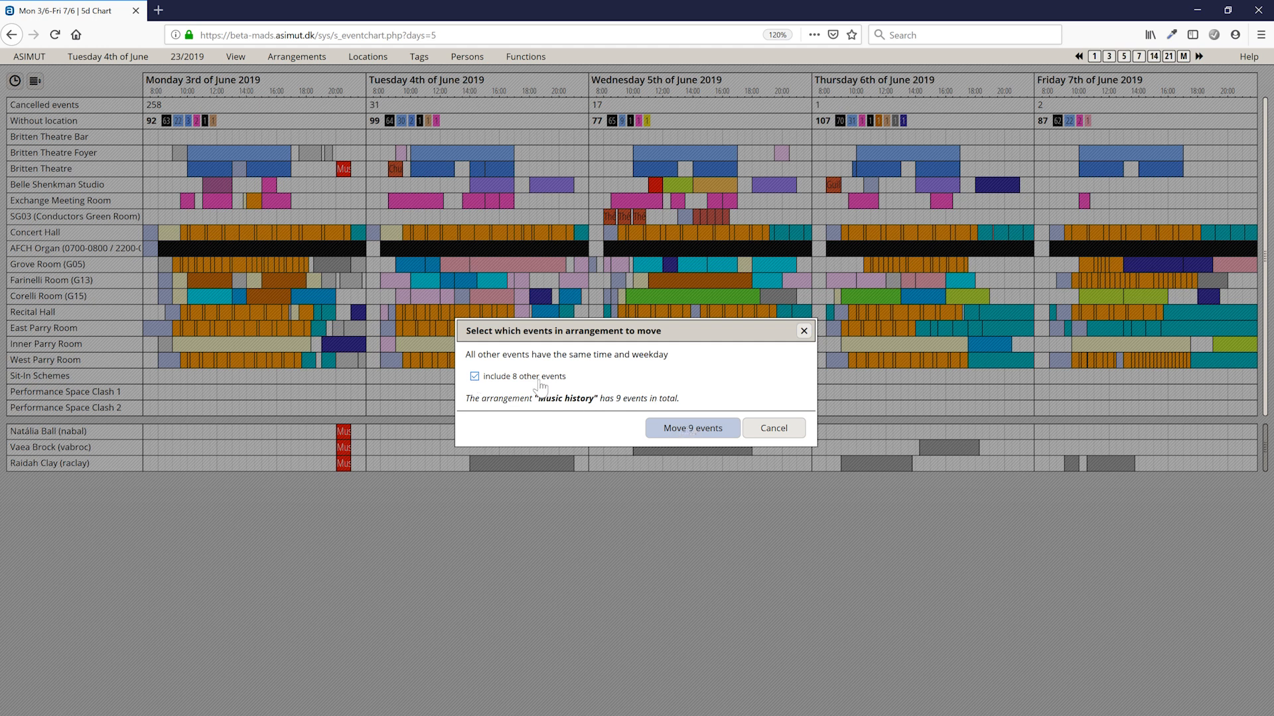
pyautogui.click(474, 376)
pyautogui.click(525, 376)
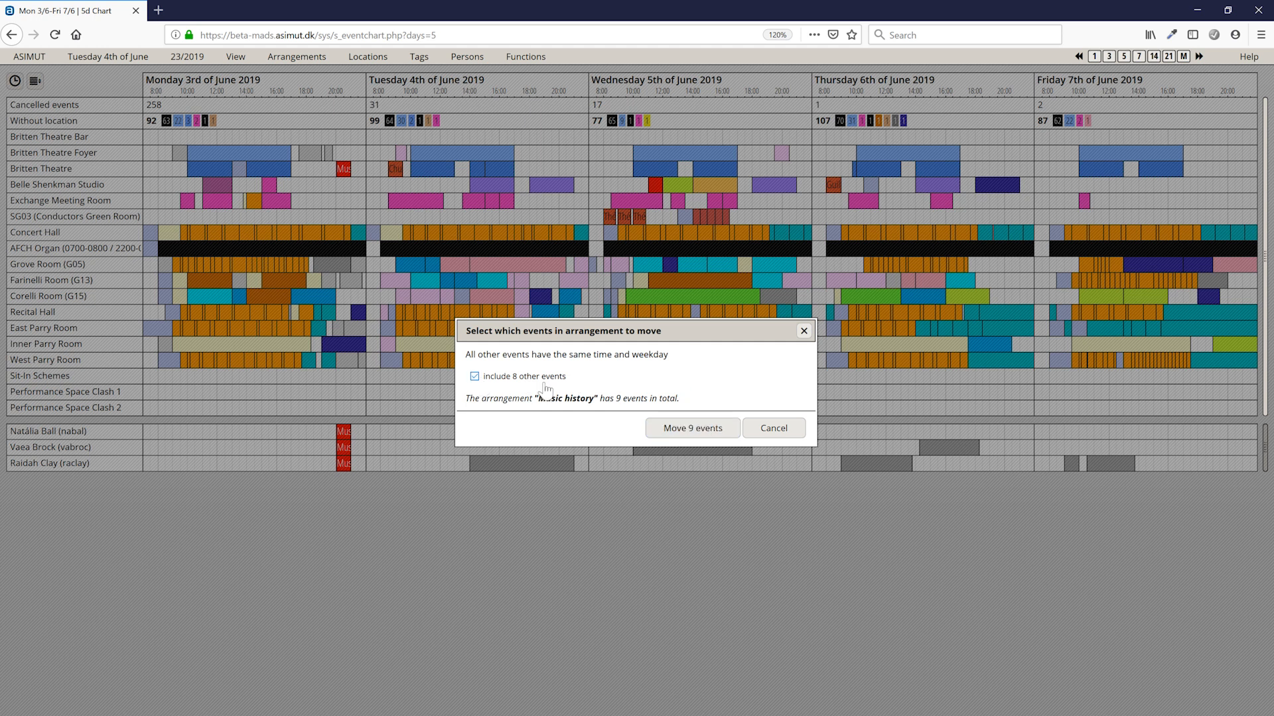
pyautogui.click(684, 435)
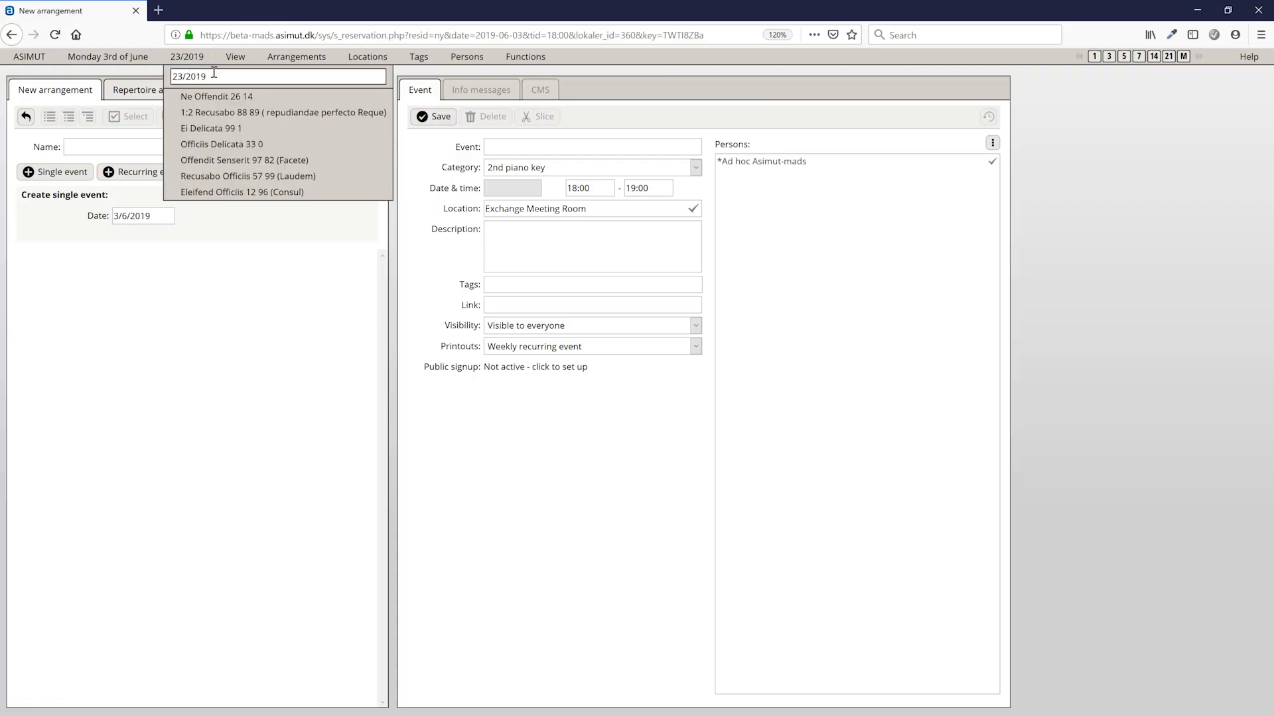
# Set the current date to 1 June 2021 and show that week in the five-day chart.
pyautogui.moveTo(126, 58)
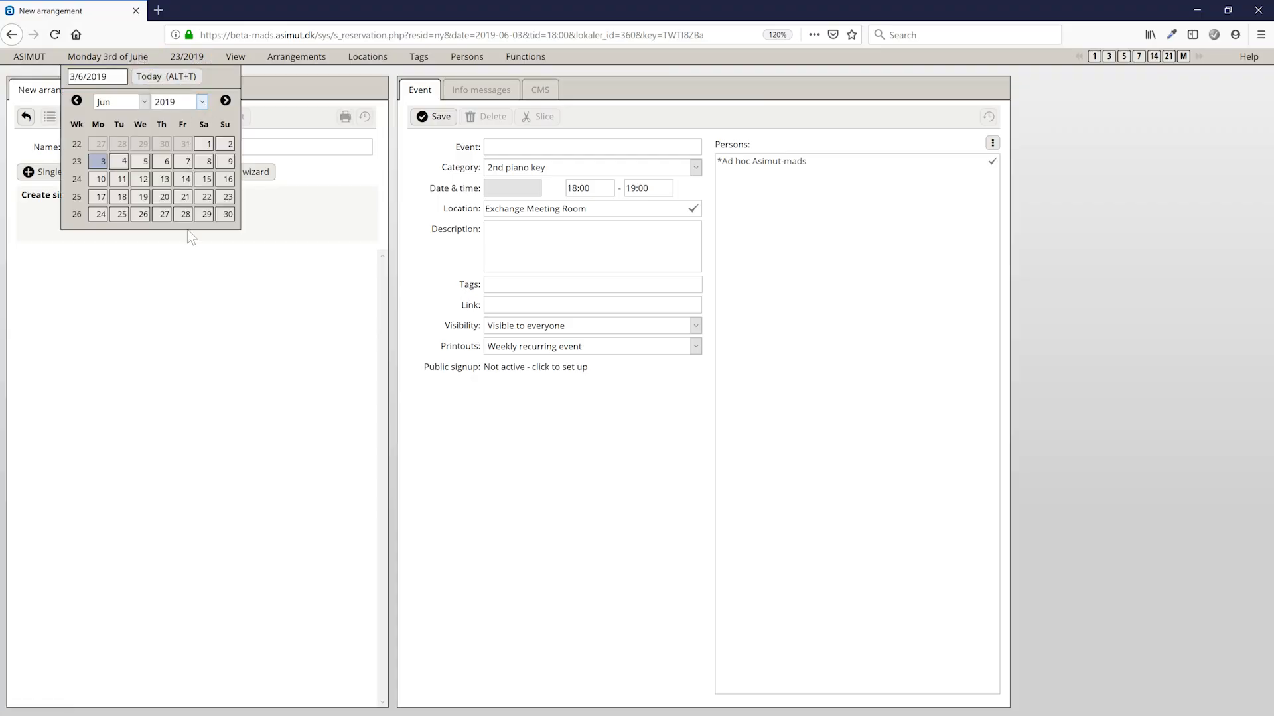
pyautogui.press('Down')
pyautogui.press('Down')
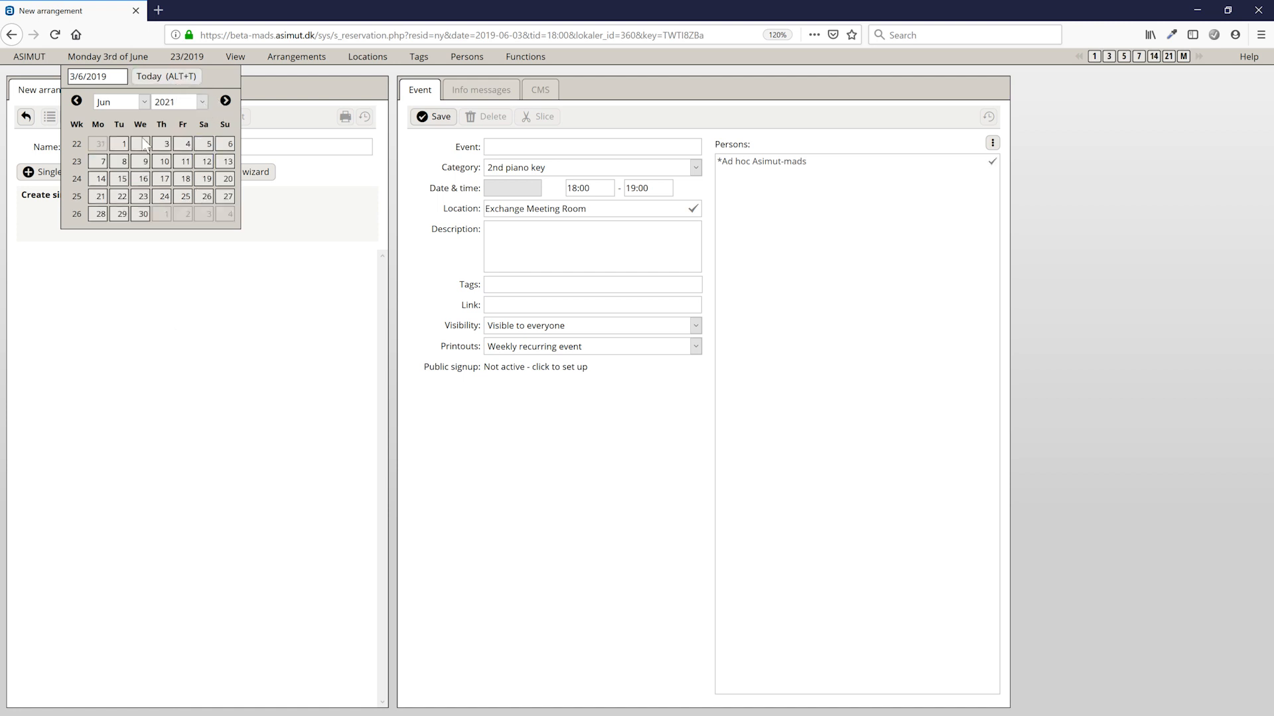
pyautogui.click(120, 144)
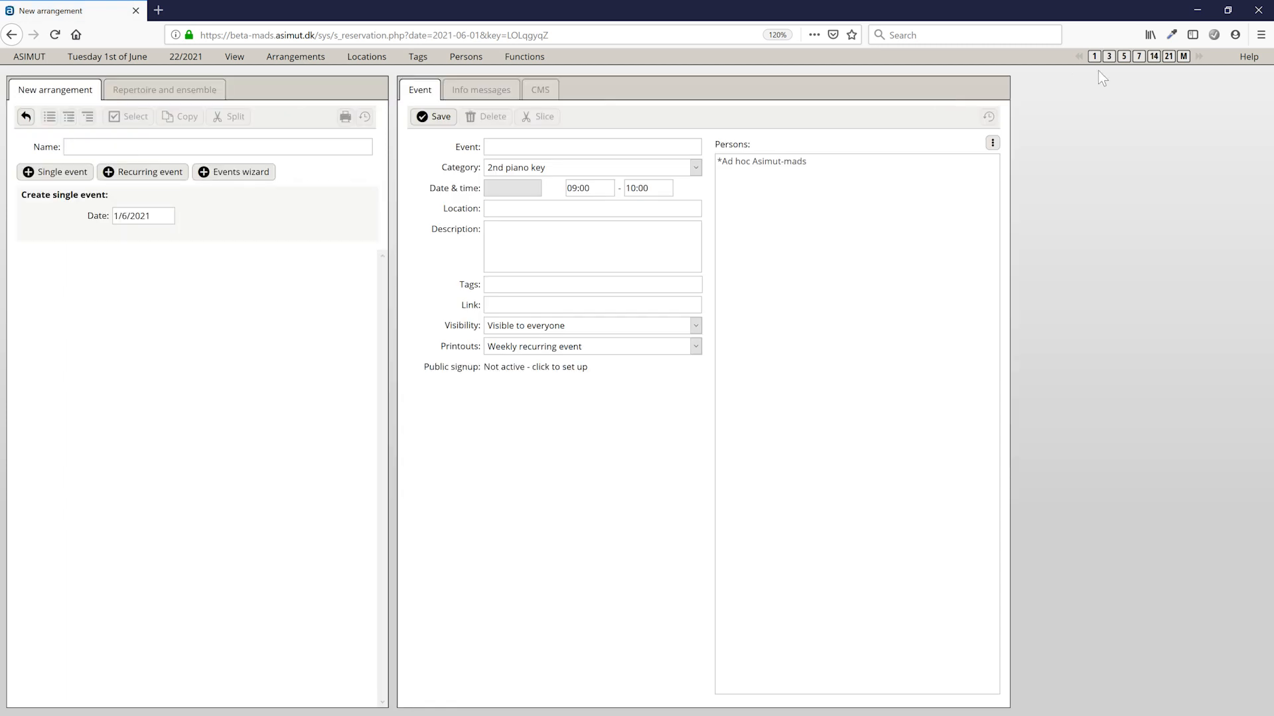
pyautogui.click(1123, 57)
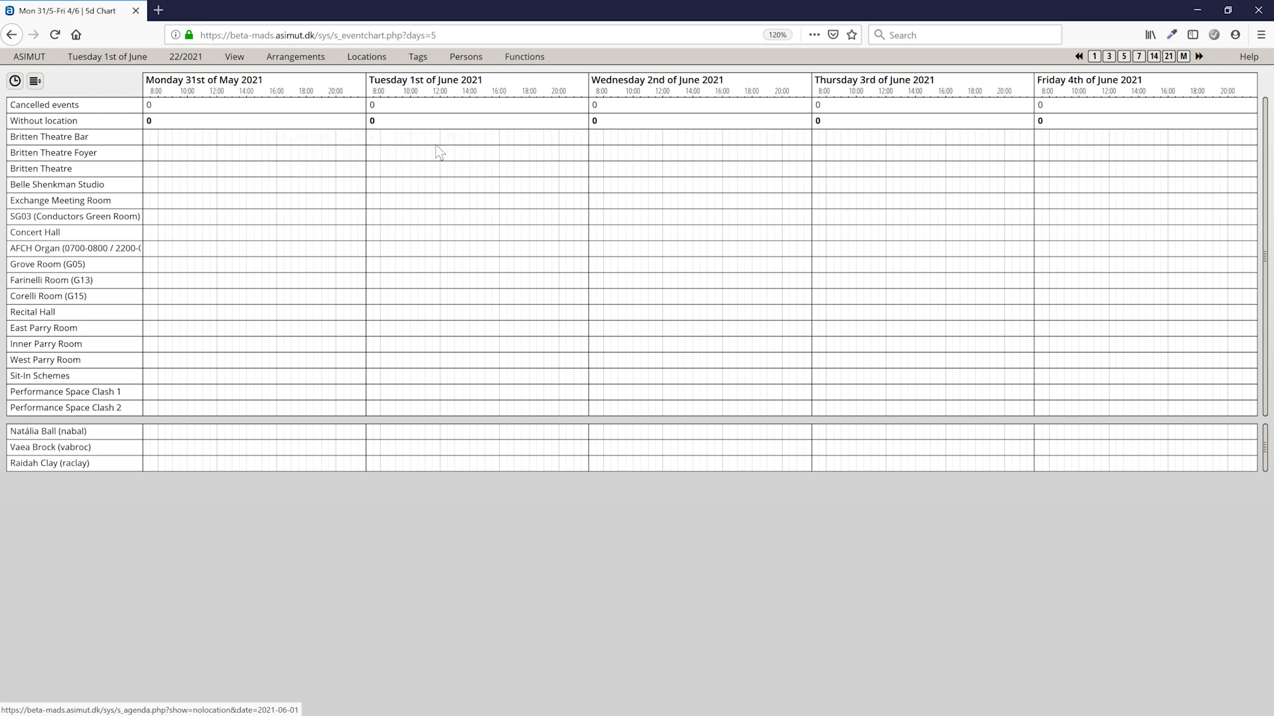
# Start a "Block performance spaces" arrangement with the Multiple locations events wizard for 2/6/2021, 08:00 to 22:00, from the Britten Theatre Bar row.
pyautogui.click(378, 57)
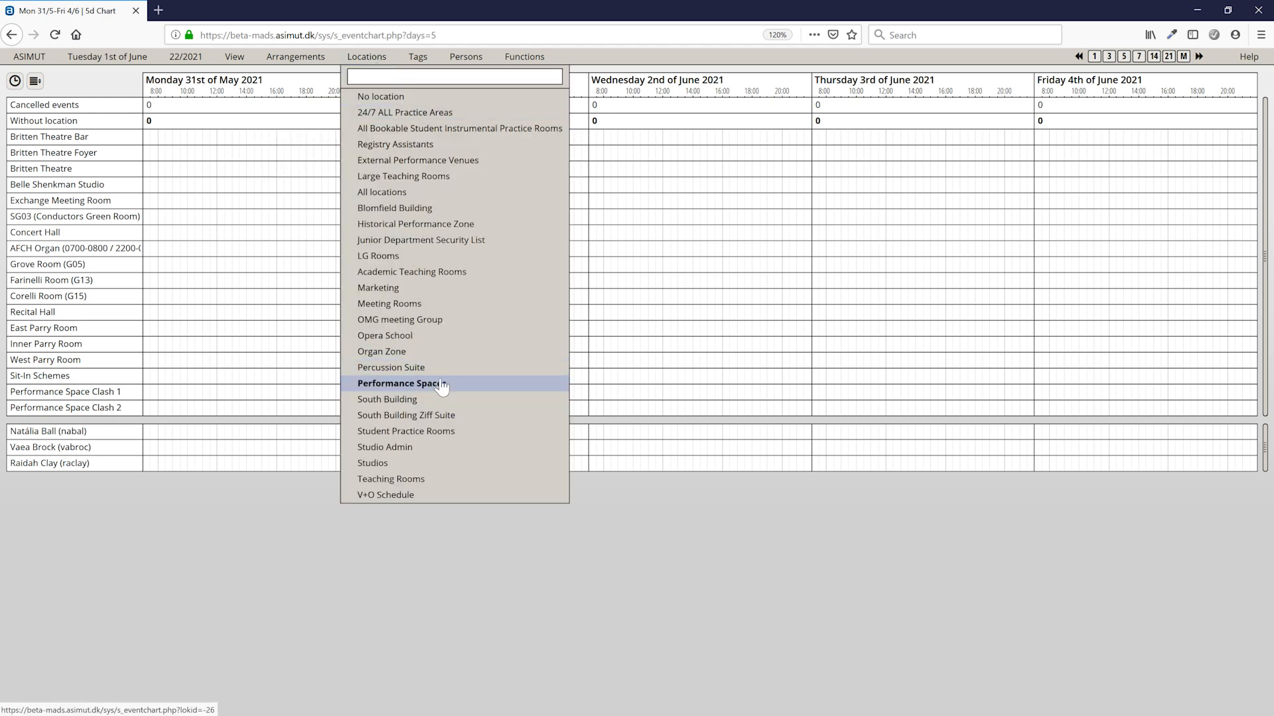
pyautogui.click(603, 138)
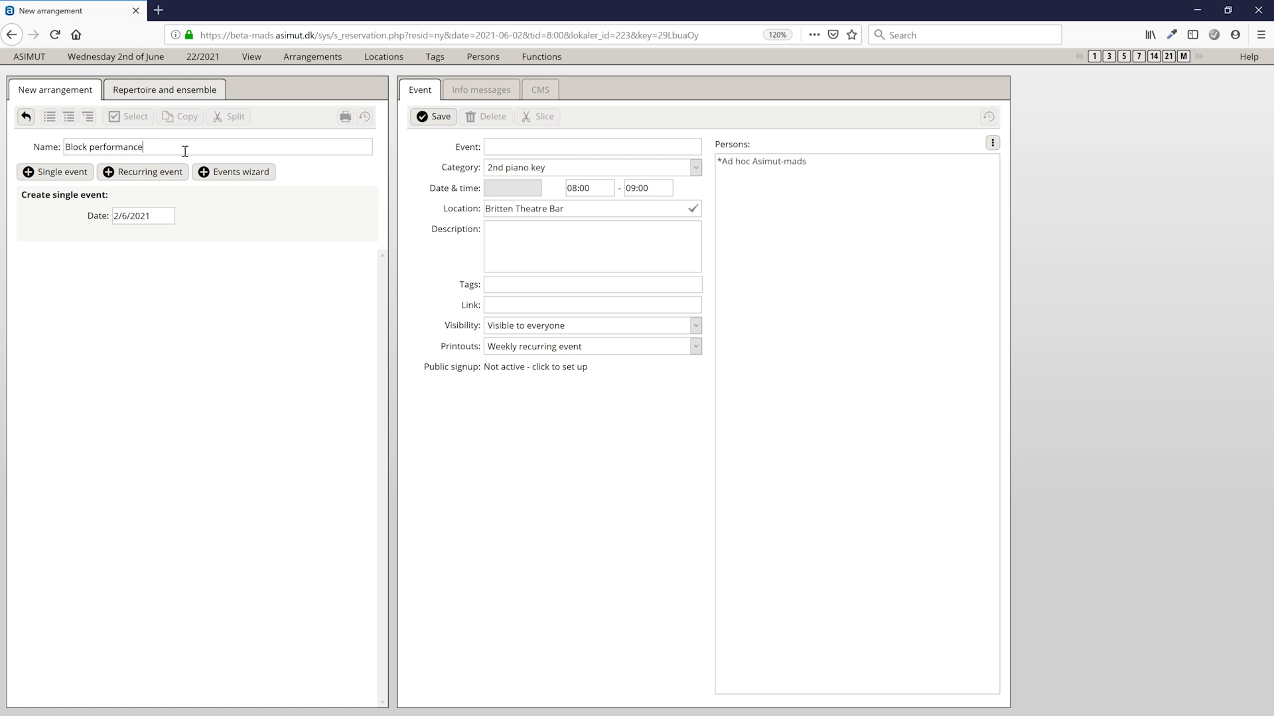
pyautogui.click(213, 170)
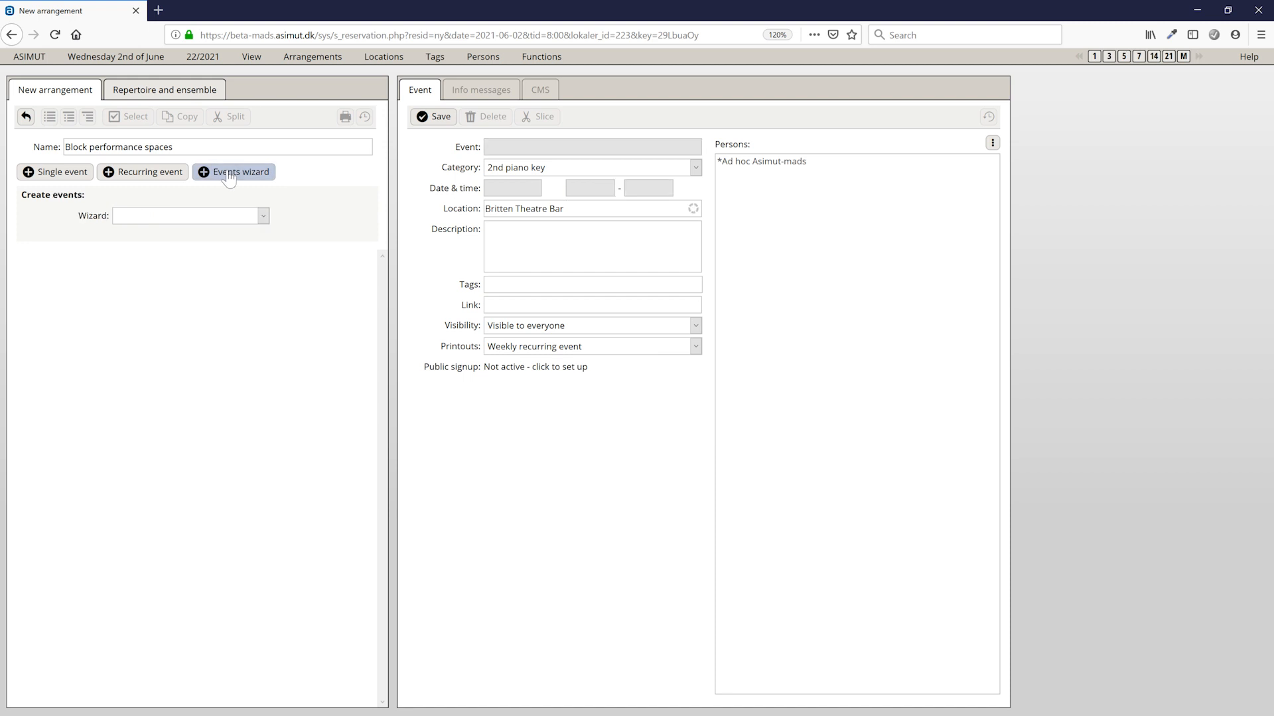
pyautogui.click(217, 244)
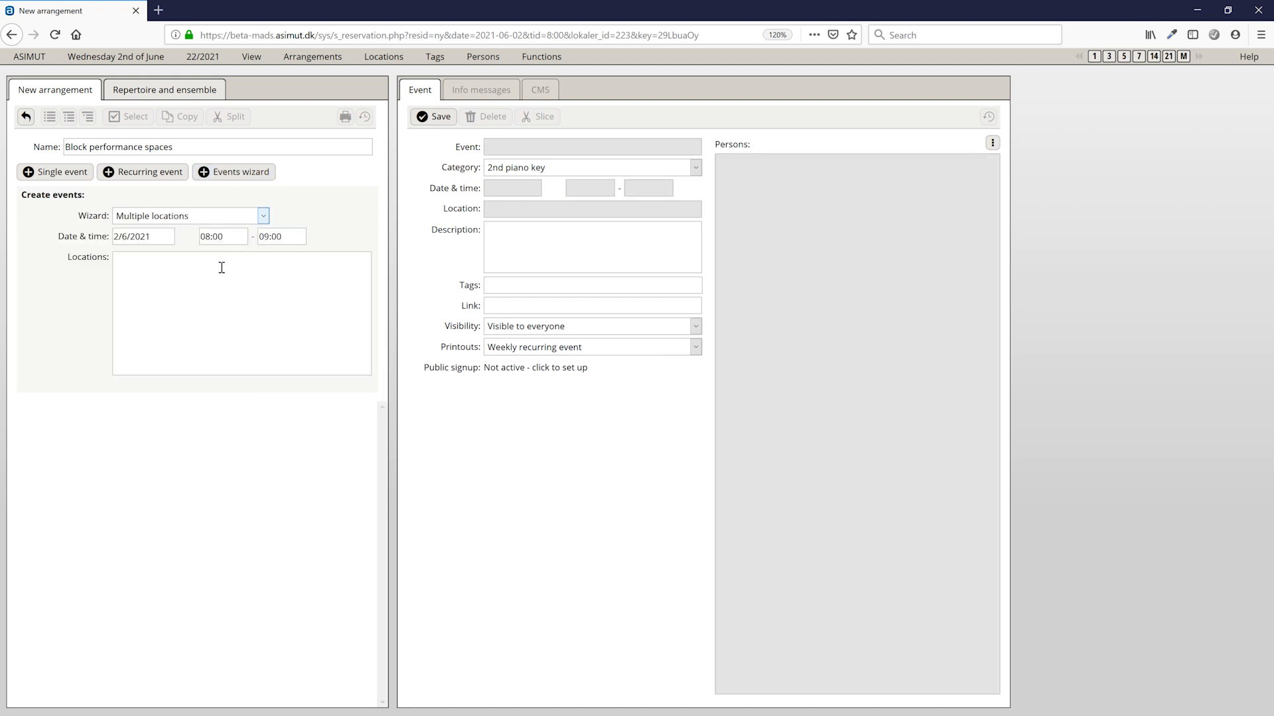
pyautogui.click(285, 240)
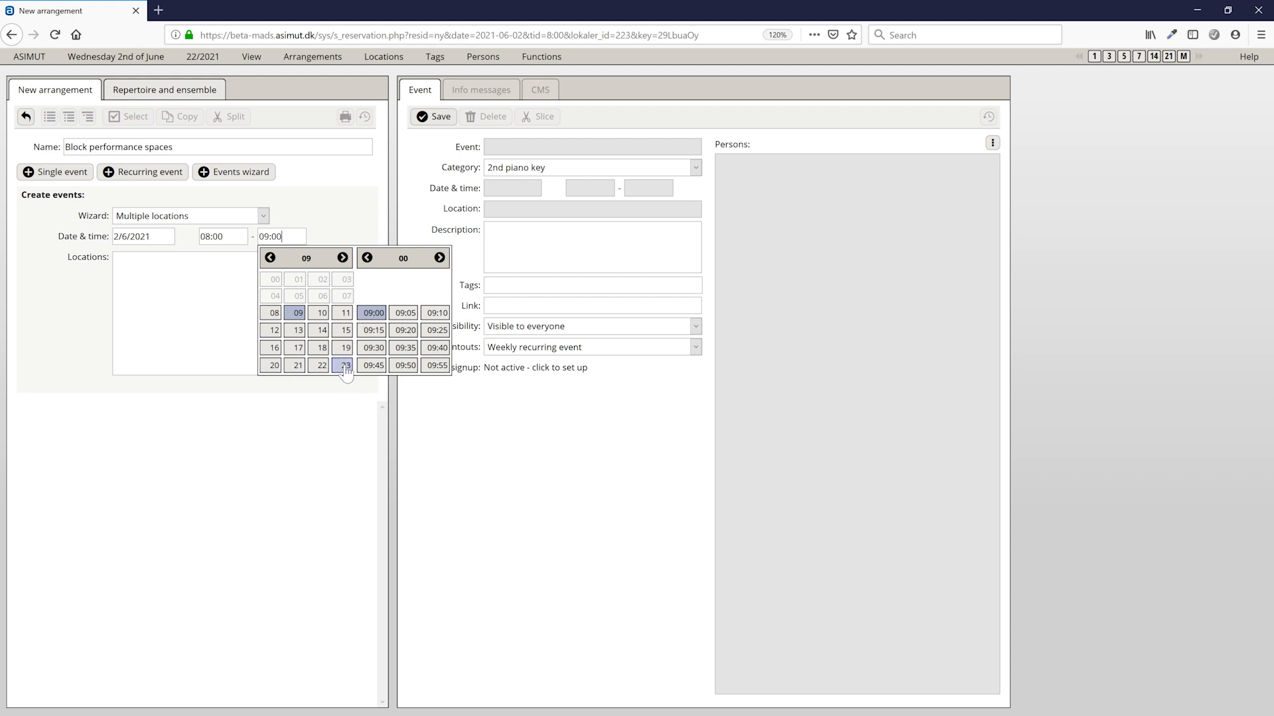
pyautogui.click(322, 367)
# Add the Performance Spaces location group to the wizard, save the events and show them in the five-day chart.
pyautogui.click(218, 296)
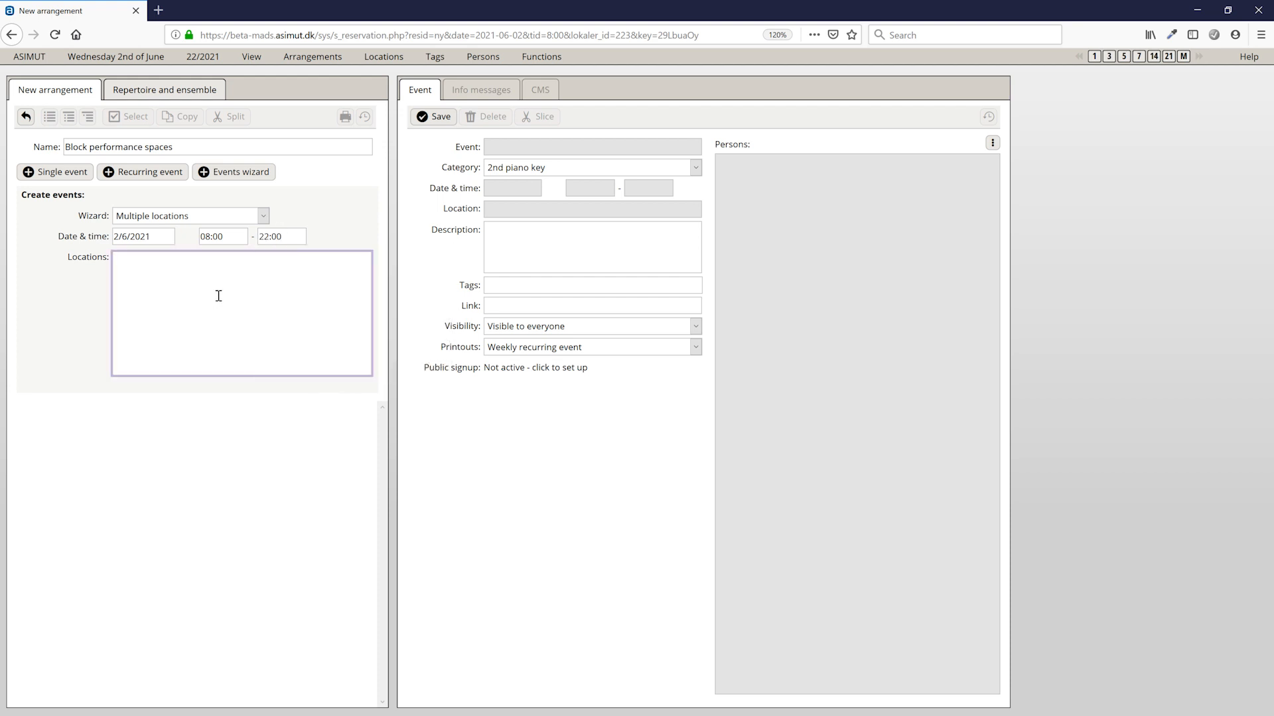
pyautogui.write('*per')
pyautogui.click(211, 379)
pyautogui.click(445, 117)
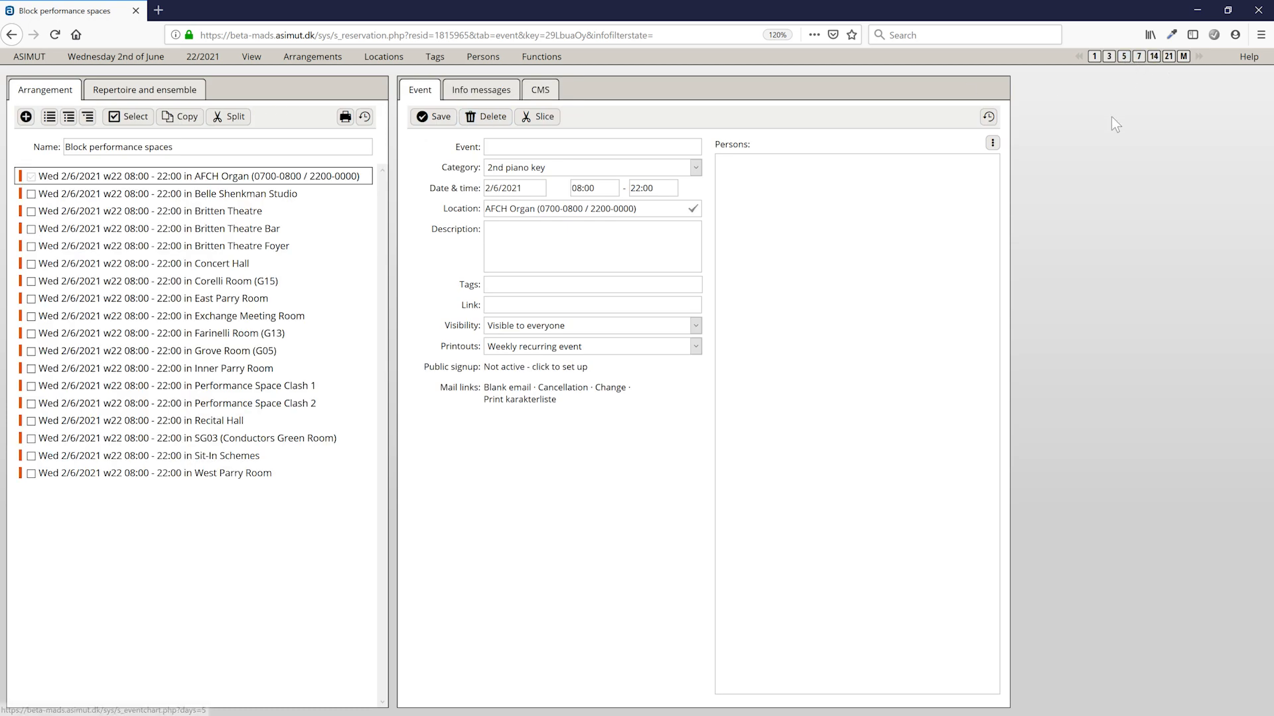
pyautogui.click(1123, 57)
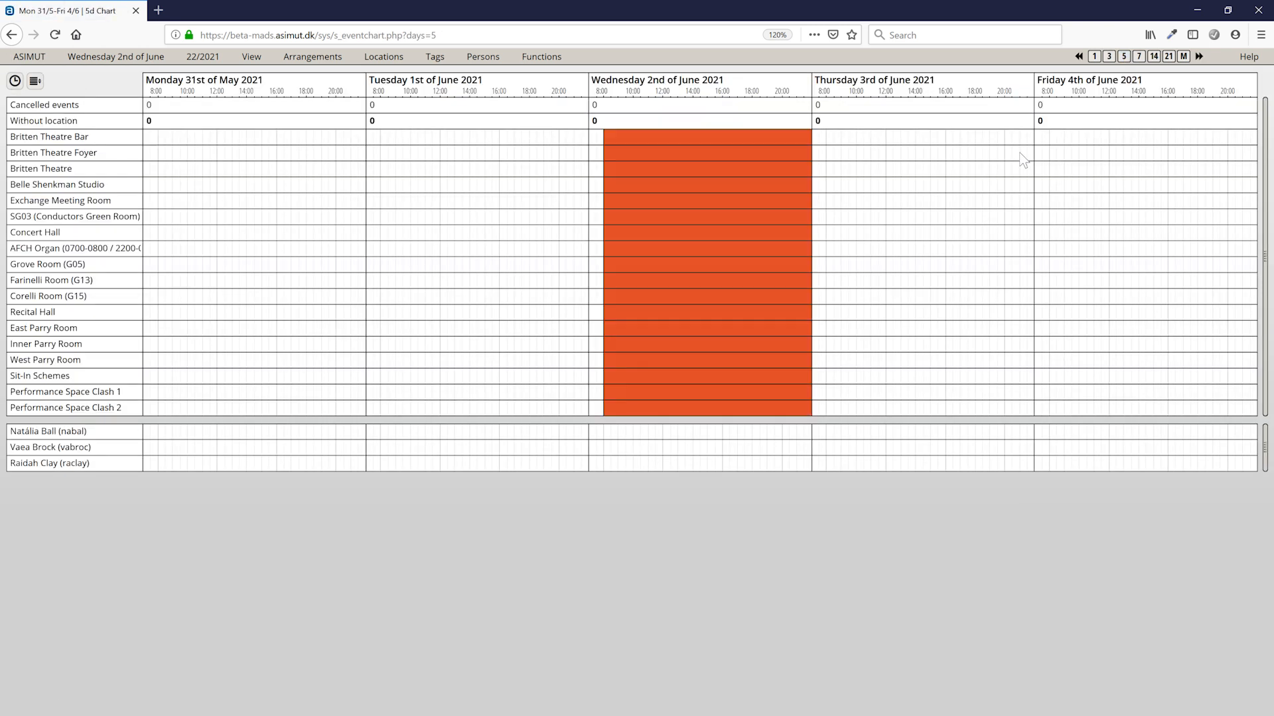
# Start a new event at 12:00 on Monday 31 May from the second person's row, and return to the five-day chart without saving.
pyautogui.moveTo(762, 333)
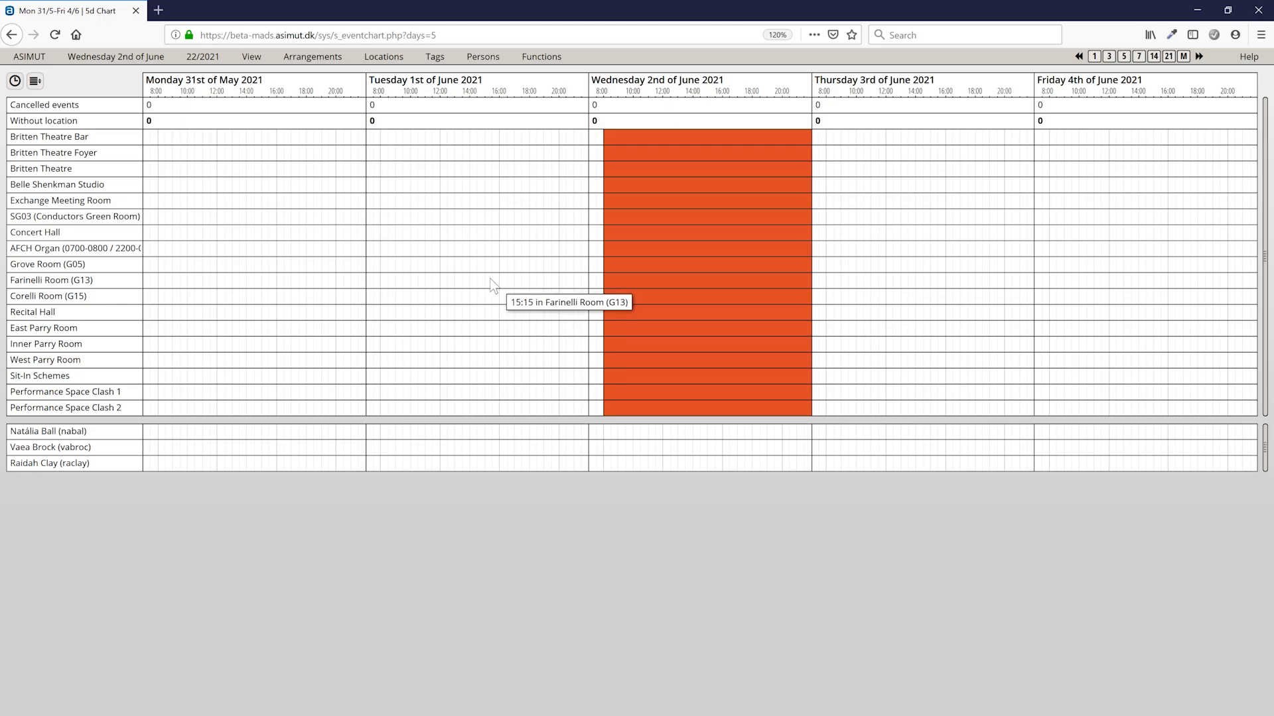
pyautogui.click(217, 447)
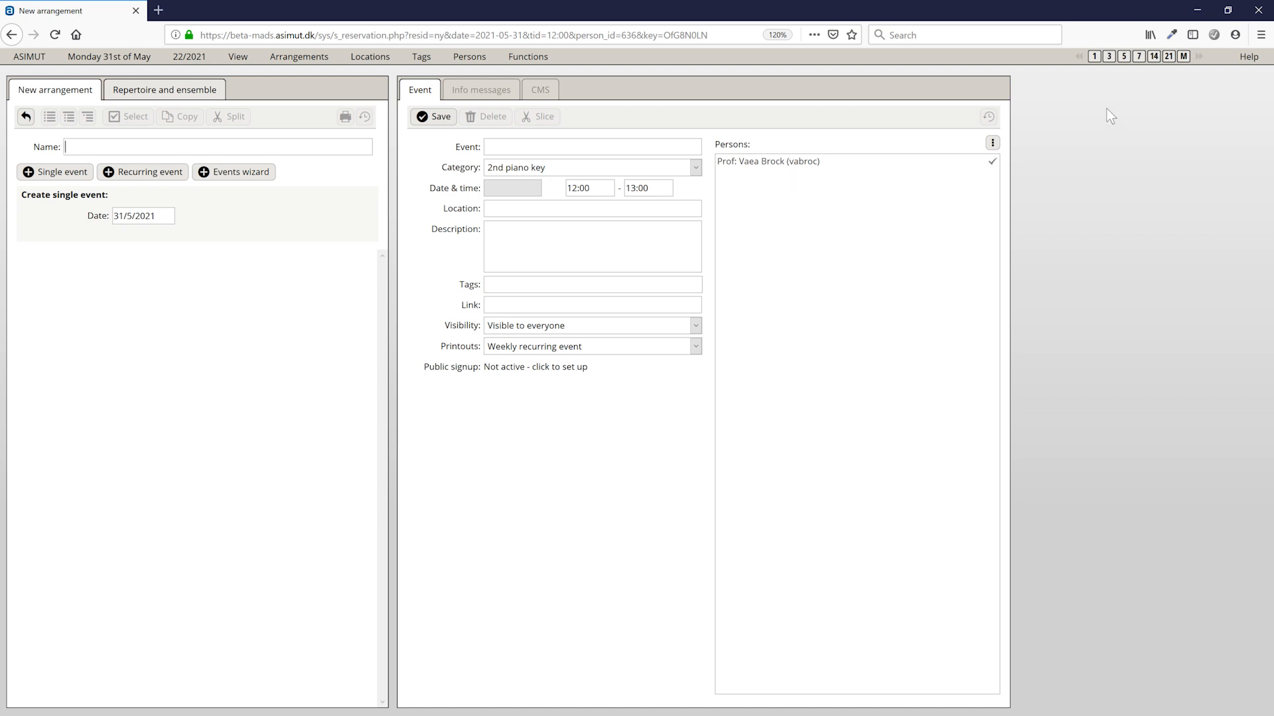
pyautogui.click(1121, 58)
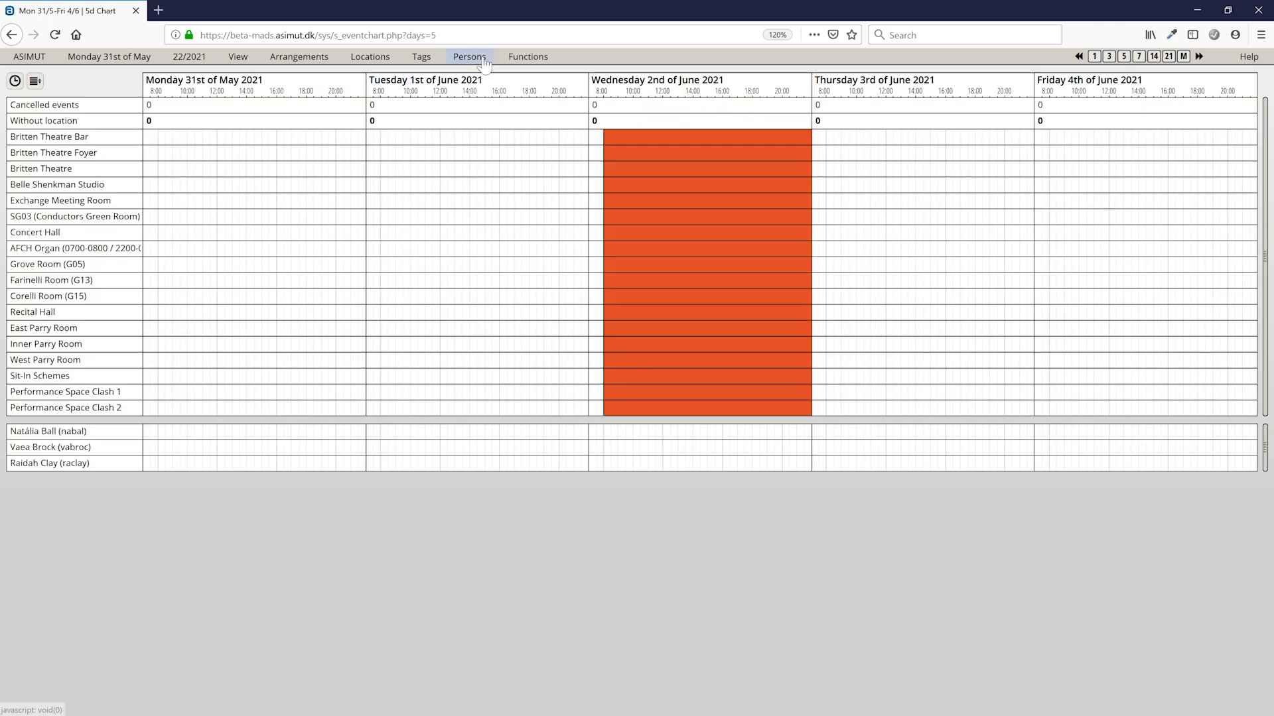
# Show a different person group in the chart and select its first, fourth, fifth and sixth members.
pyautogui.click(471, 57)
pyautogui.click(495, 134)
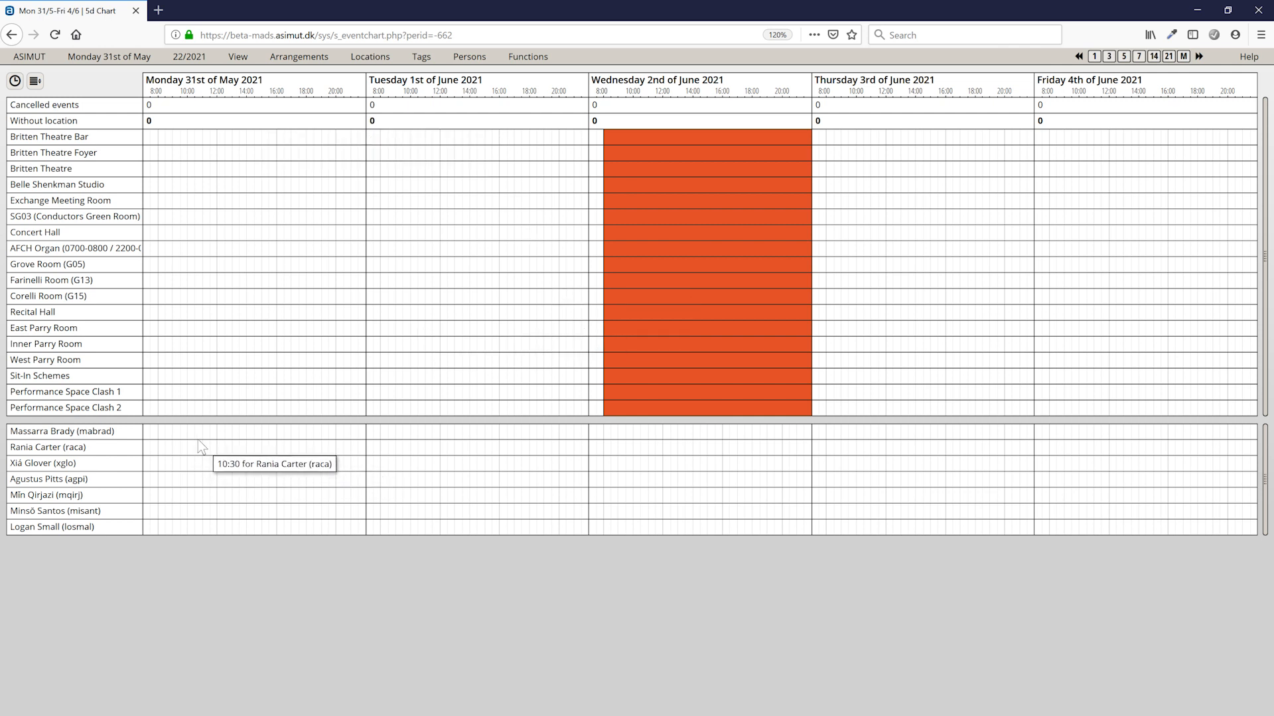
pyautogui.click(135, 432)
pyautogui.click(136, 482)
pyautogui.click(135, 495)
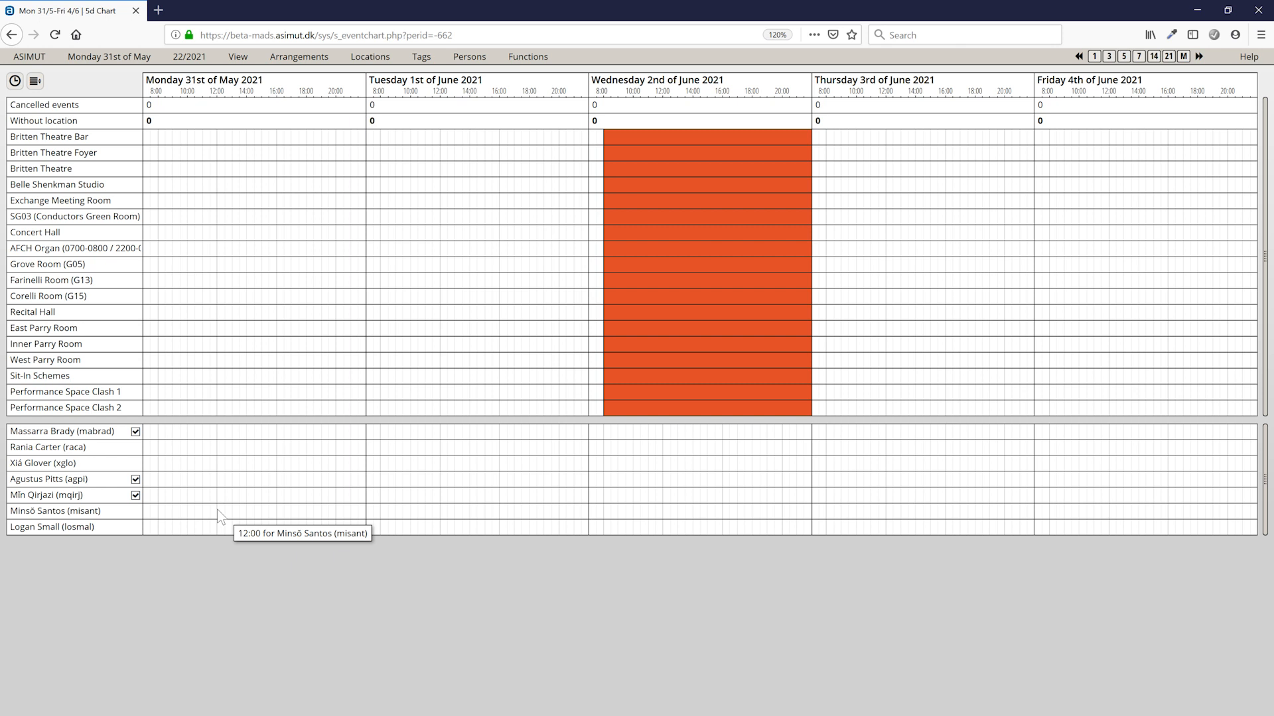
pyautogui.click(136, 511)
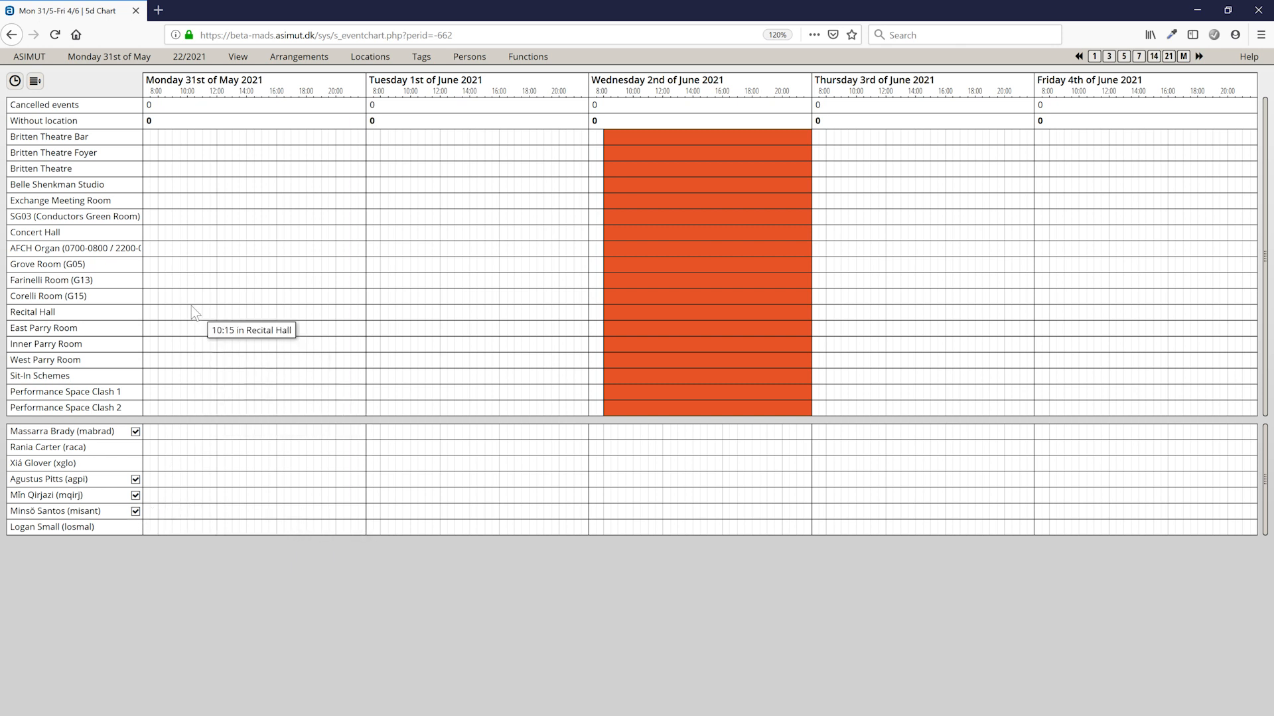
# Create and save an event named "TEst" for the selected persons in Concert Hall on Monday 31 May at 12:00.
pyautogui.click(217, 233)
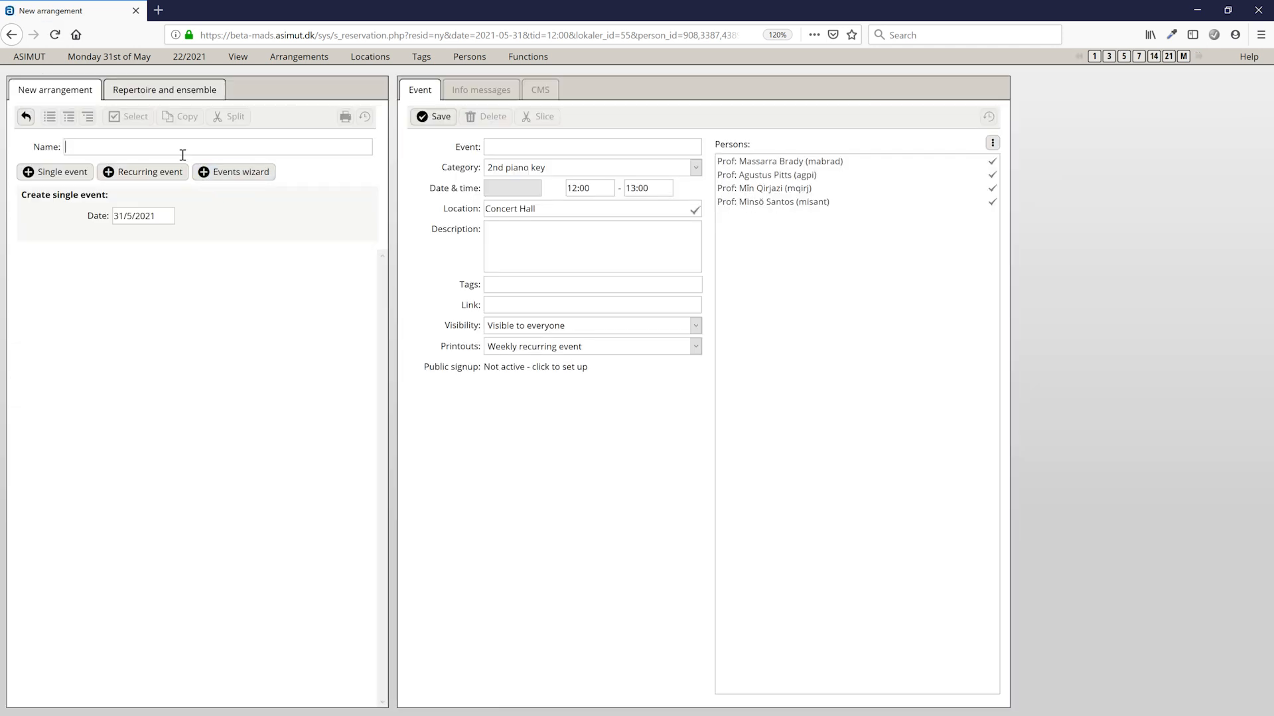
pyautogui.write('TEst')
pyautogui.click(426, 126)
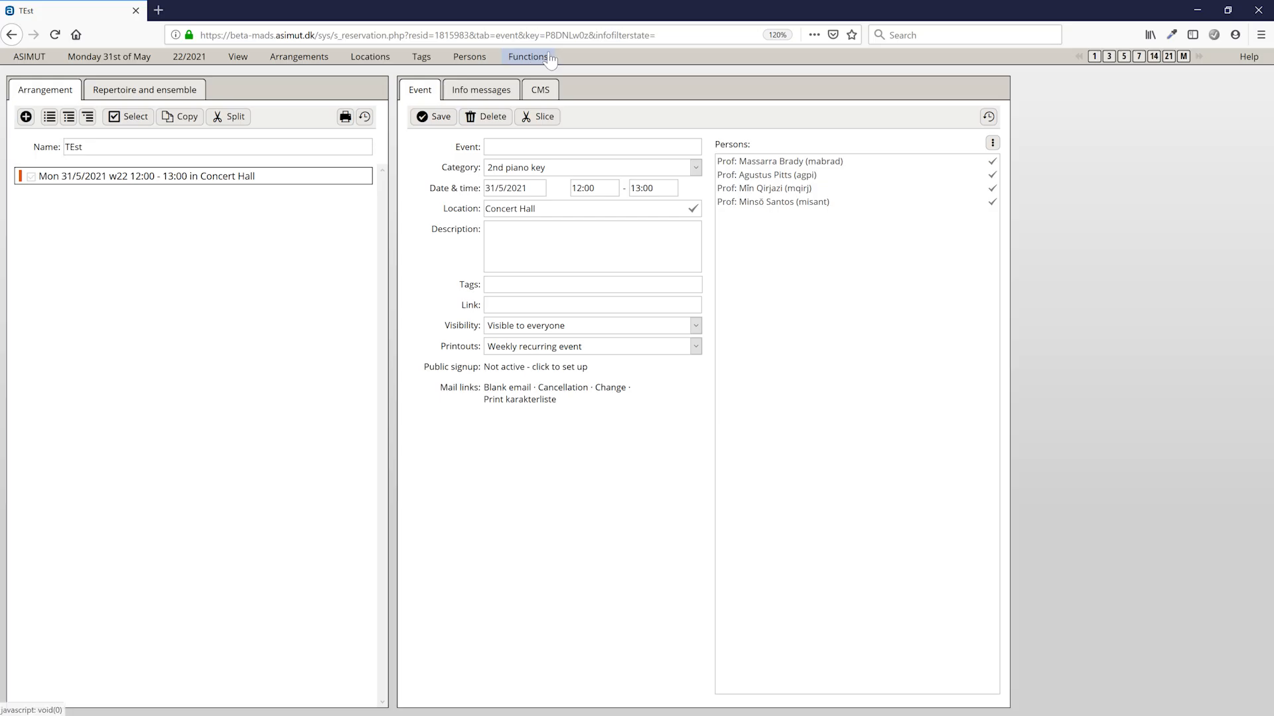
# Open the data export of events as CSV for a specified time period and review its Microsoft Excel instructions.
pyautogui.click(550, 59)
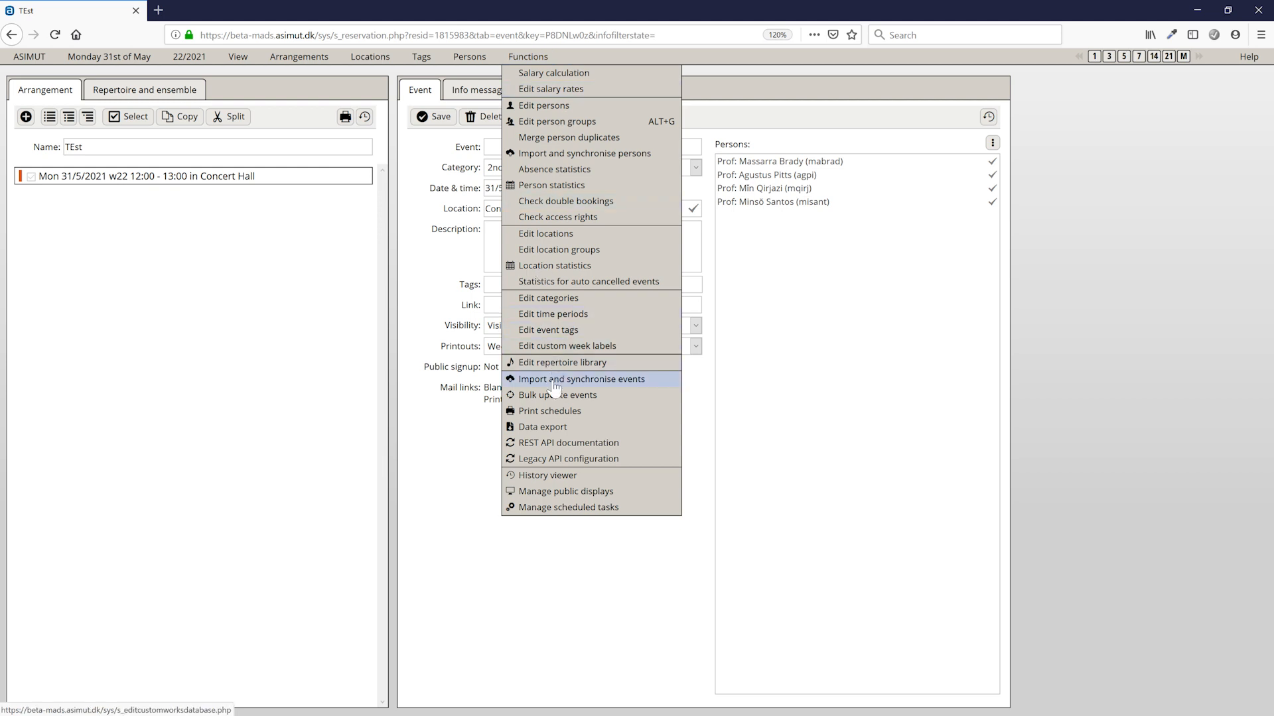
pyautogui.click(565, 432)
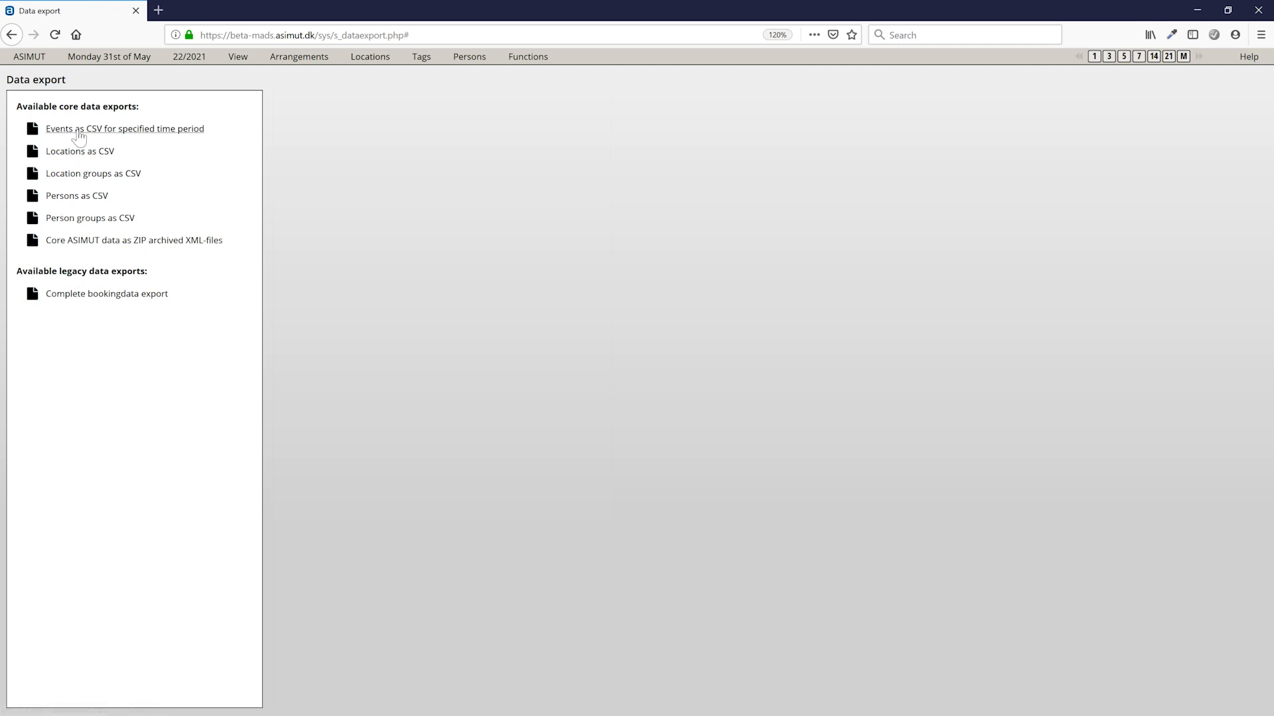
pyautogui.click(79, 133)
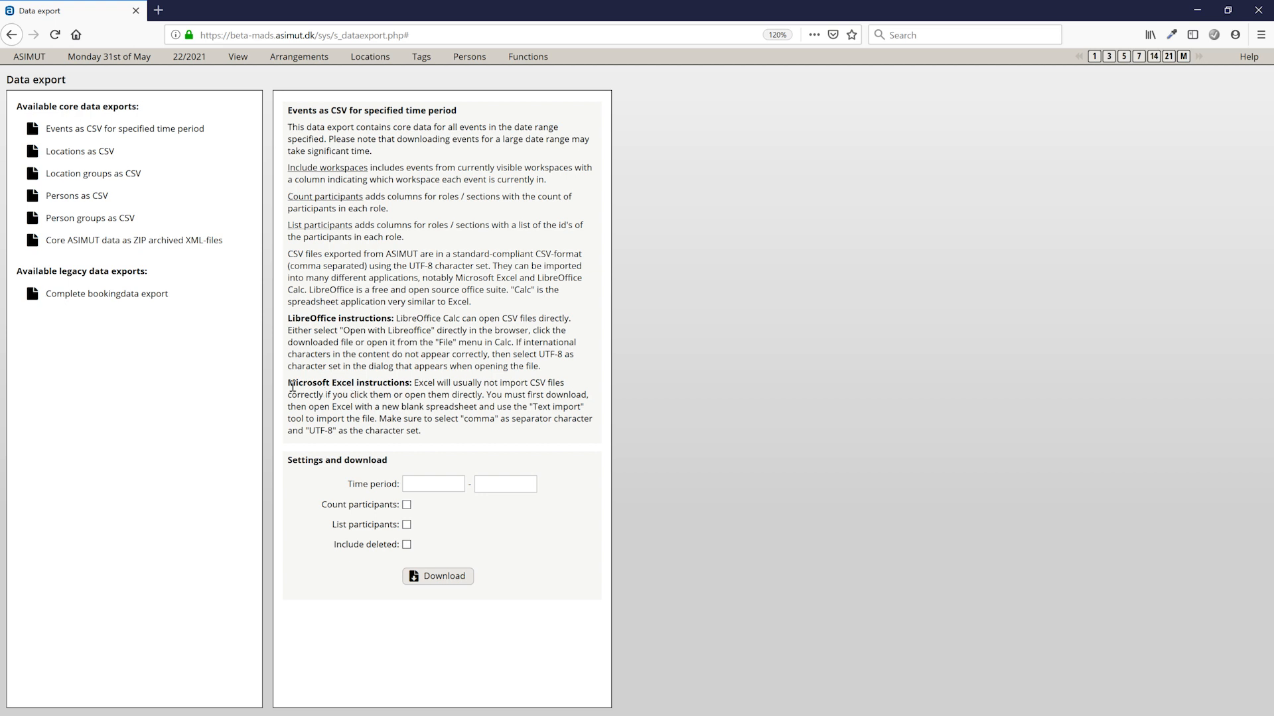
pyautogui.moveTo(292, 389); pyautogui.dragTo(430, 437)
pyautogui.click(431, 420)
# Set the export period to 3/6/2019 - 7/6/2019, leave List participants off, and download the events CSV.
pyautogui.click(417, 484)
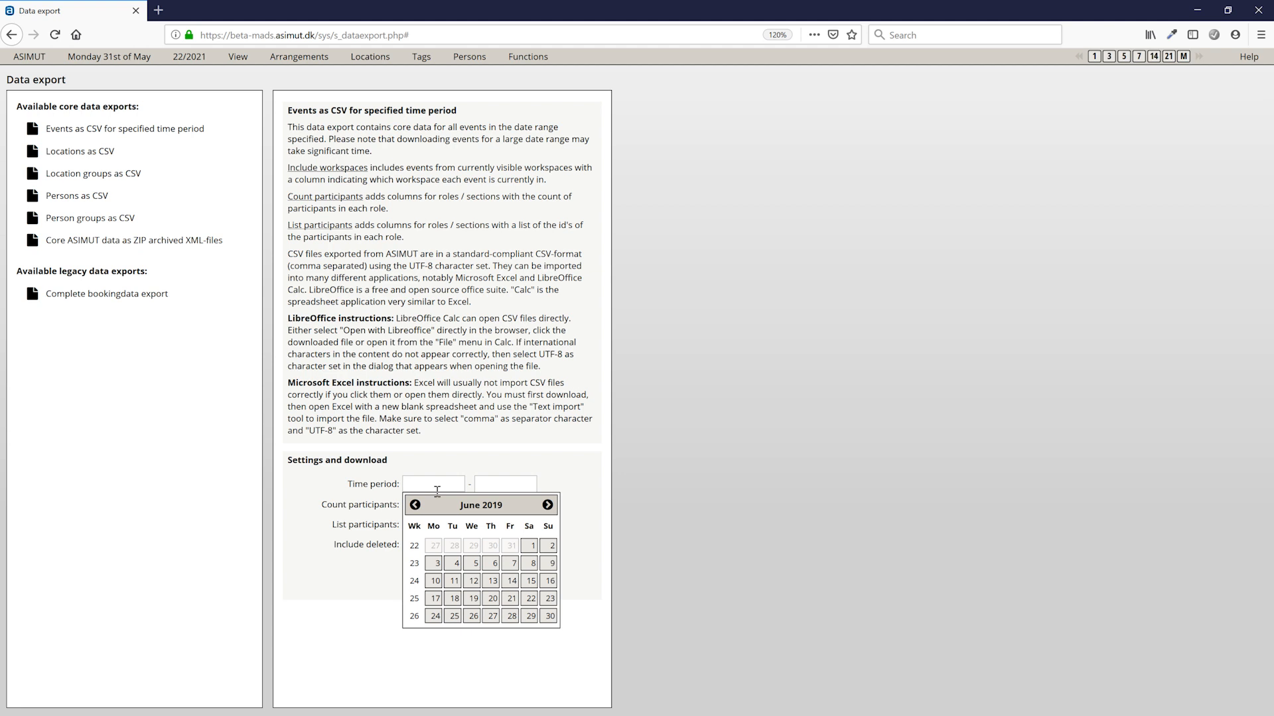
pyautogui.click(435, 563)
pyautogui.click(491, 485)
pyautogui.click(583, 565)
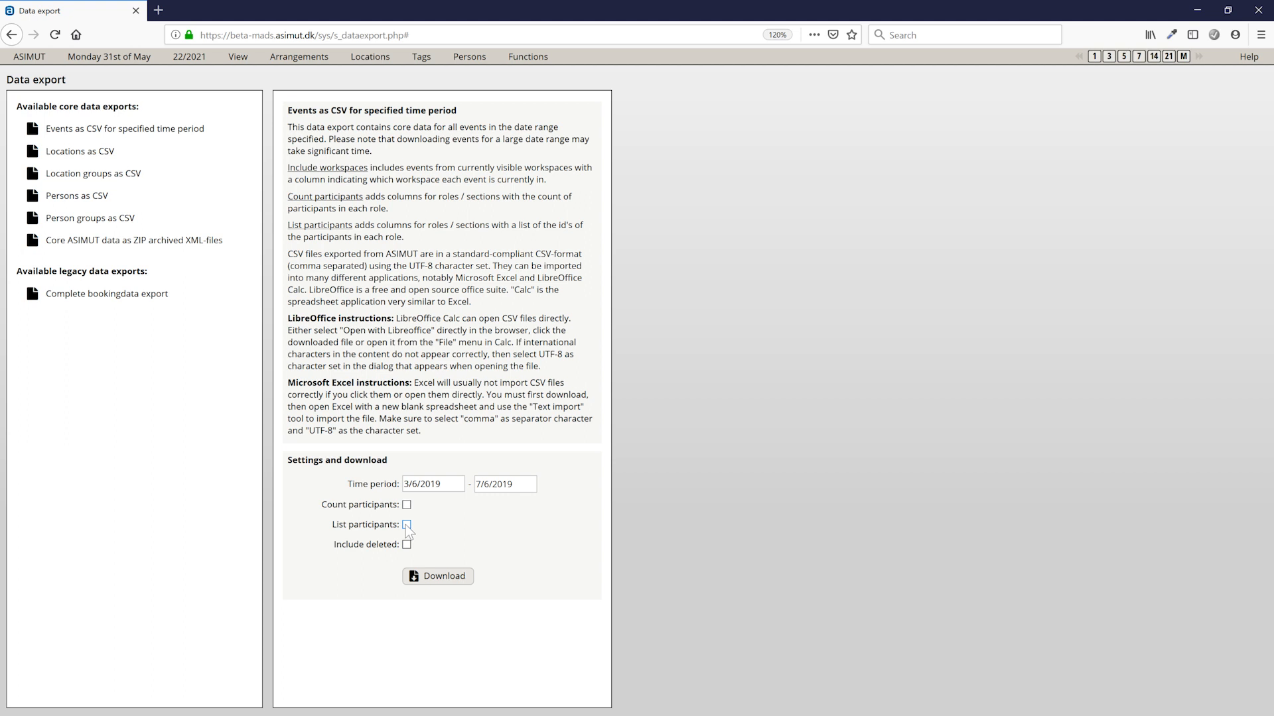
pyautogui.click(407, 525)
pyautogui.click(407, 525)
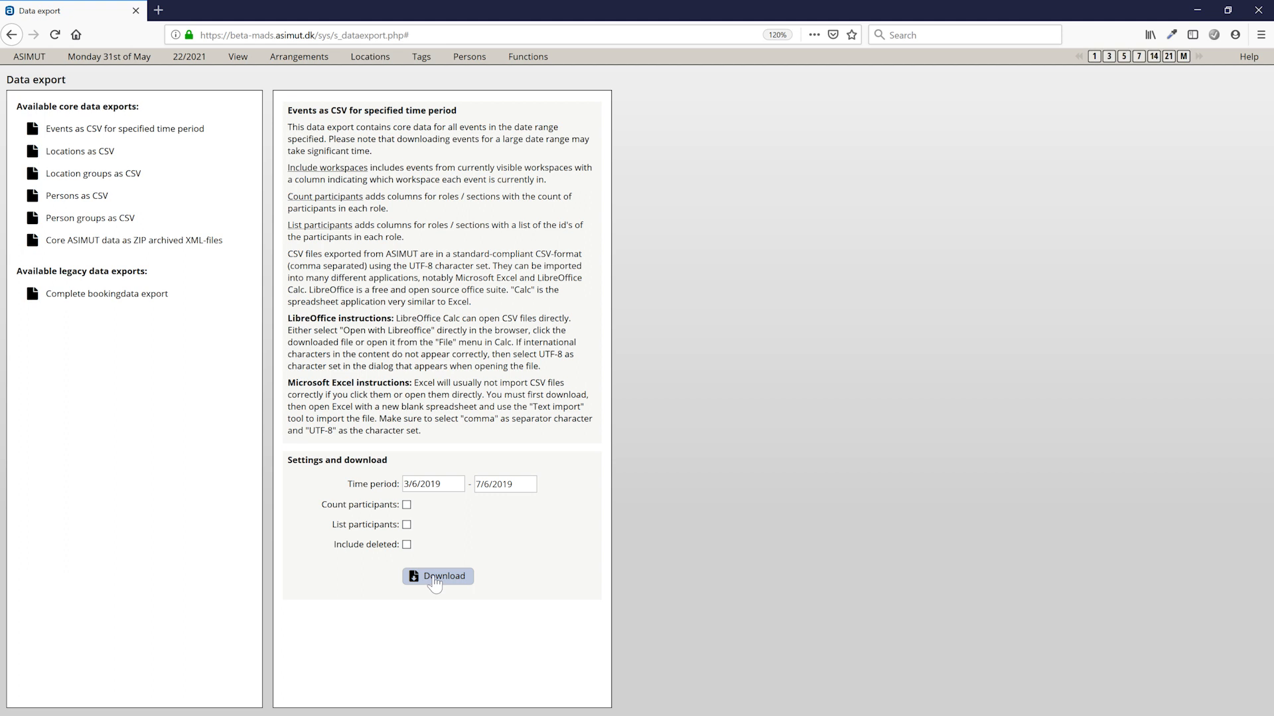
pyautogui.click(437, 577)
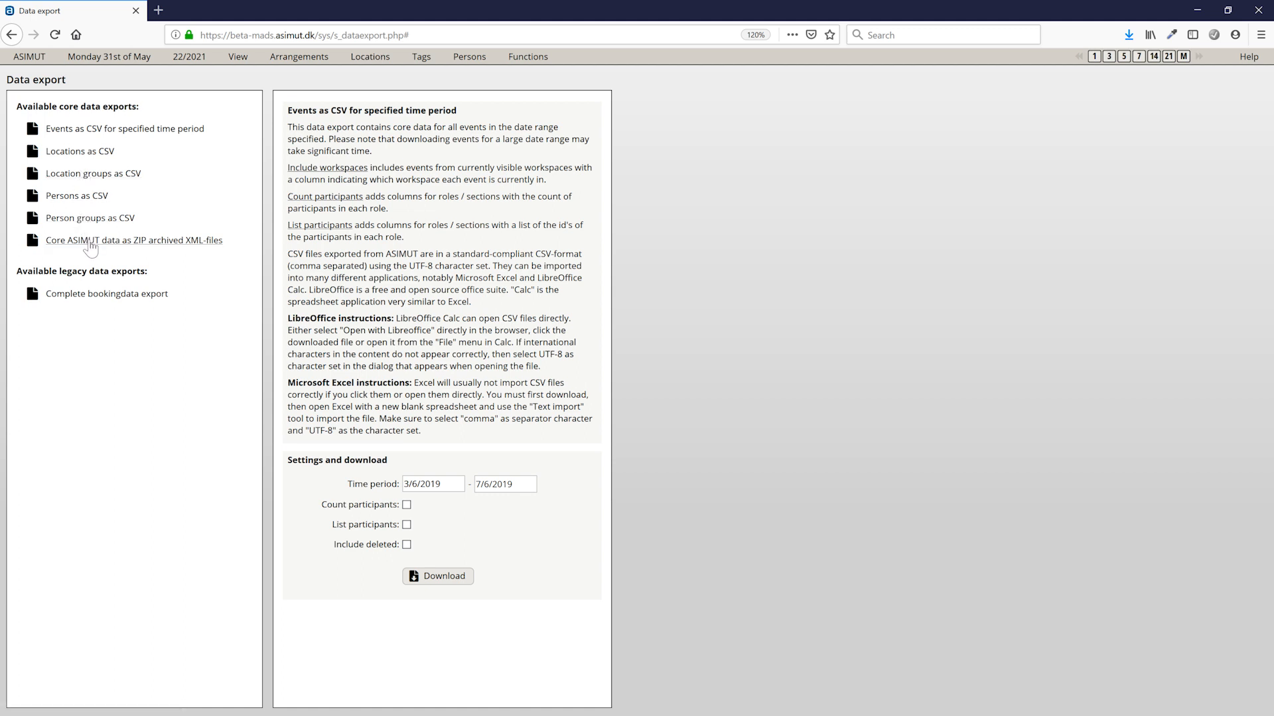
# Open the export page for core ASIMUT data as ZIP archived XML files.
pyautogui.click(91, 247)
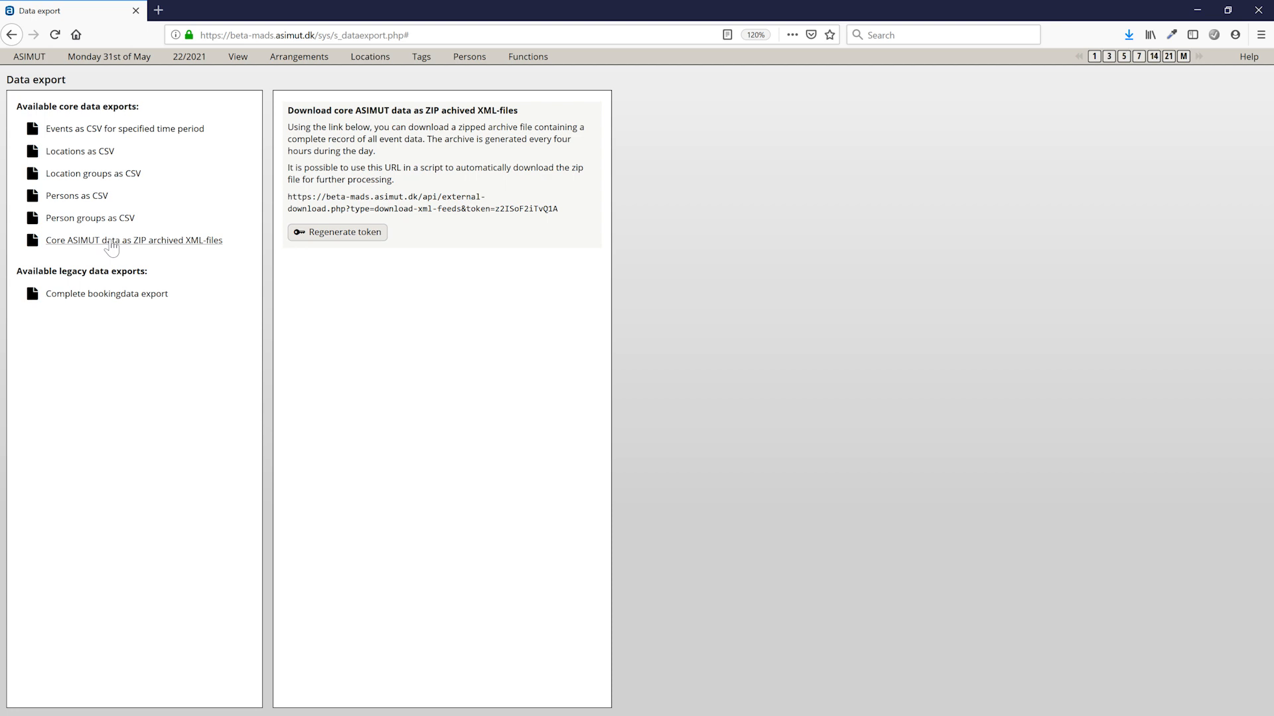